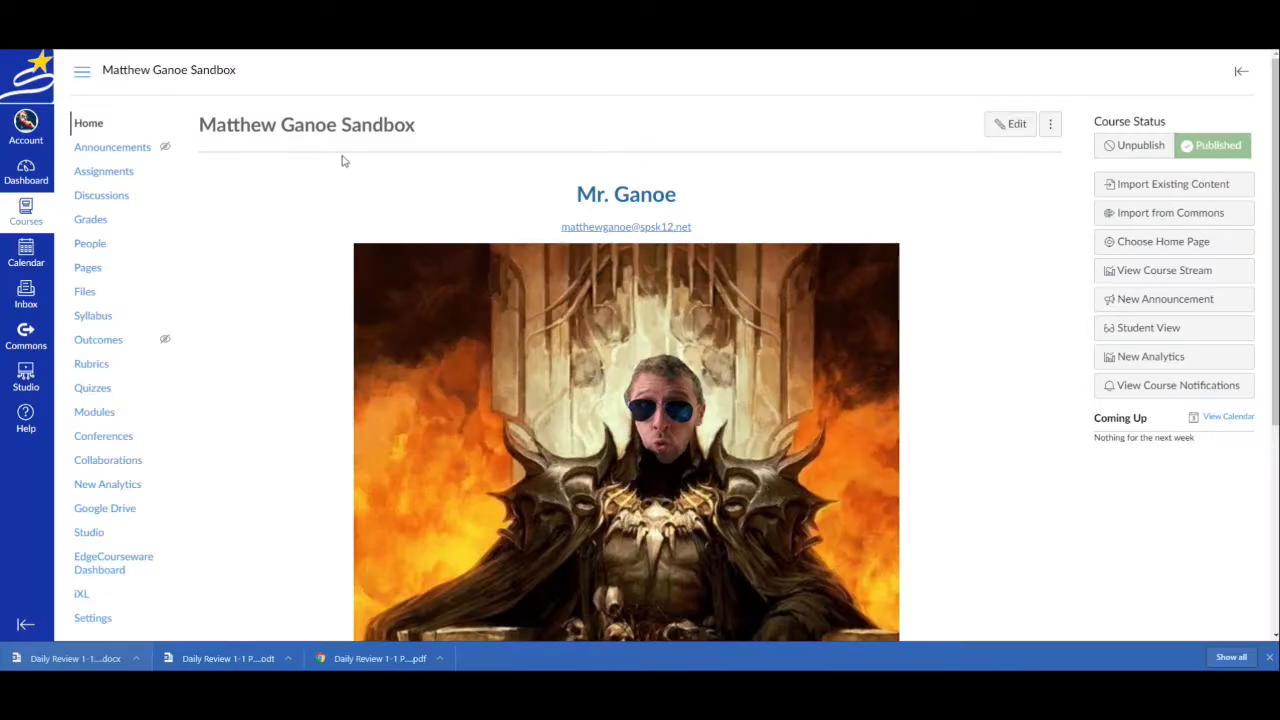
Create a new quiz in the course using the Classic Quizzes engine
click(97, 391)
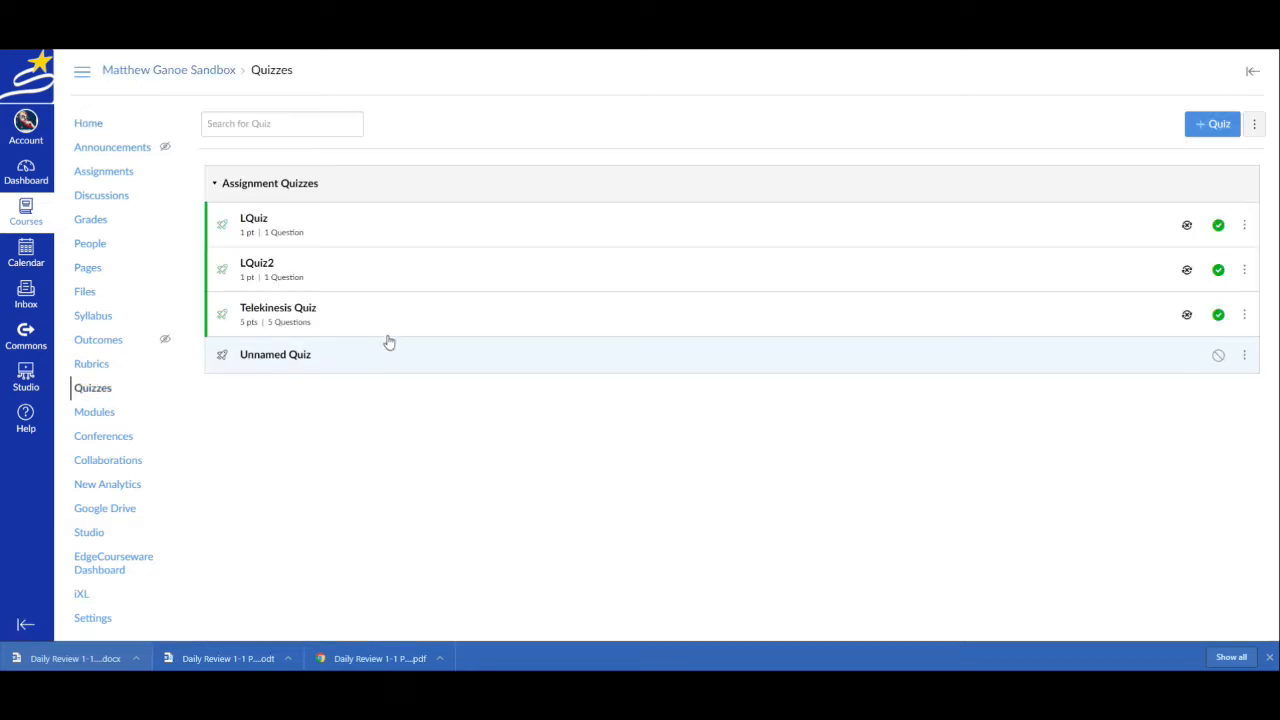
click(1208, 126)
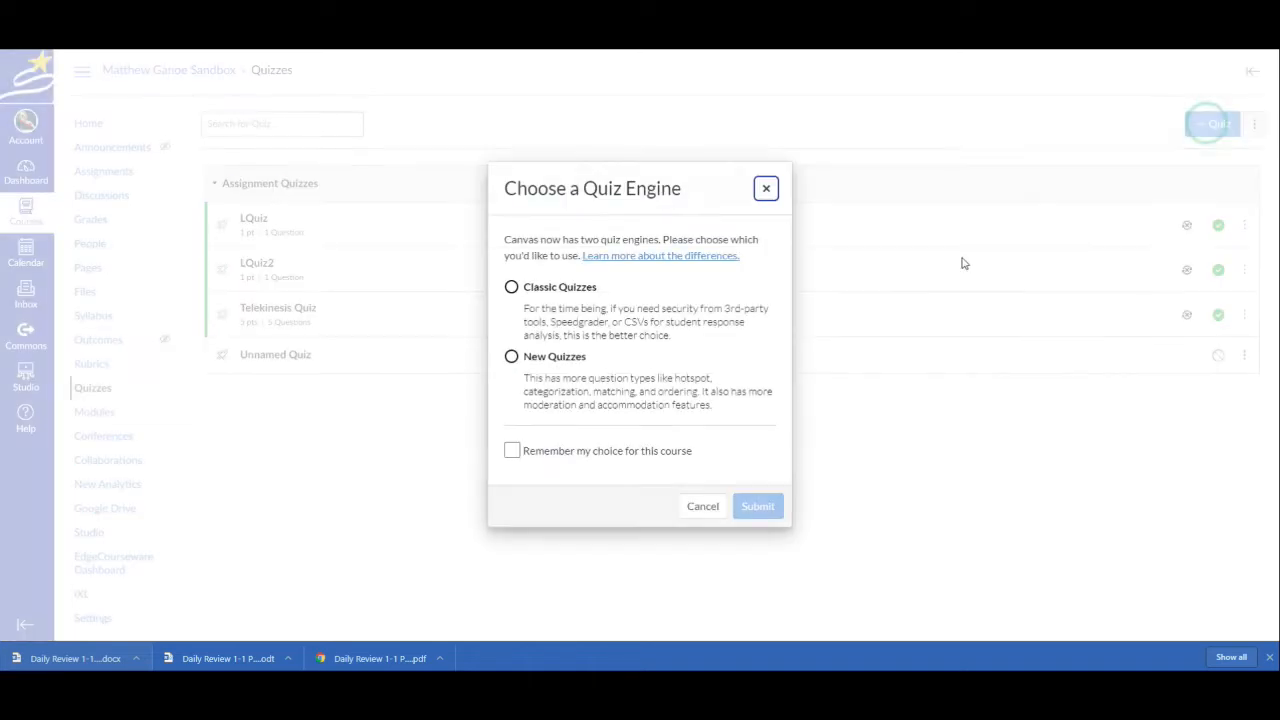
click(512, 288)
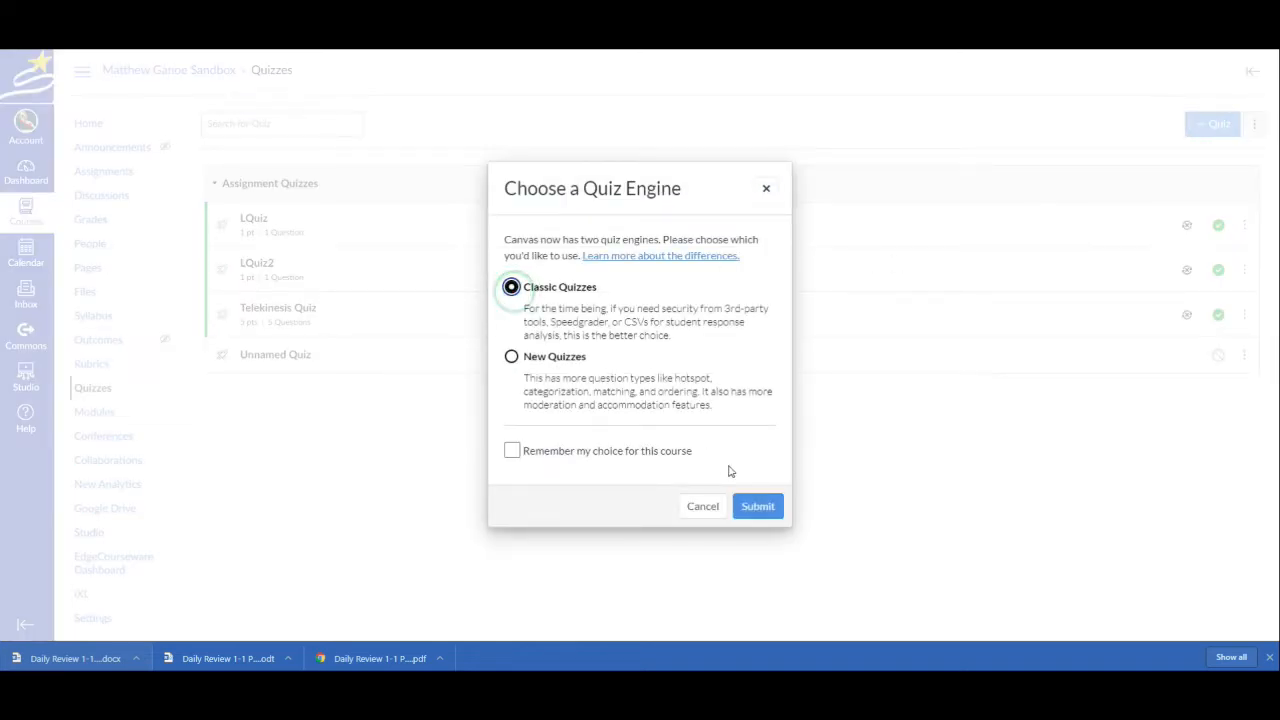
click(760, 506)
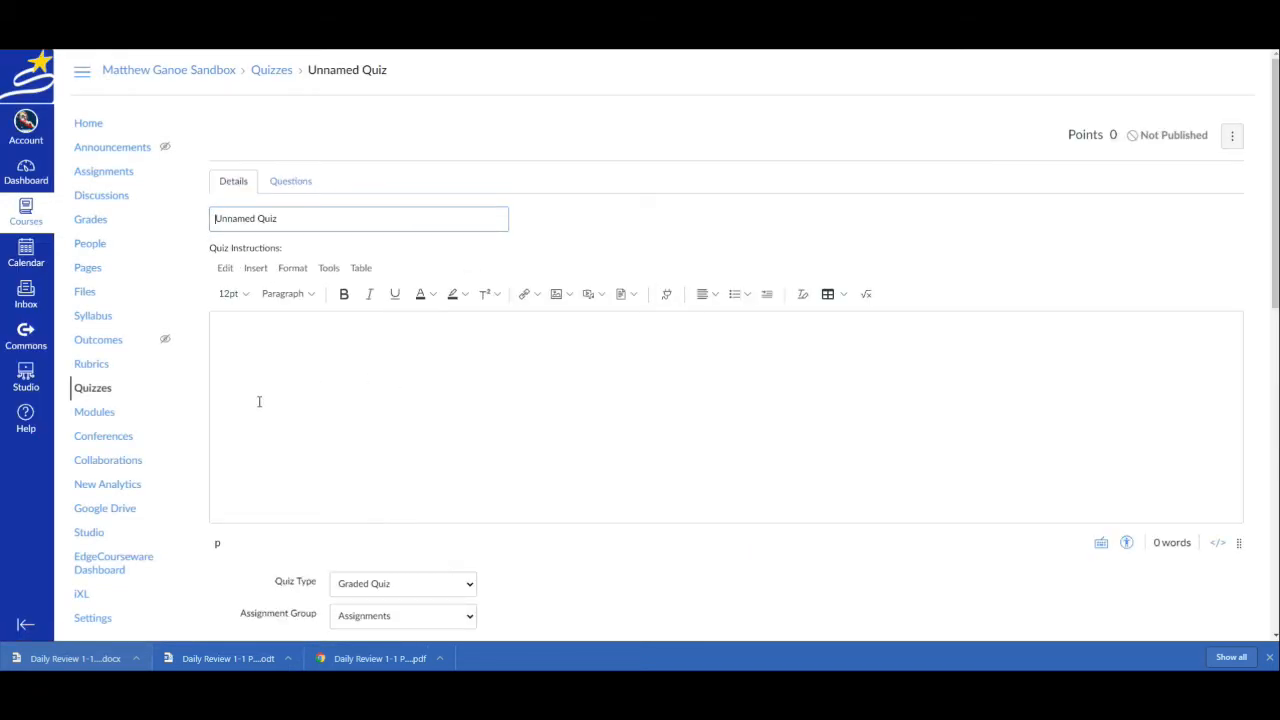
Title the quiz "warm-up day one"
double_click(351, 218)
click(351, 218)
triple_click(351, 218)
text(wam)
text(rm)
text(-up day one)
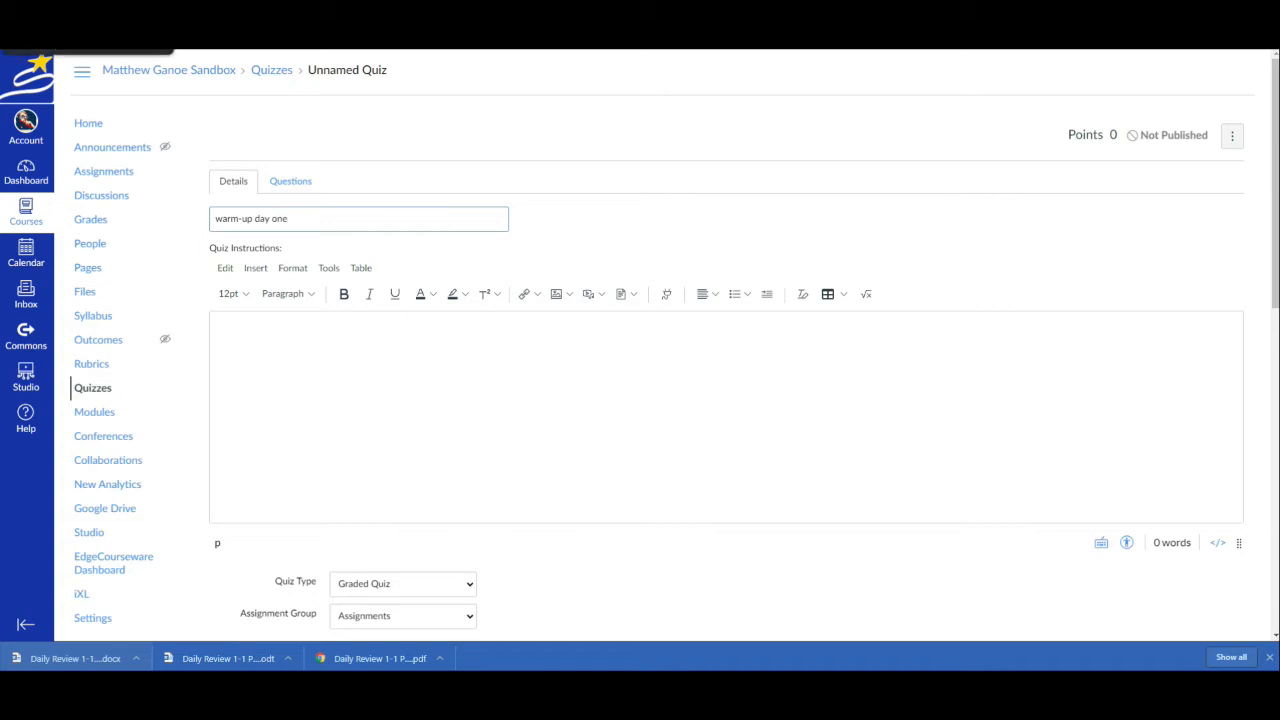
Add a new multiple-choice question to the quiz
click(90, 50)
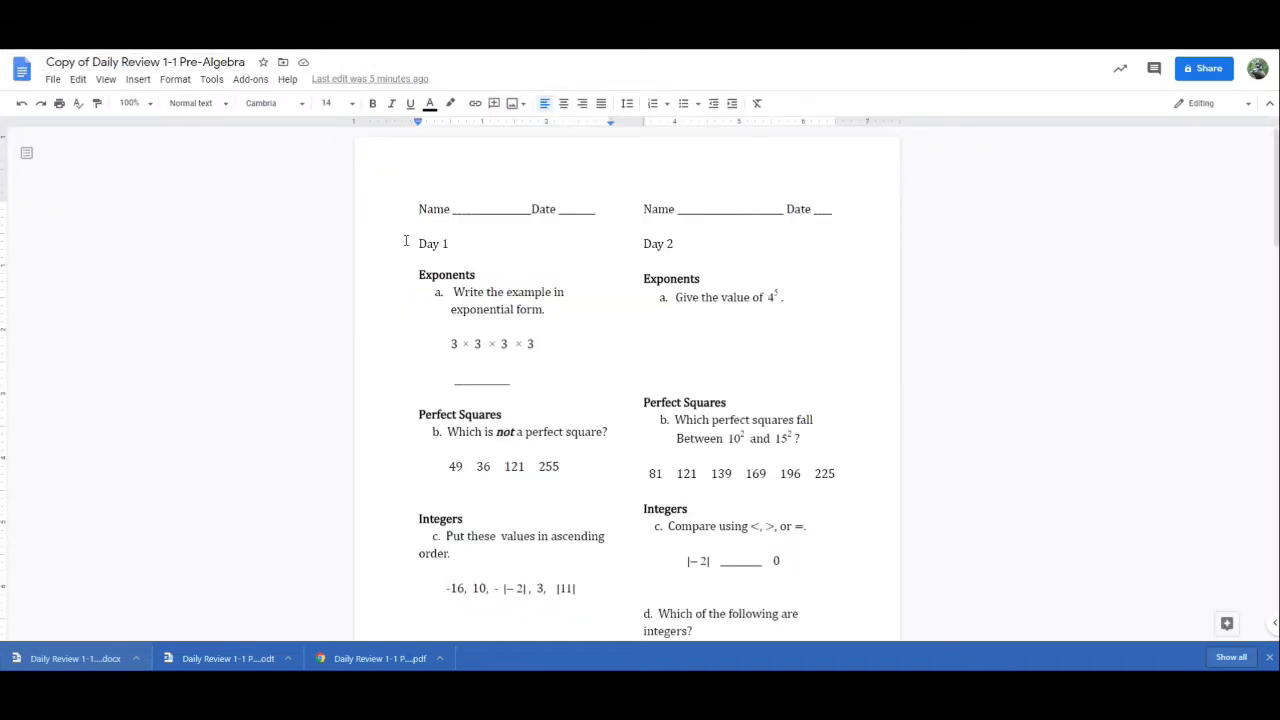
key(ctrl+Tab)
click(290, 181)
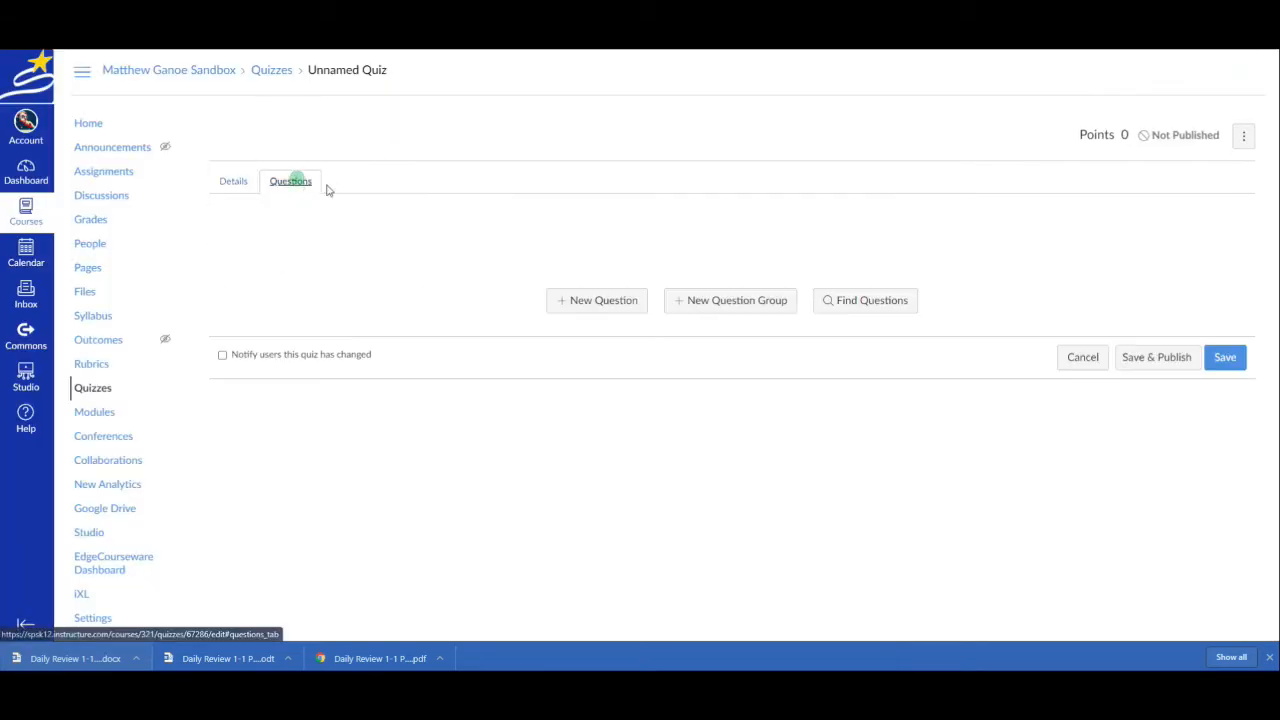
click(603, 302)
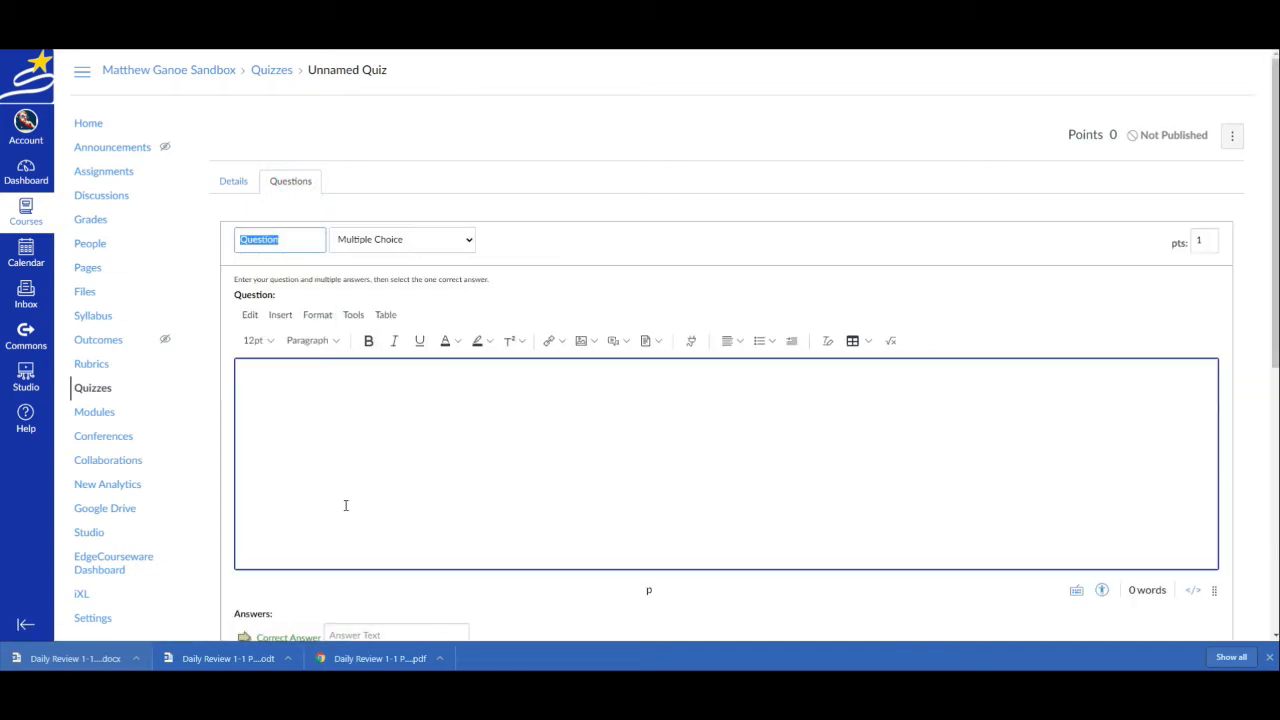
scroll(321, 380, down, 2)
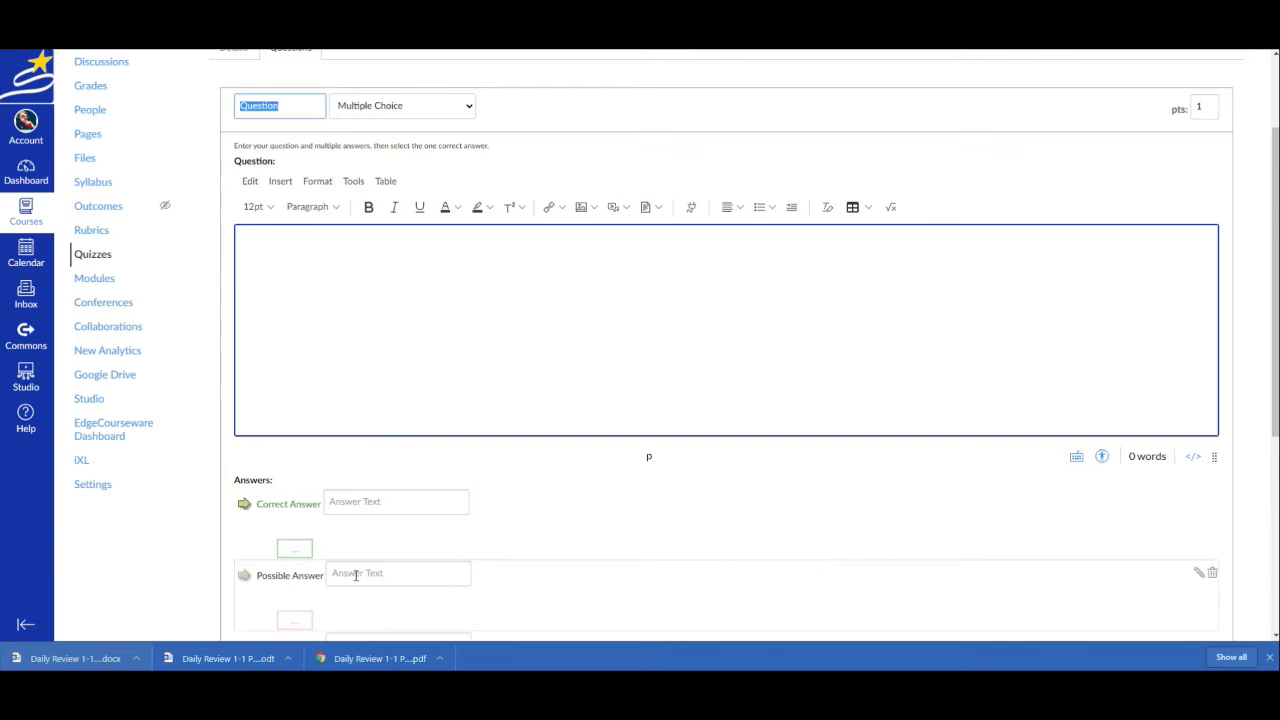
scroll(400, 366, up, 2)
Copy the Day 1 Exponents problem from the Pre-Algebra review in Google Docs and paste it into the Canvas question text
click(160, 24)
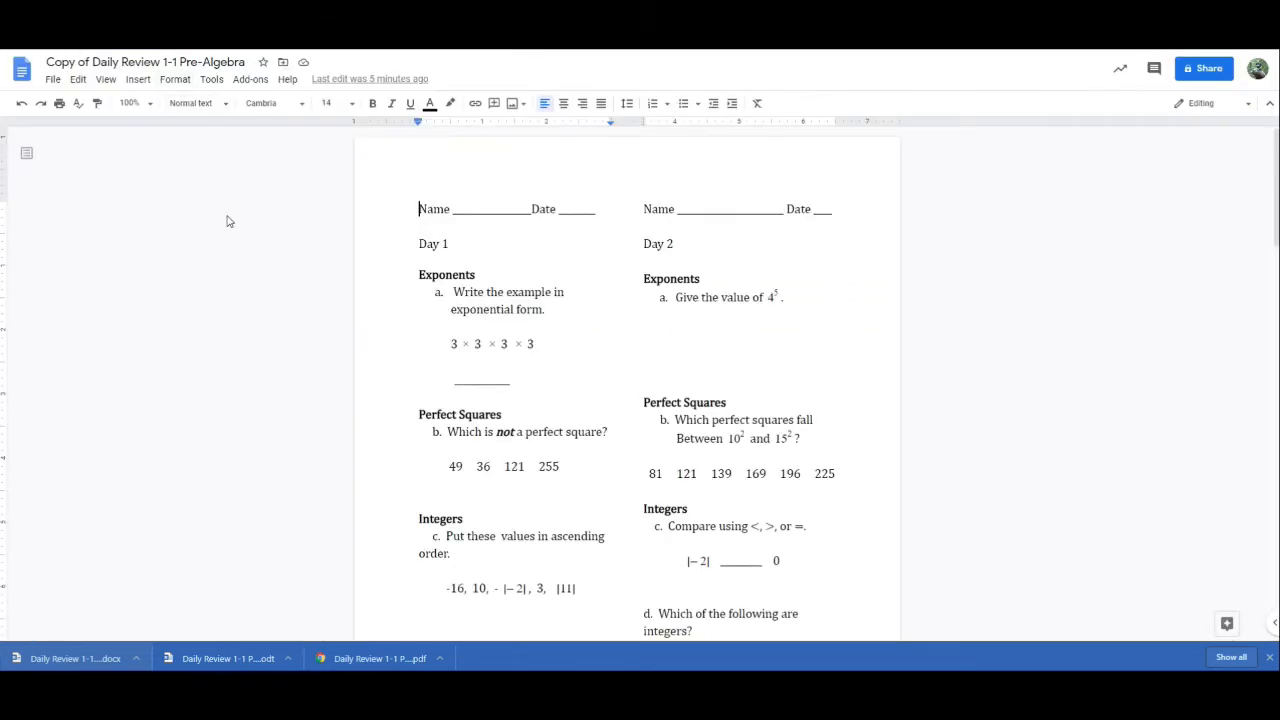
drag(415, 272, 520, 379)
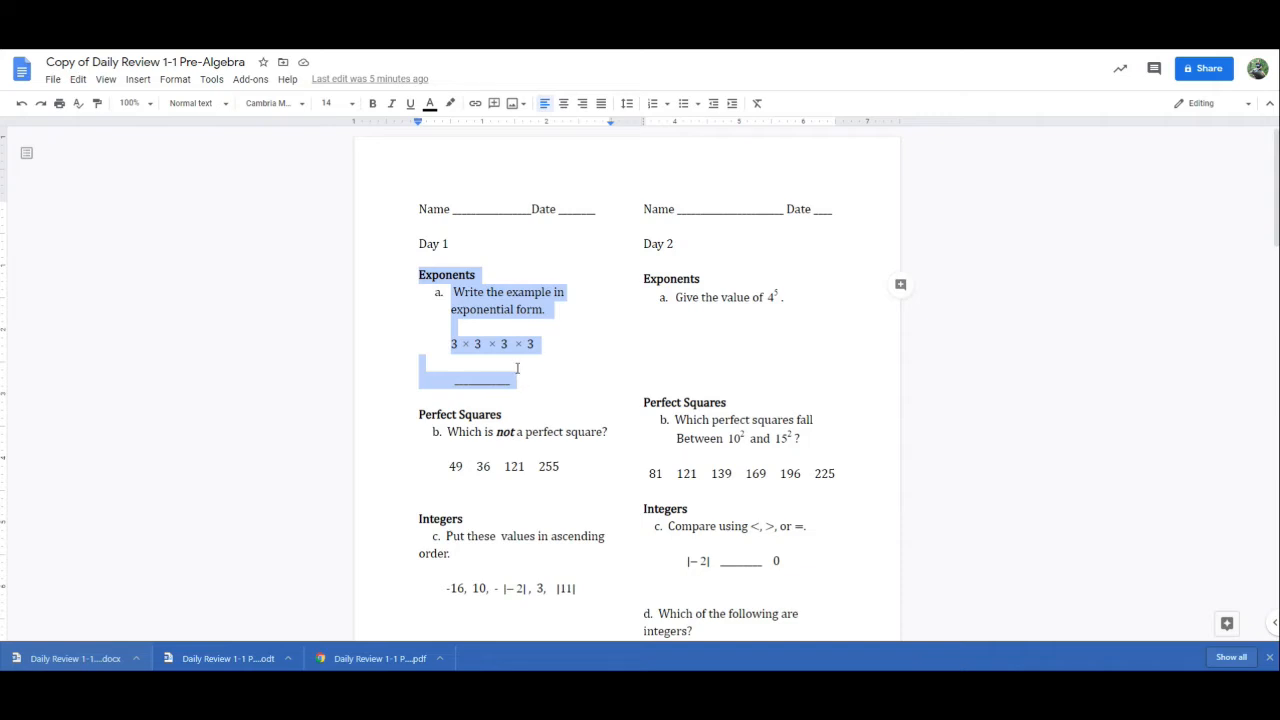
click(390, 28)
click(322, 407)
text(Exponents Write the example in exponential form.  3 3 3 3  ________)
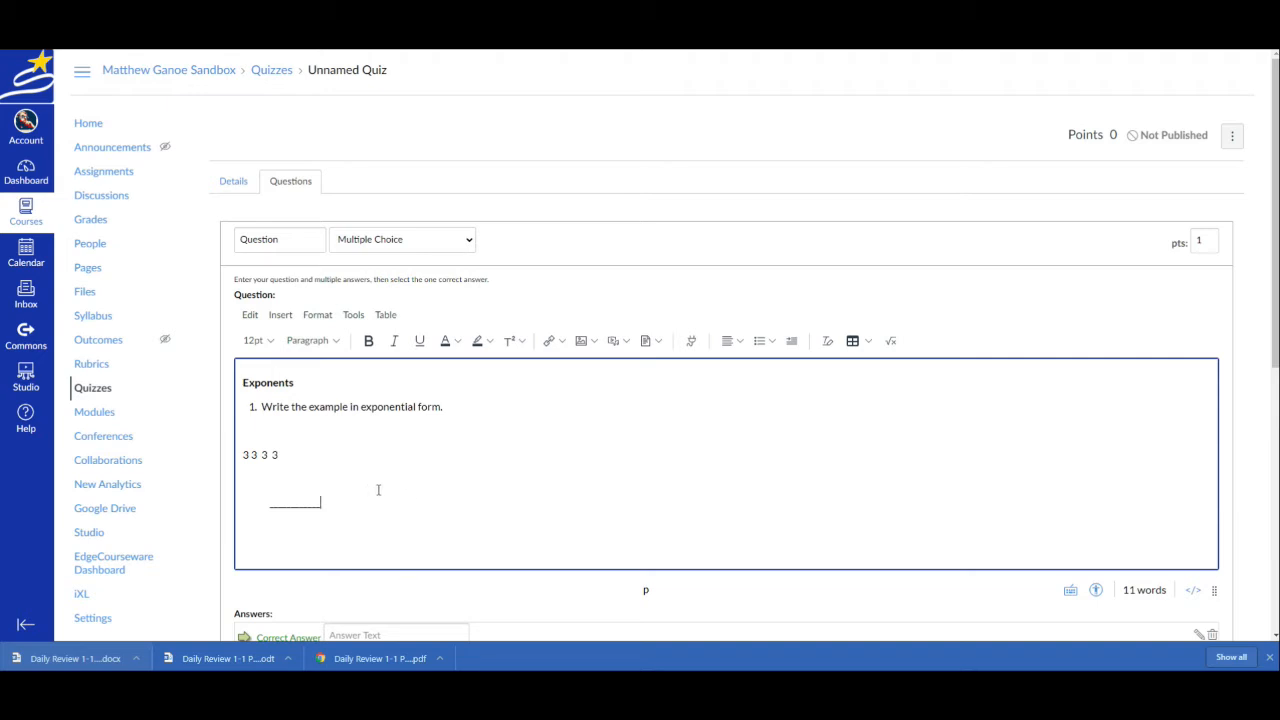
Insert an x between the 3s in the pasted expression and tidy the spacing to read 3x 3x3x3
drag(284, 456, 238, 457)
click(245, 454)
text(x)
click(259, 454)
double_click(264, 455)
text(x)
click(270, 454)
key(Delete)
click(286, 452)
key(BackSpace)
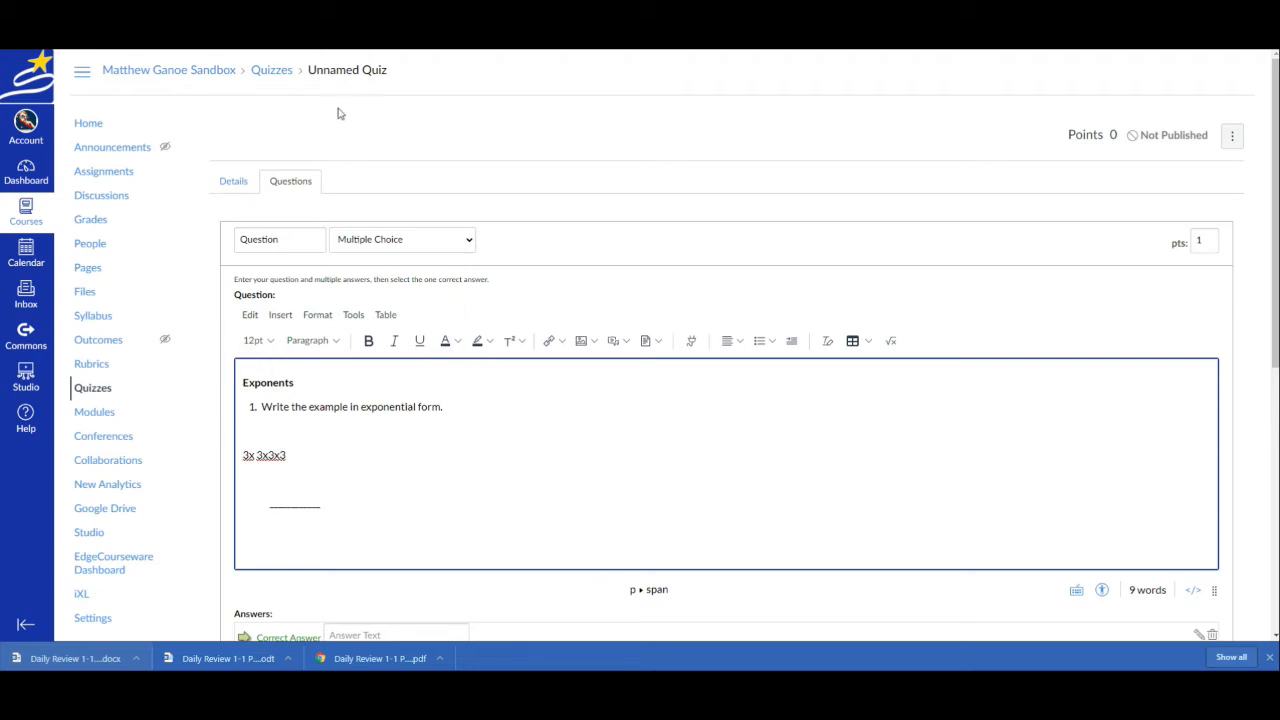
Delete all the pasted question text and return to the quiz details
click(389, 463)
key(ctrl+a)
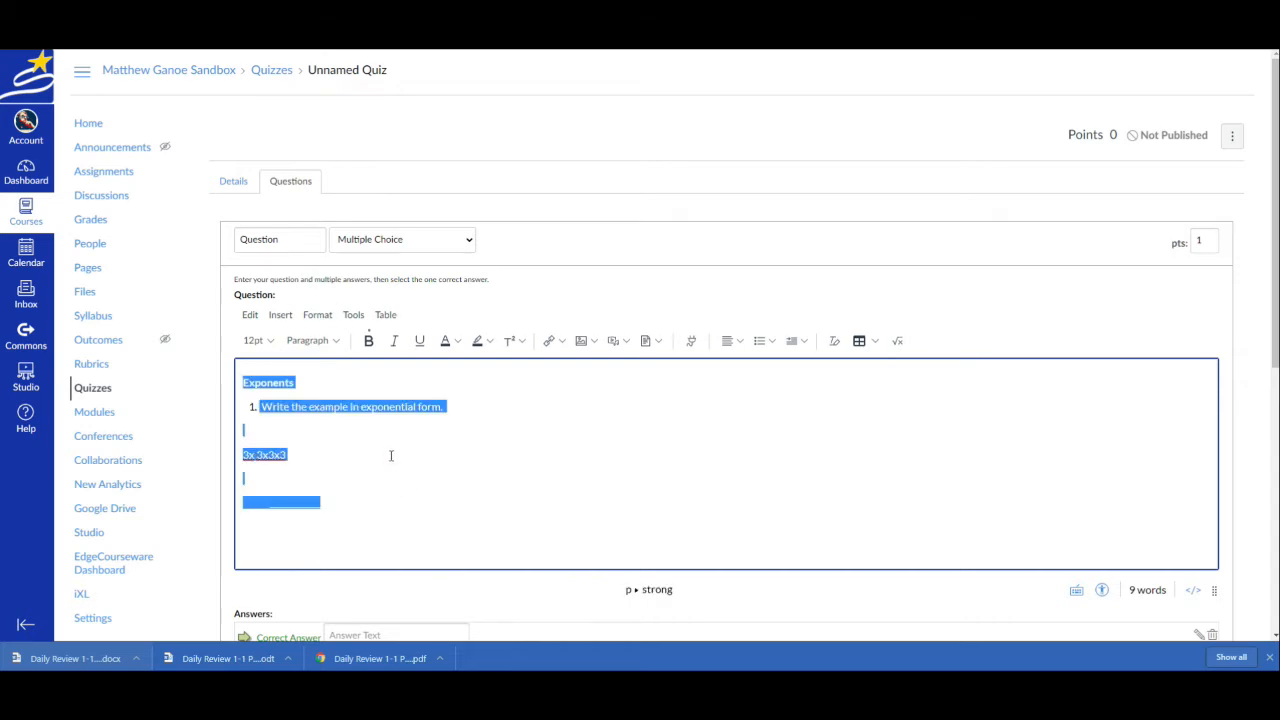
key(BackSpace)
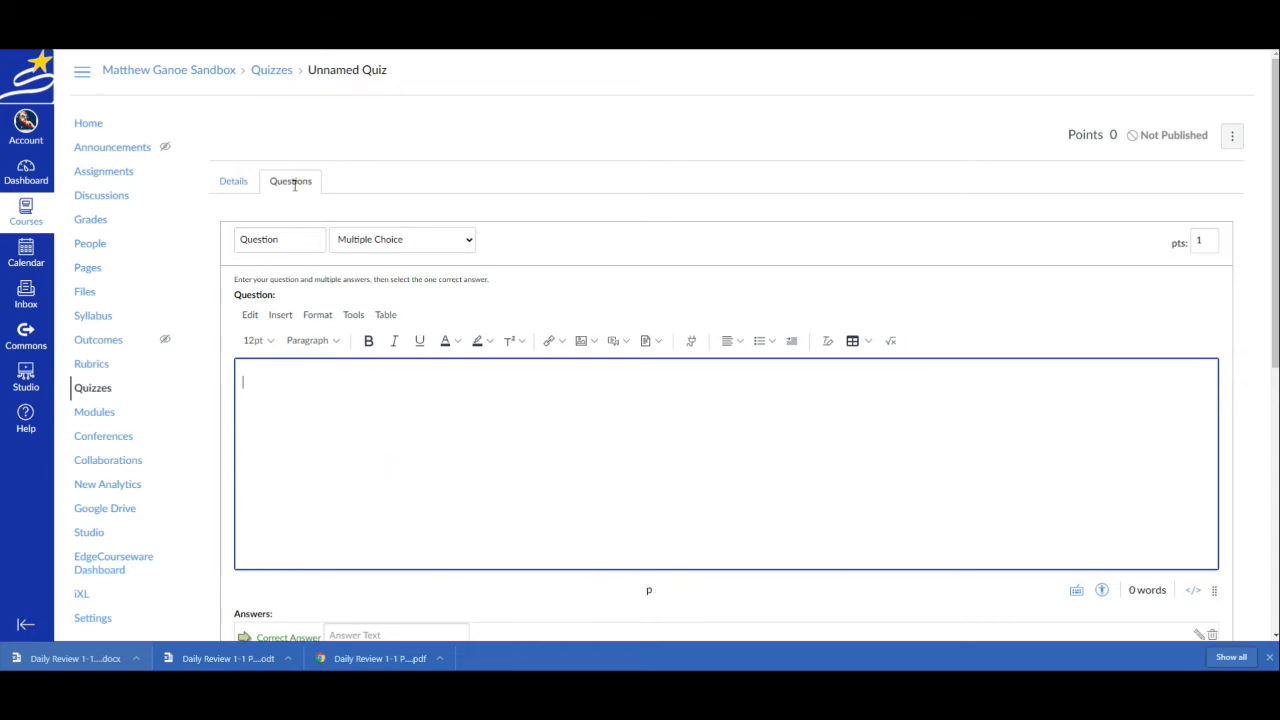
click(243, 184)
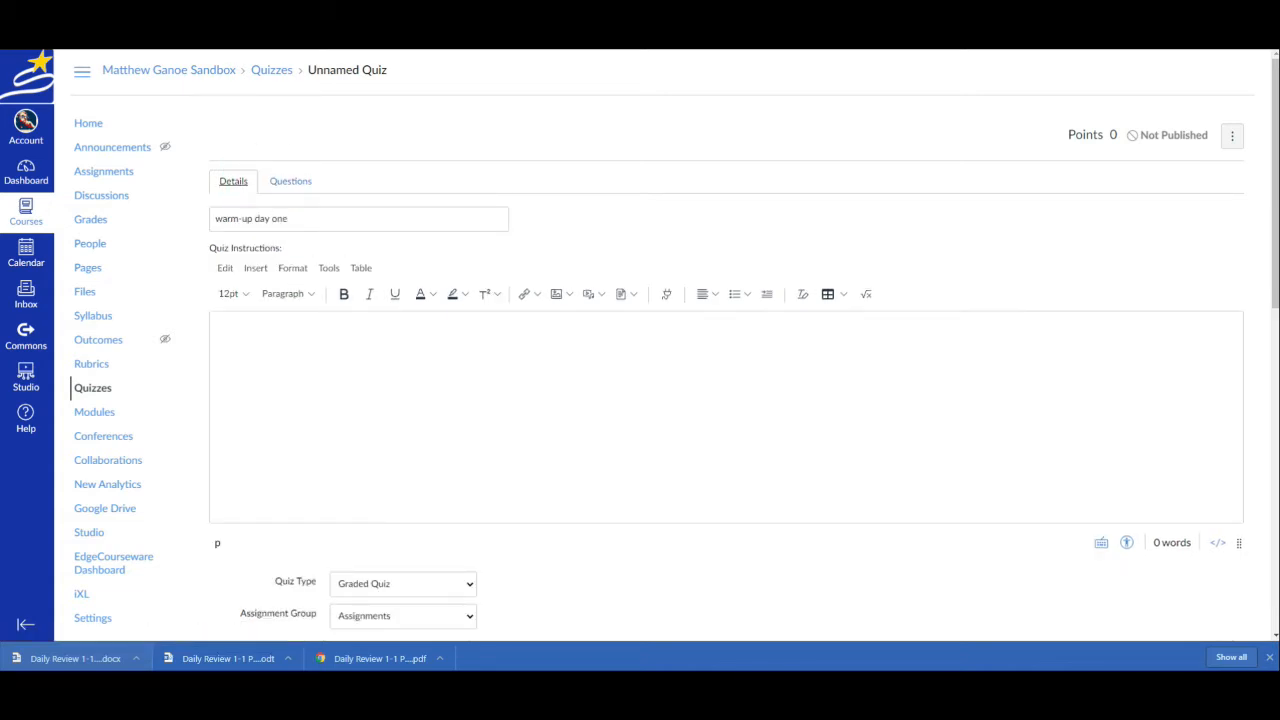
Switch to Google Docs and copy the Day 1 section, from its heading through the Fraction Operations sum problem
key(ctrl+Tab)
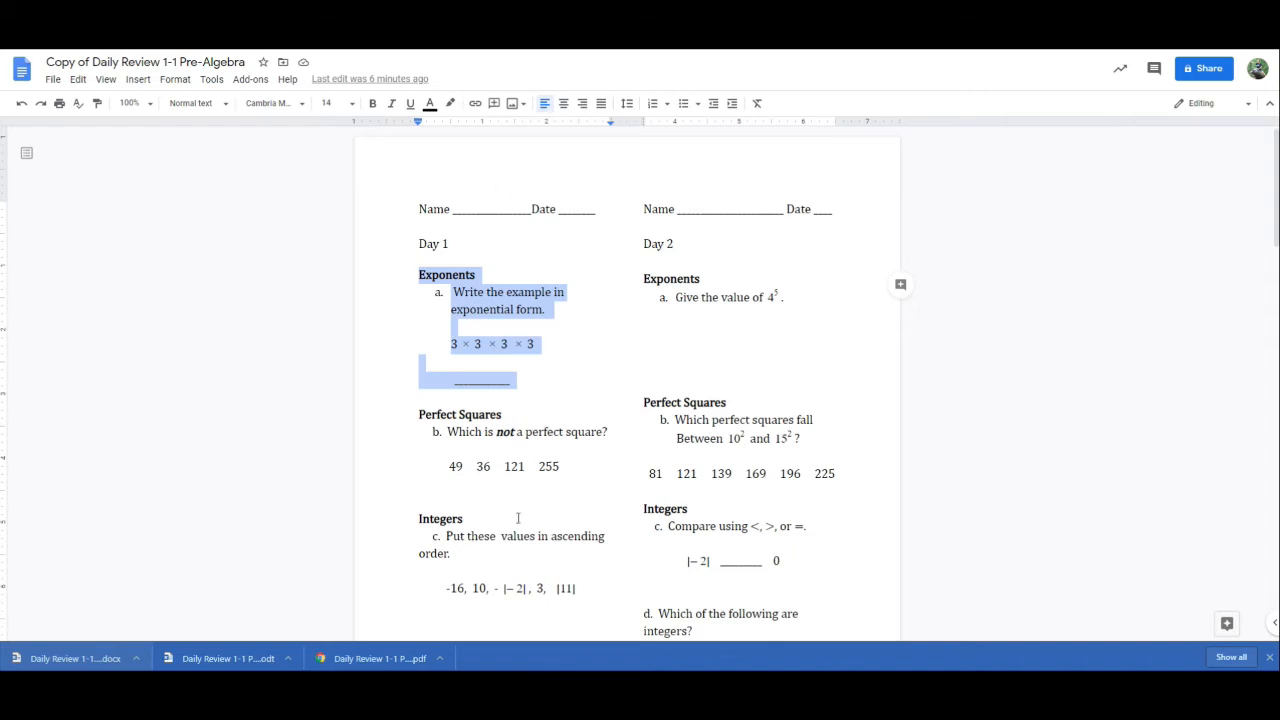
click(584, 384)
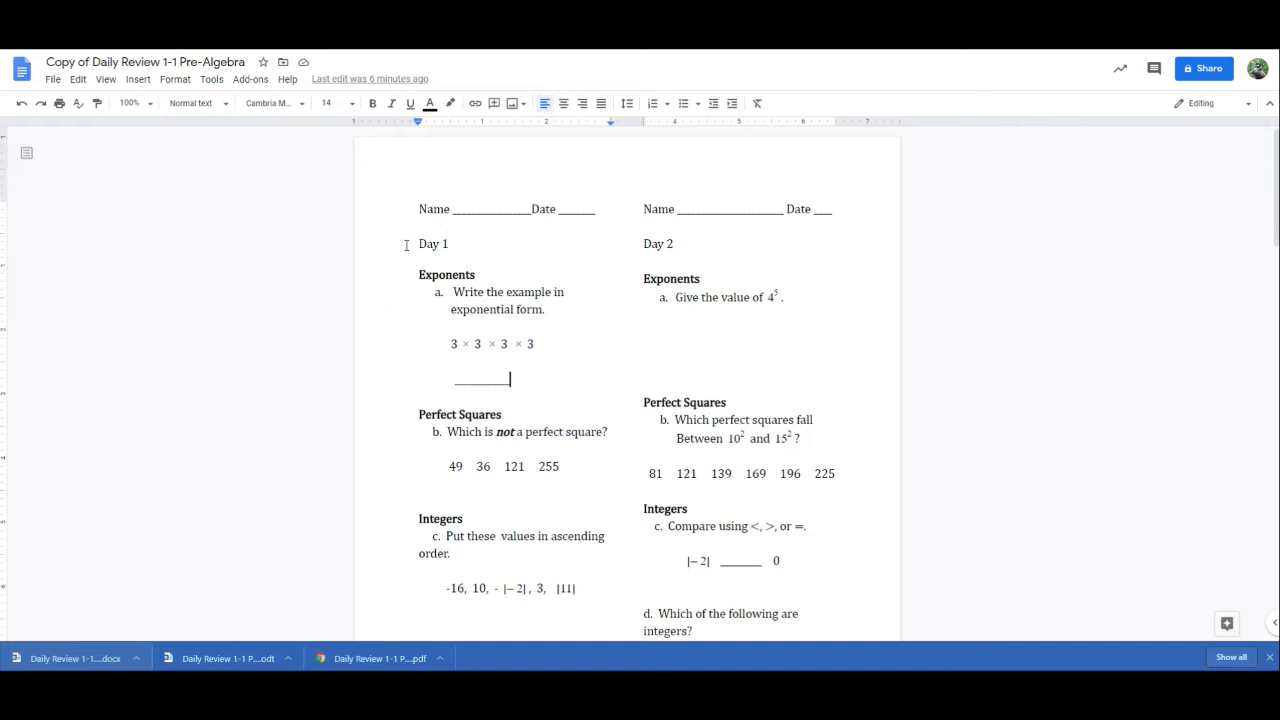
drag(420, 243, 571, 568)
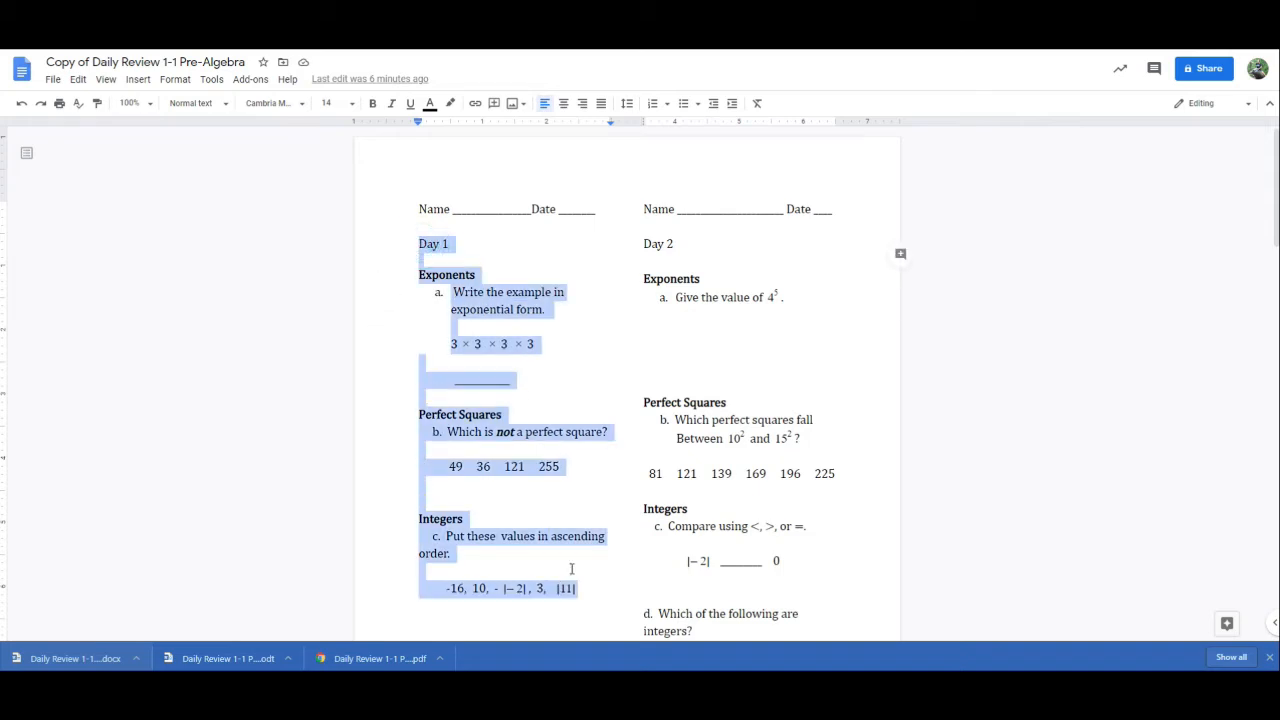
click(565, 324)
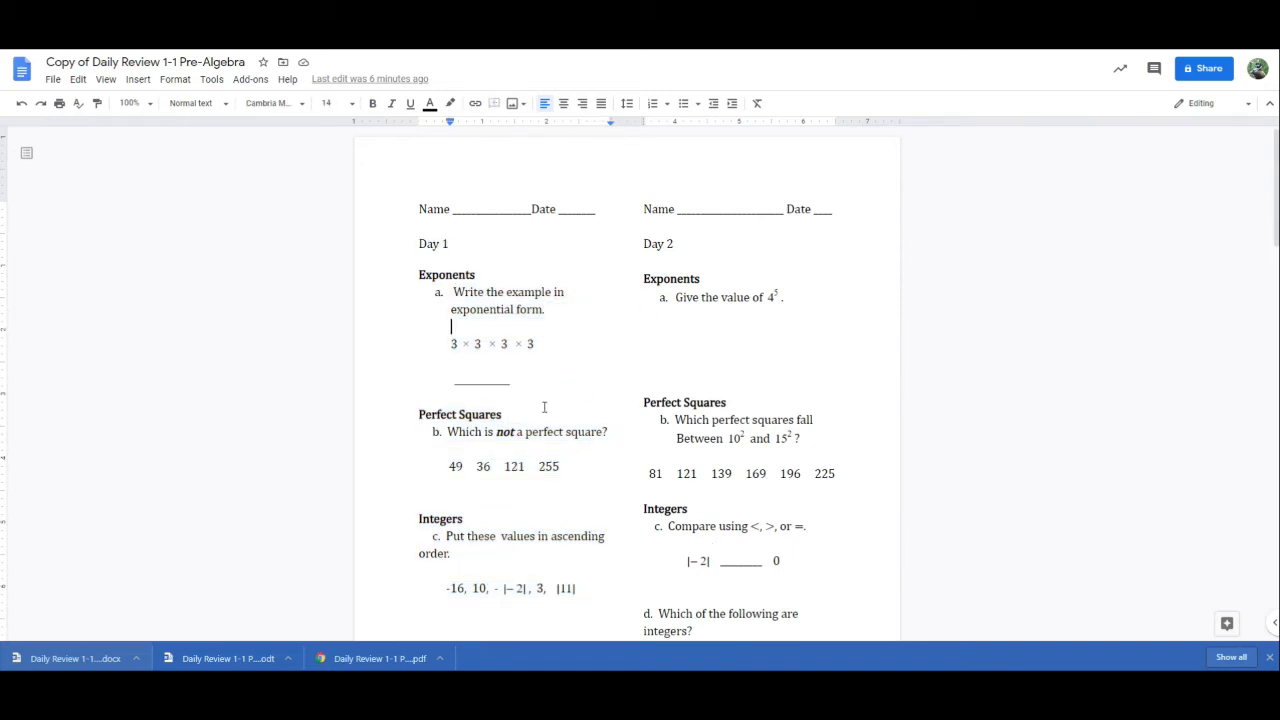
drag(420, 245, 626, 415)
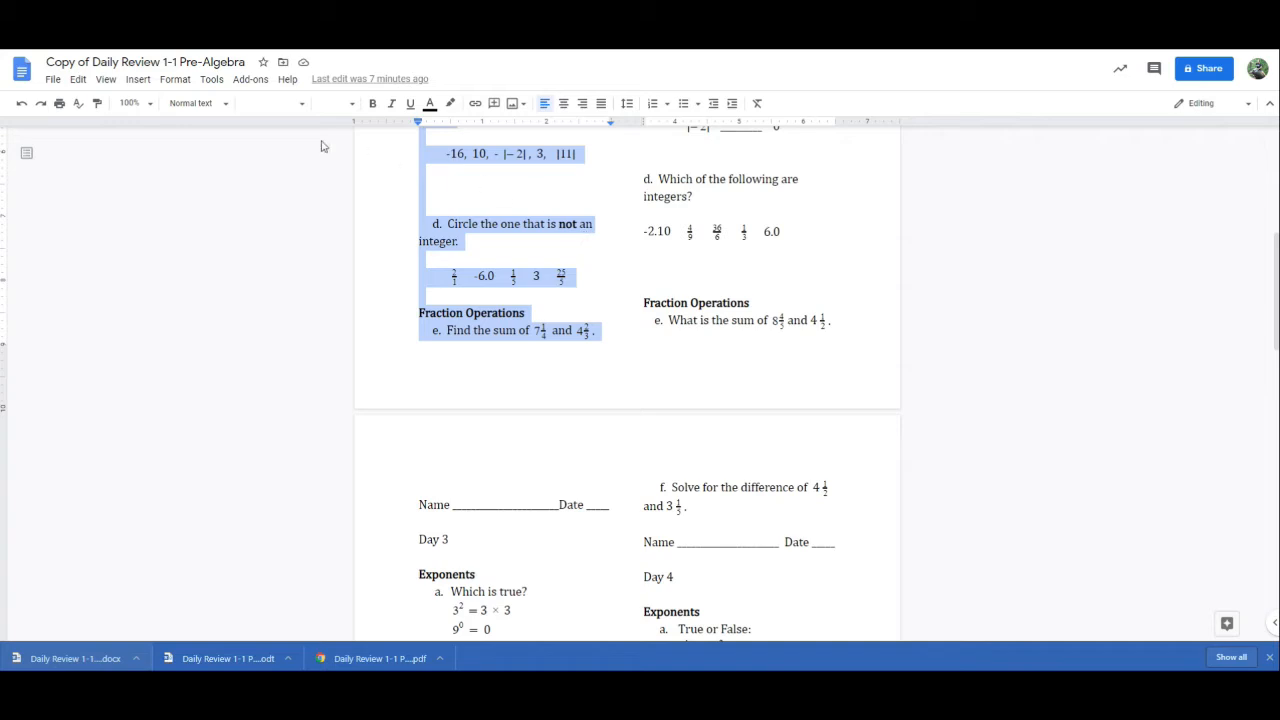
Create a new blank document and paste the Day 1 section into it
click(52, 79)
mouse_move(80, 138)
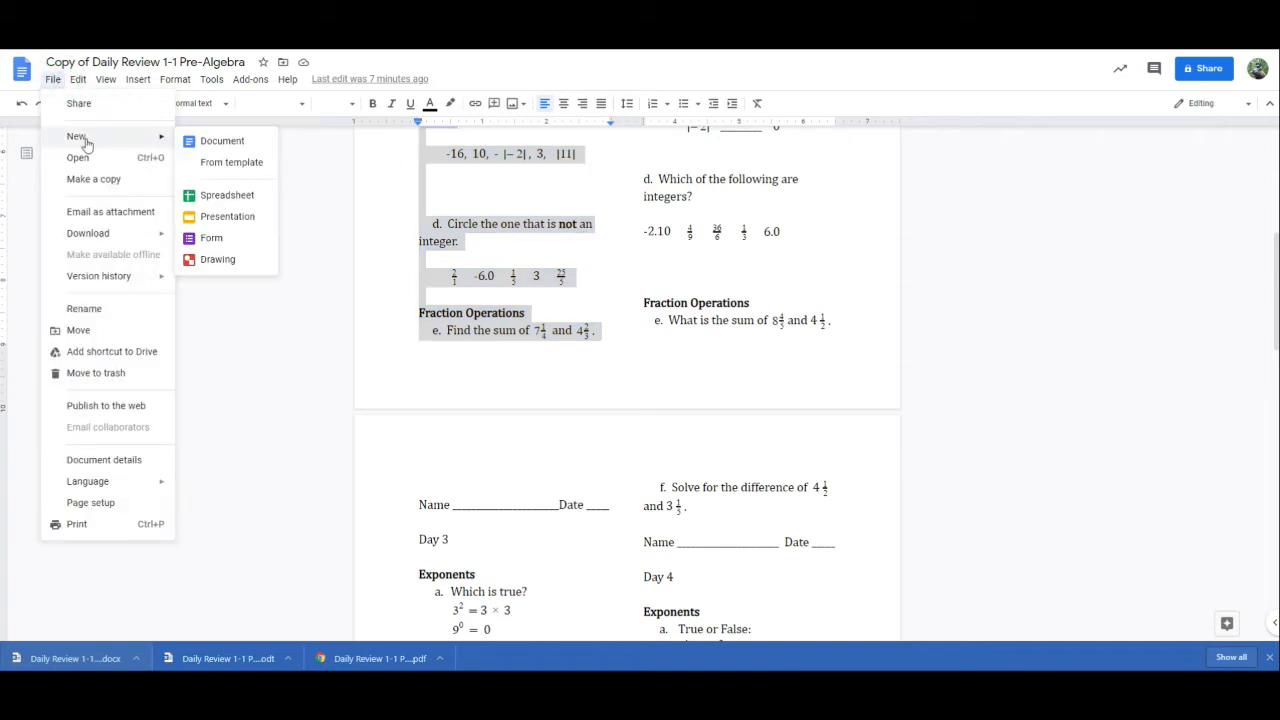
click(192, 139)
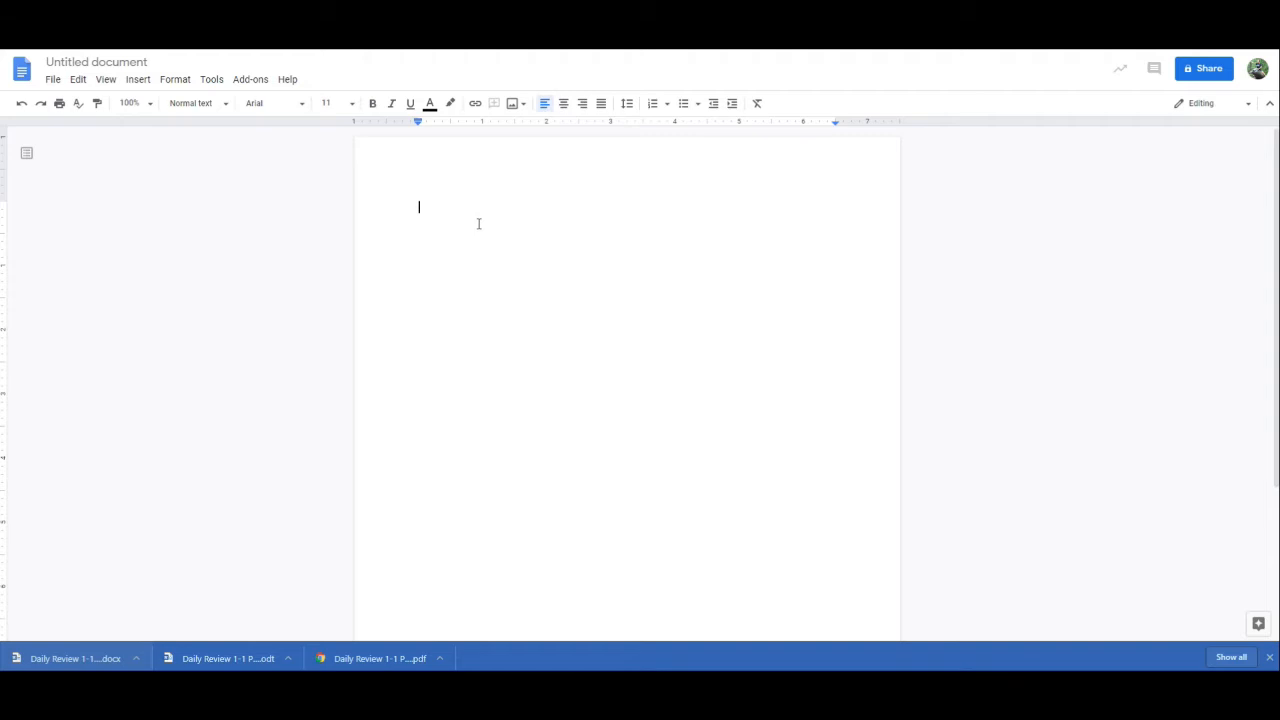
key(ctrl+v)
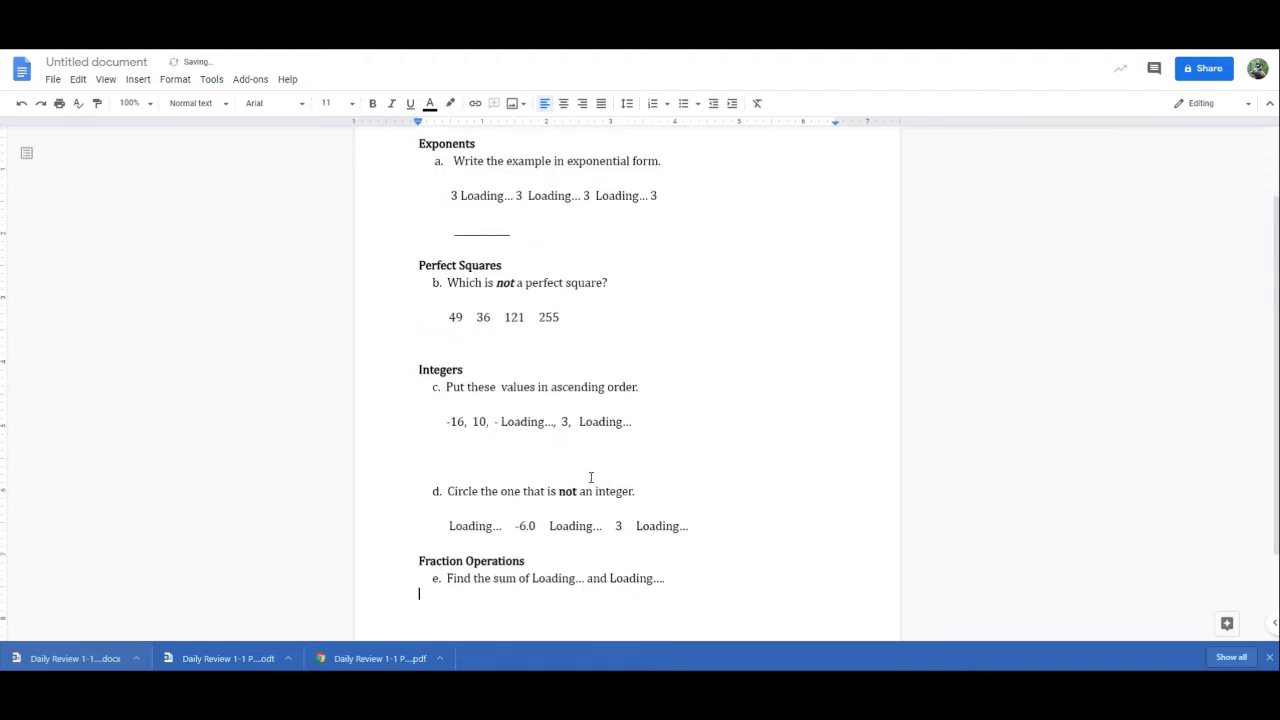
scroll(591, 477, down, 2)
scroll(623, 434, up, 3)
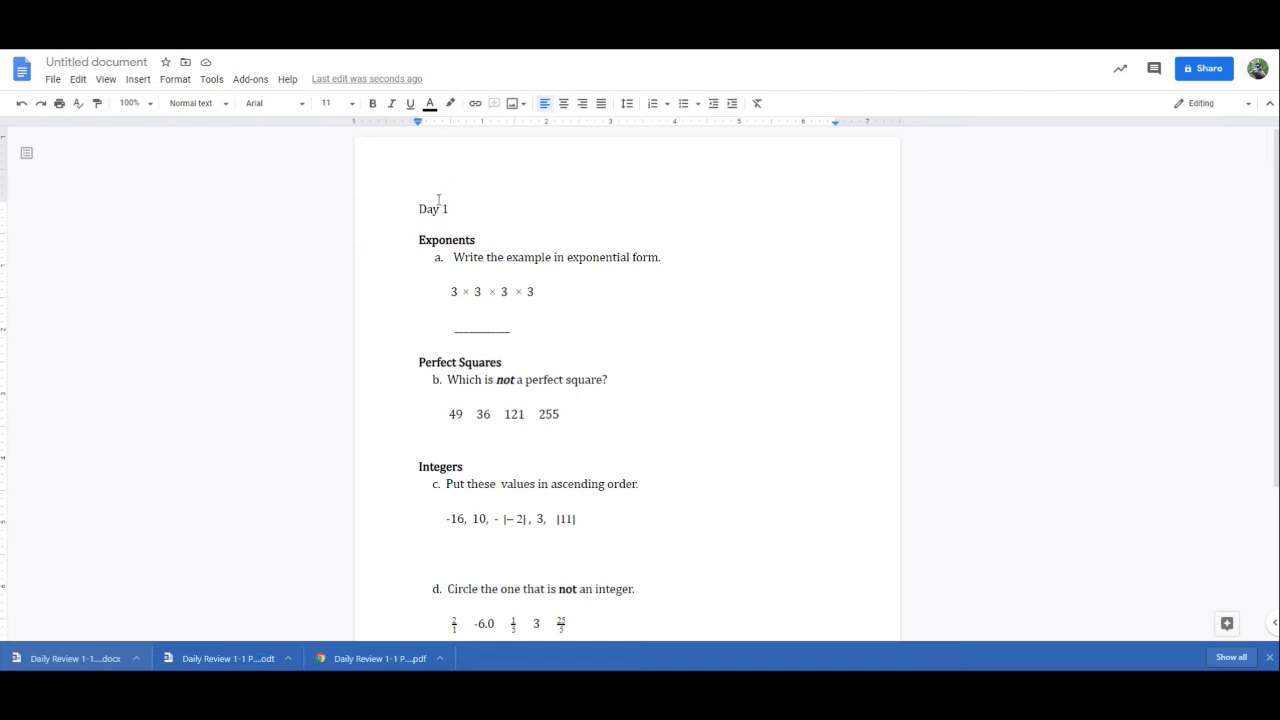
Name the new document "Day 1"
click(122, 63)
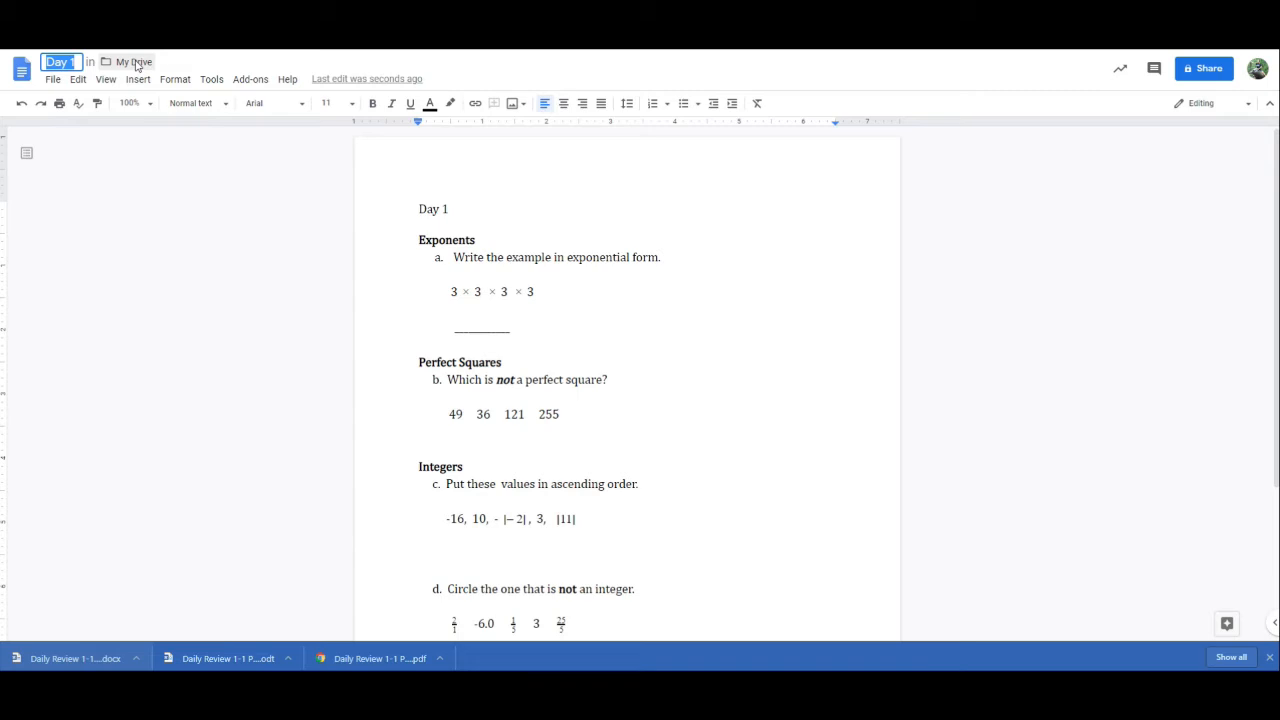
key(Return)
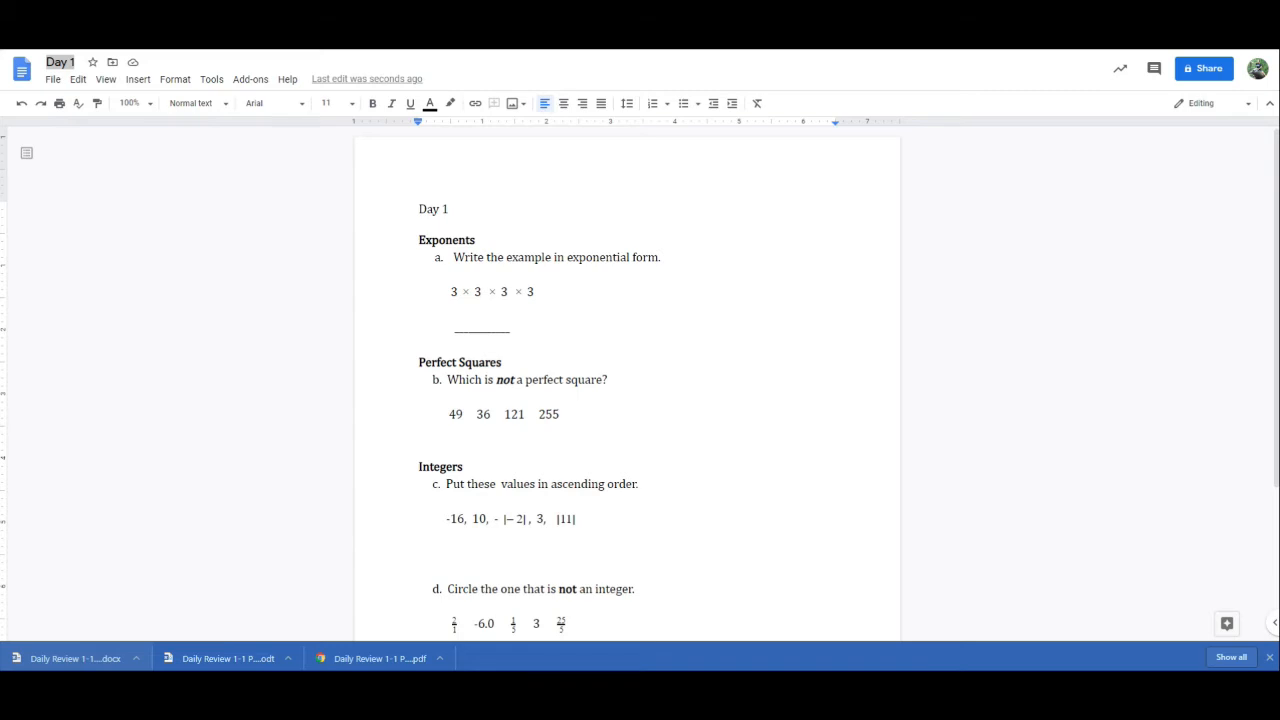
click(252, 404)
Download the Day 1 document as a Microsoft Word (.docx) file
key(ctrl+Tab)
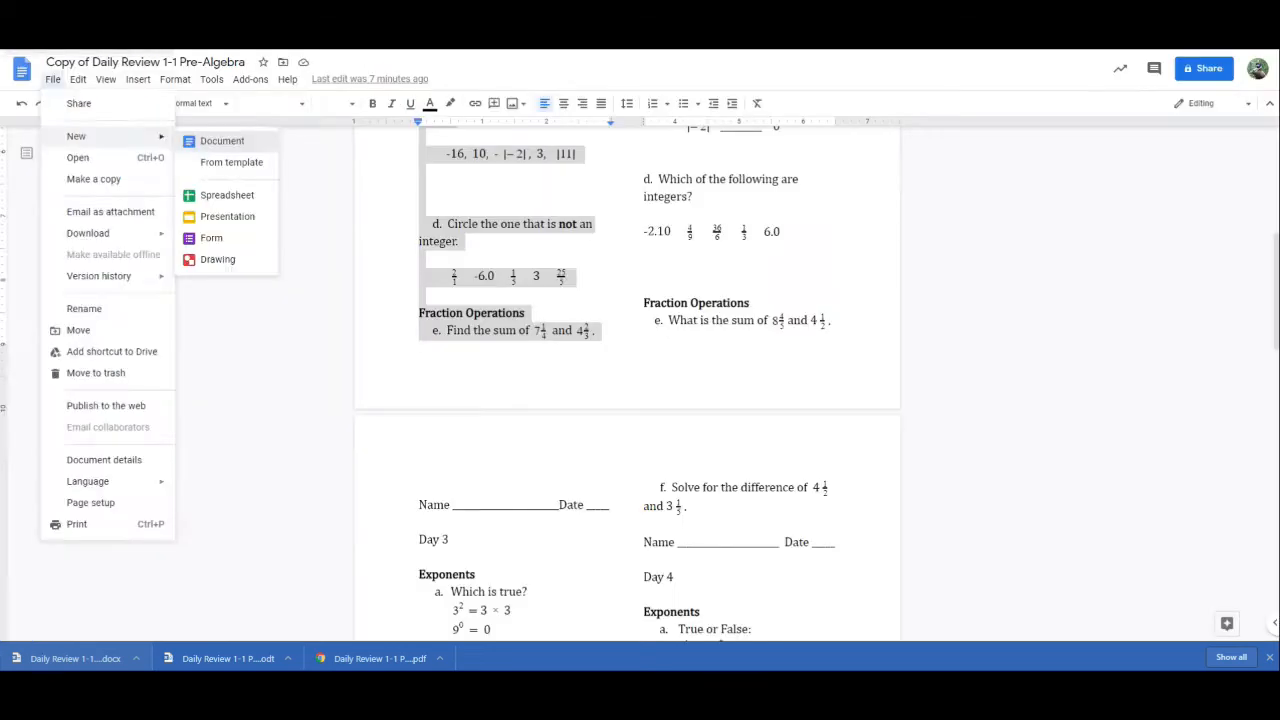
key(Escape)
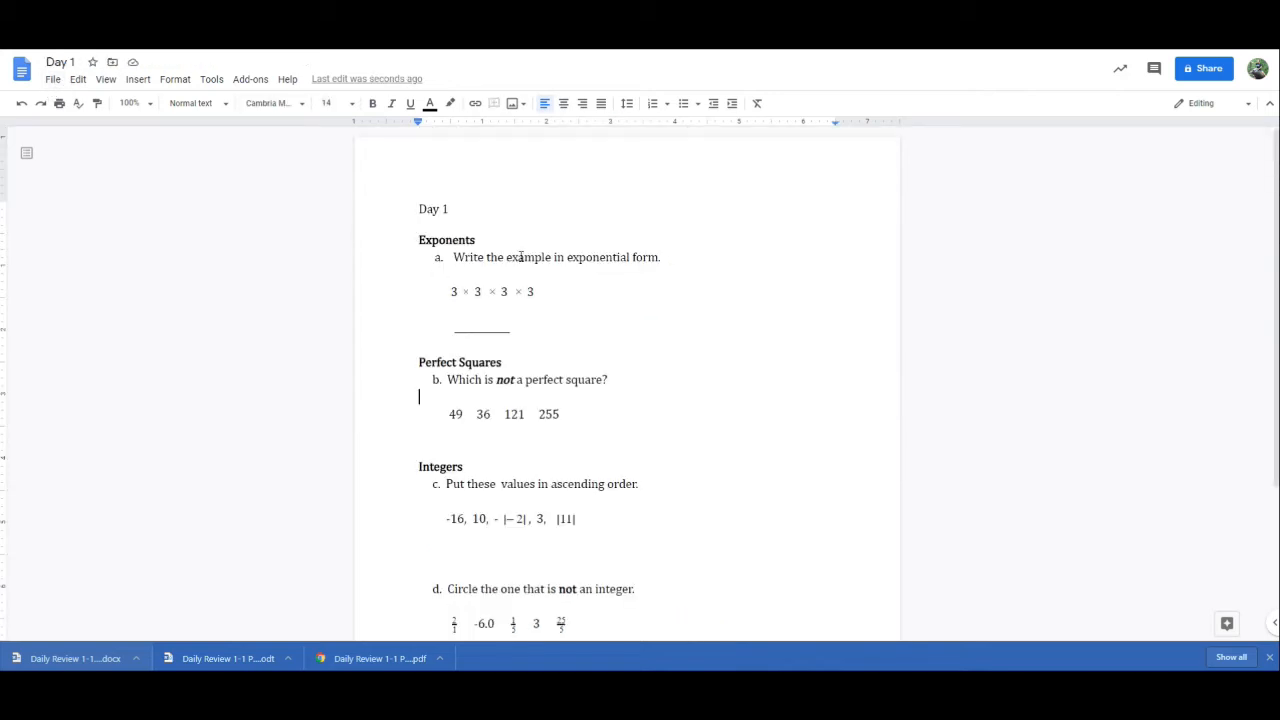
click(54, 82)
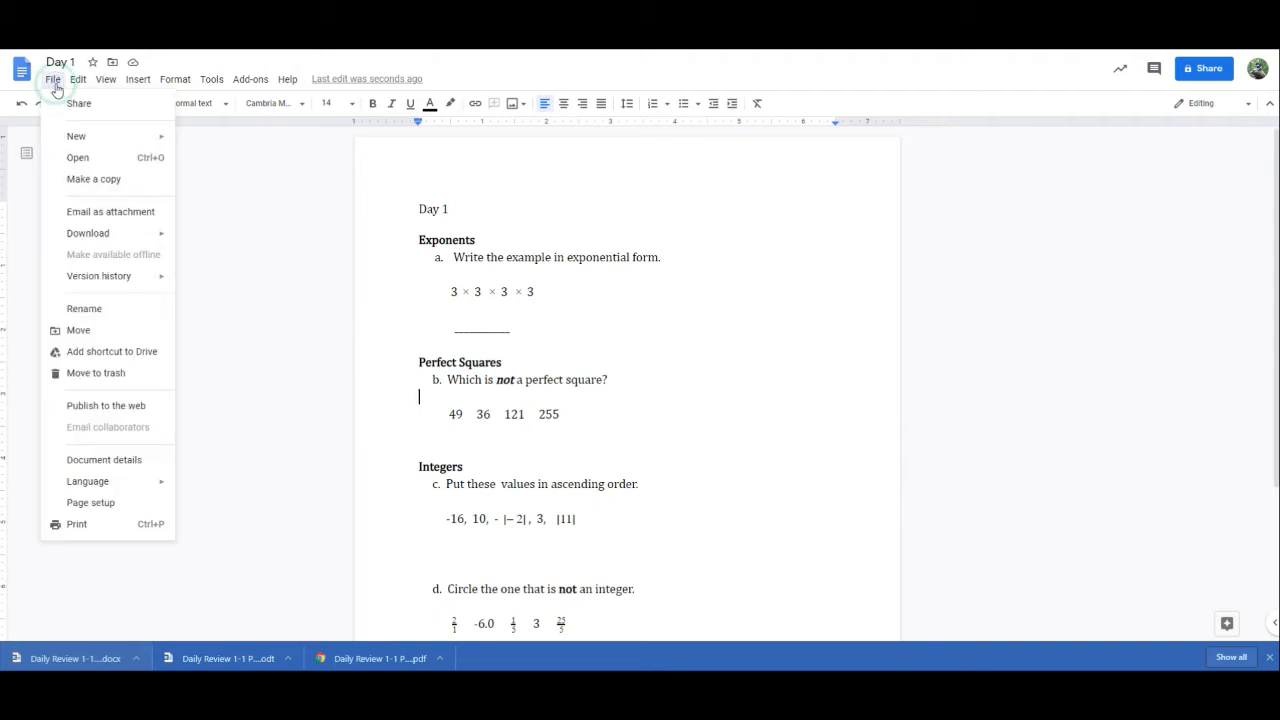
mouse_move(133, 236)
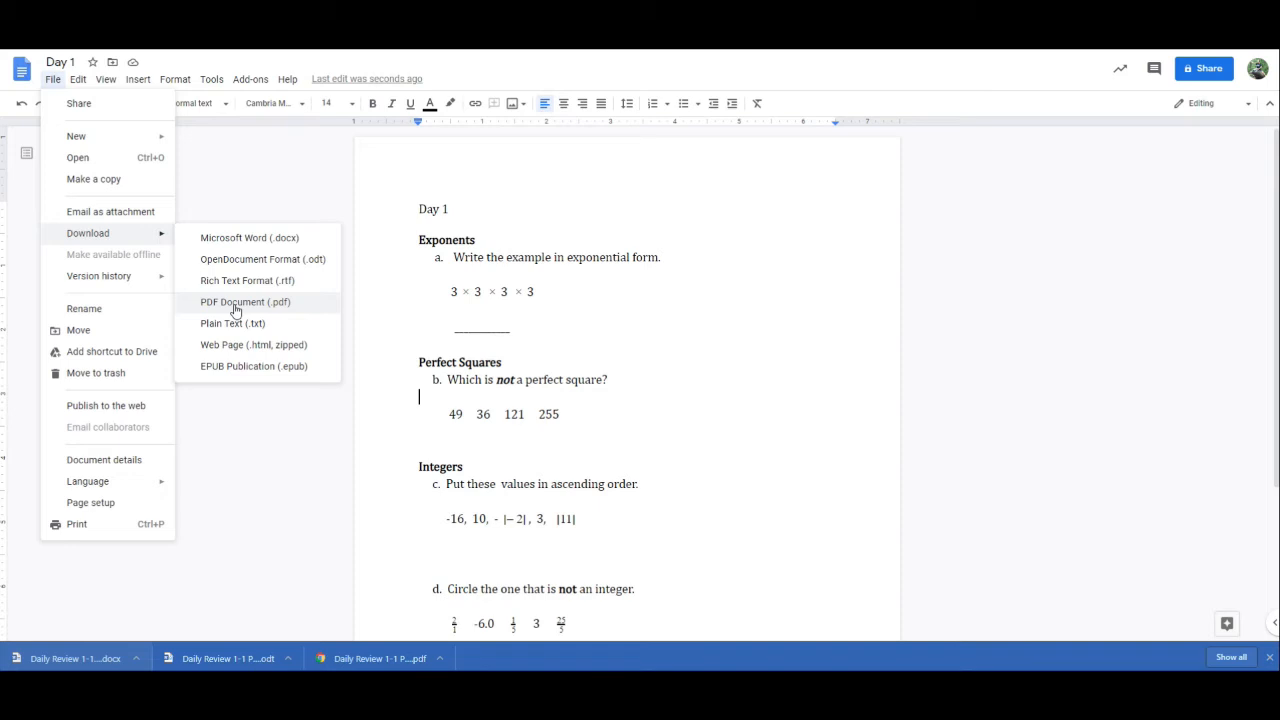
click(243, 243)
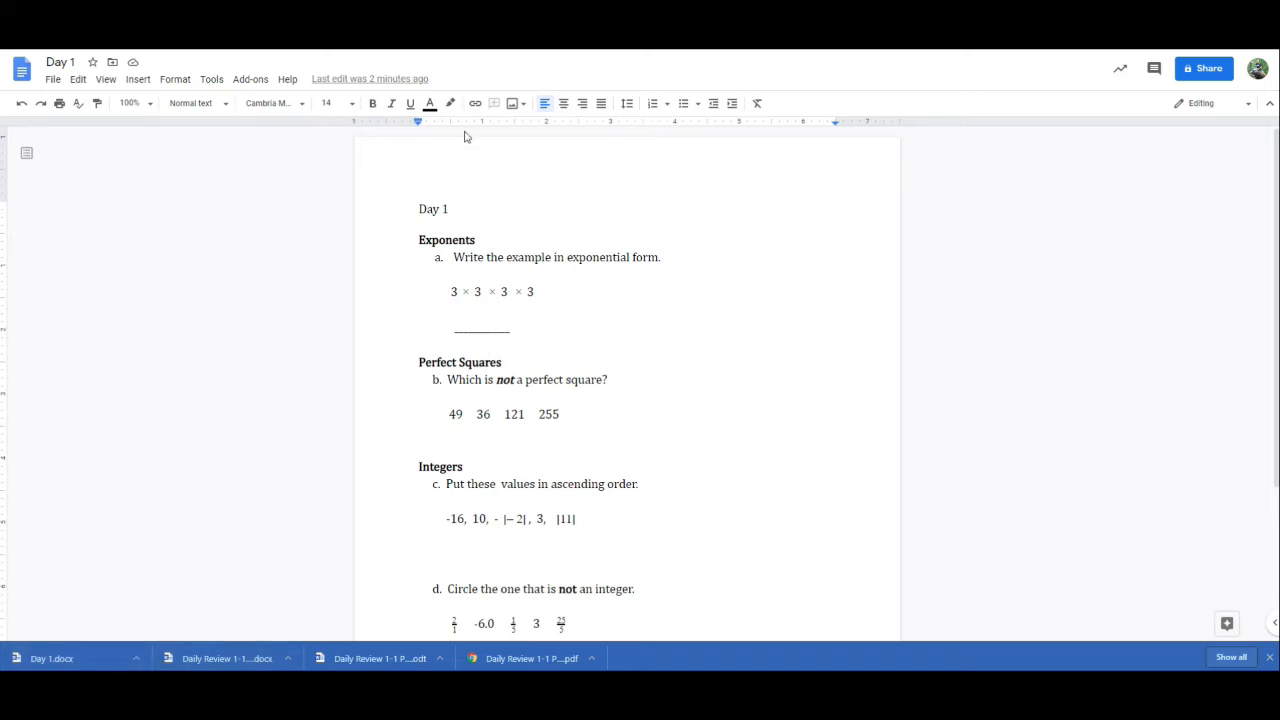
Switch to the Canvas quiz and enter the instructions "Use the warm-up to answer the following questions."
click(536, 40)
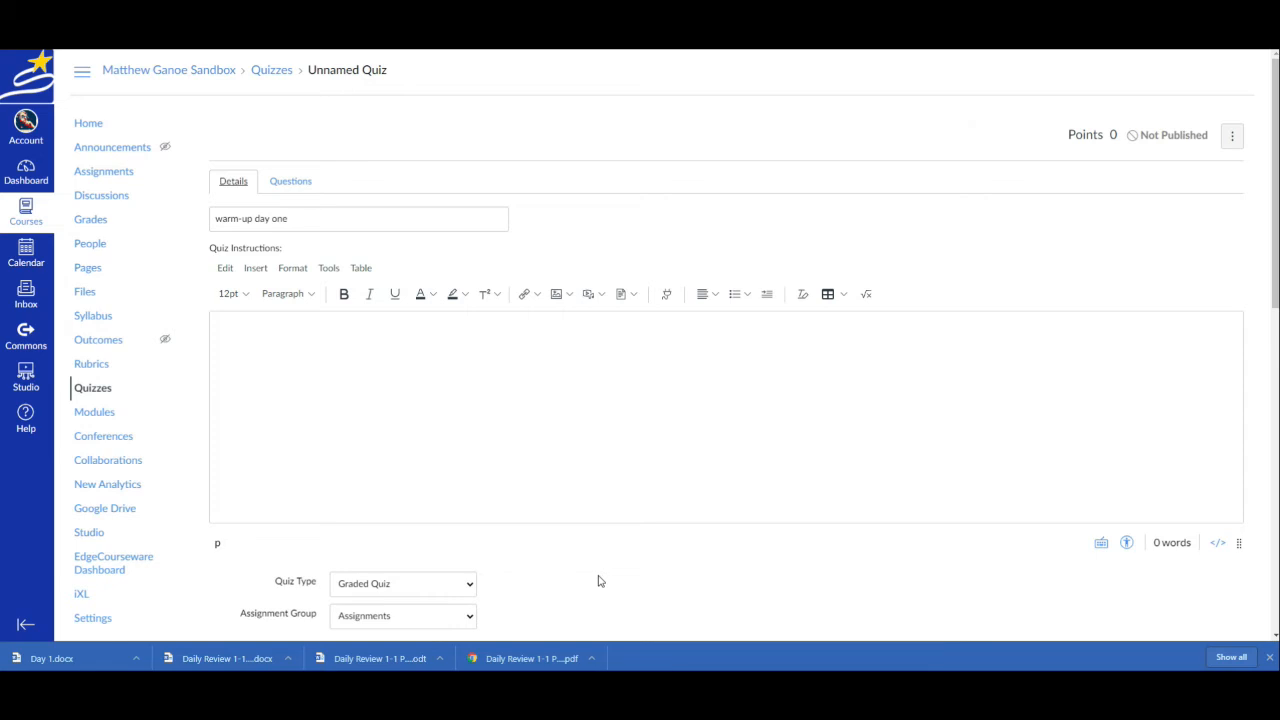
click(441, 340)
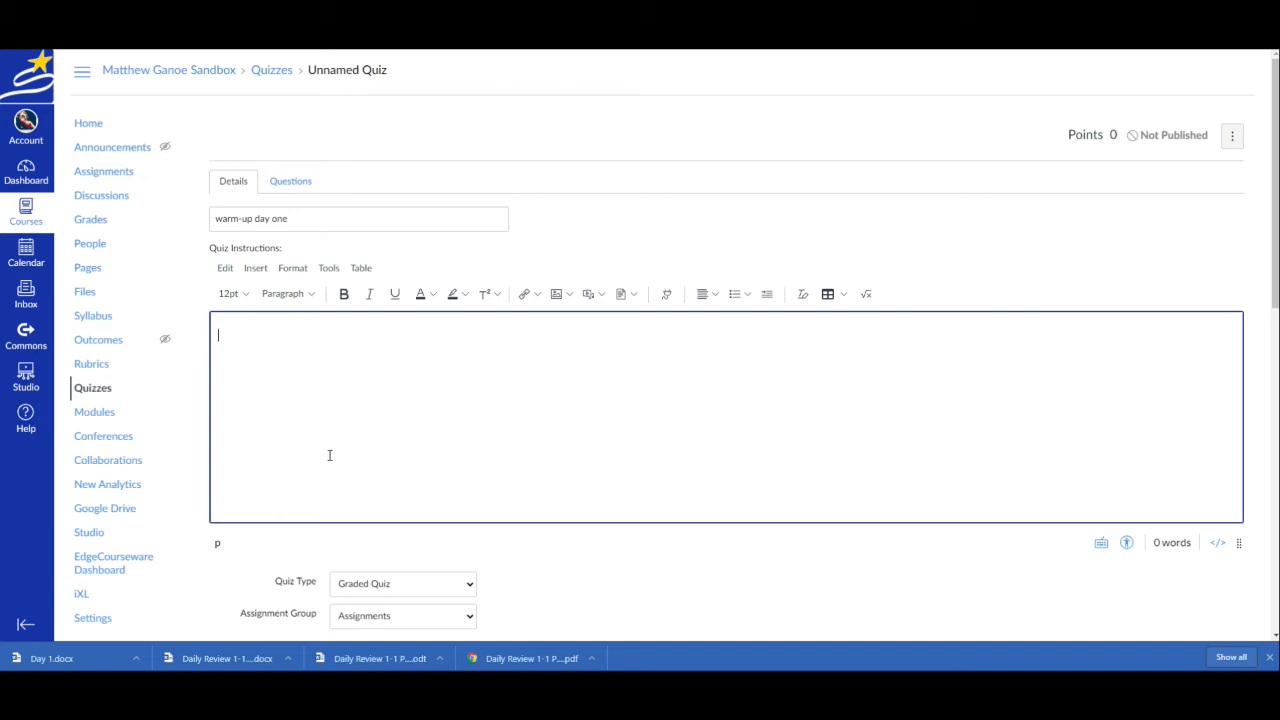
text(Use the warm-up to answer the following questions.)
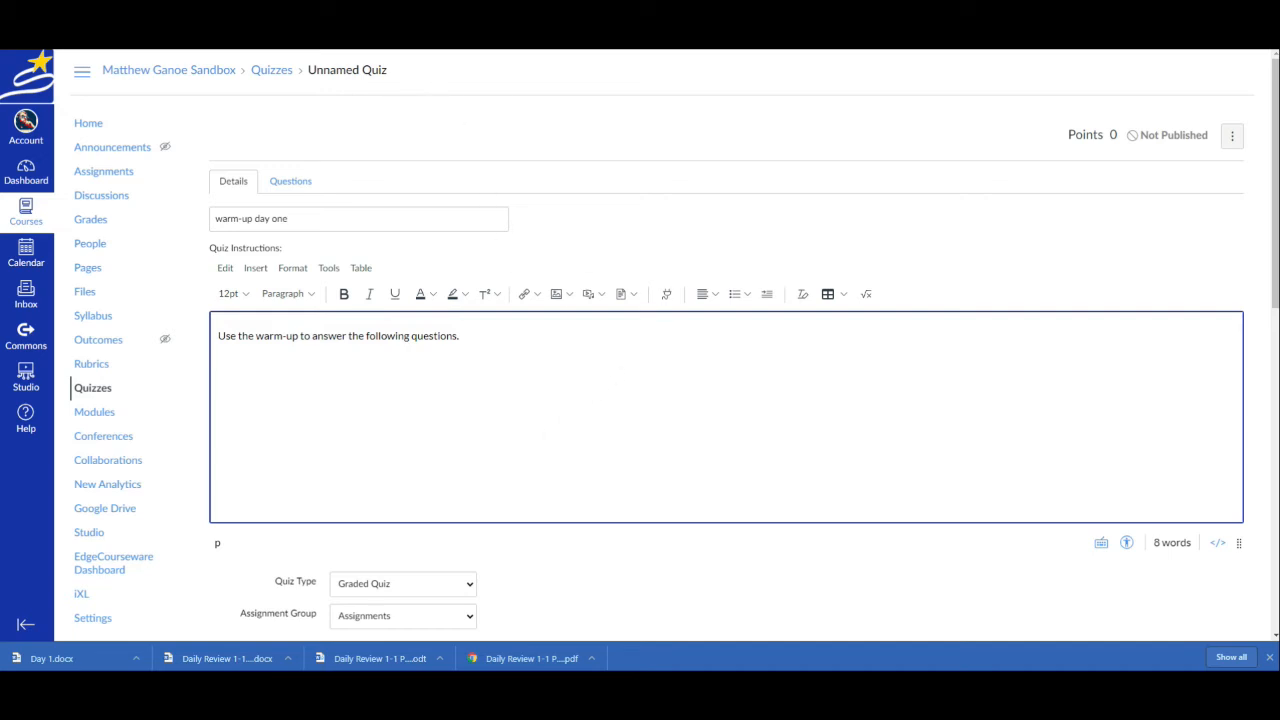
key(ctrl+Tab)
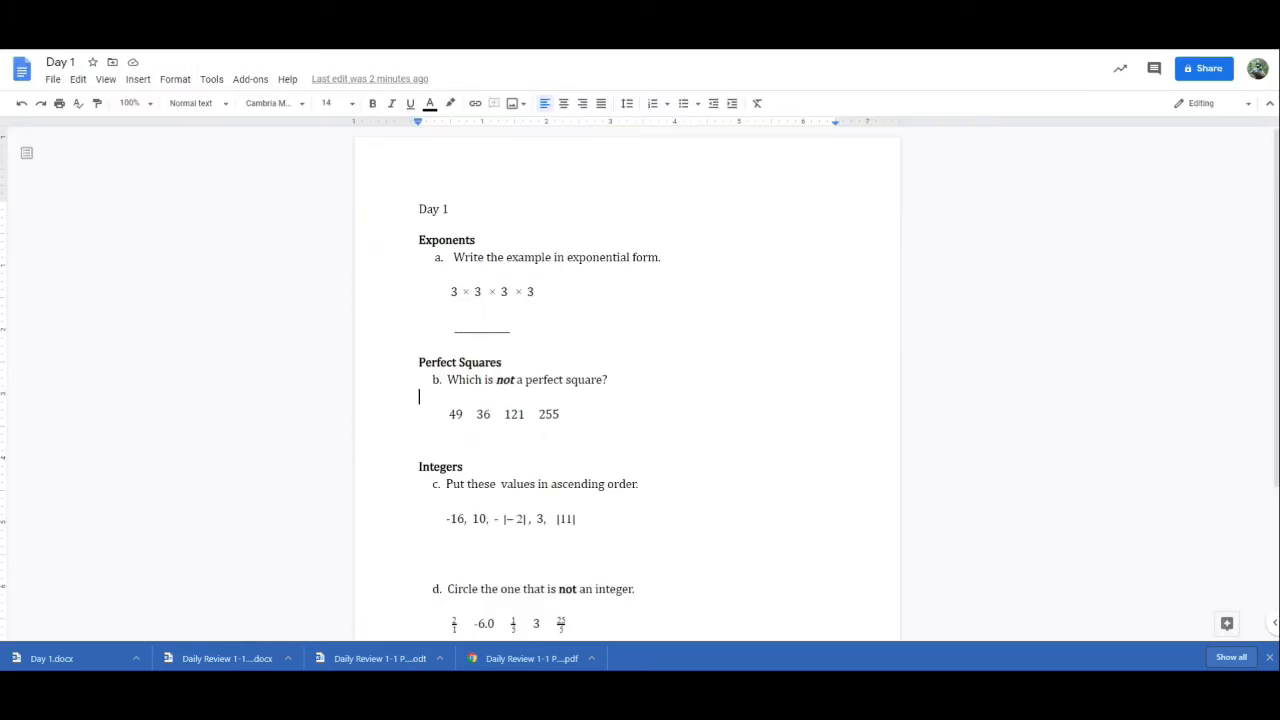
key(ctrl+shift+Tab)
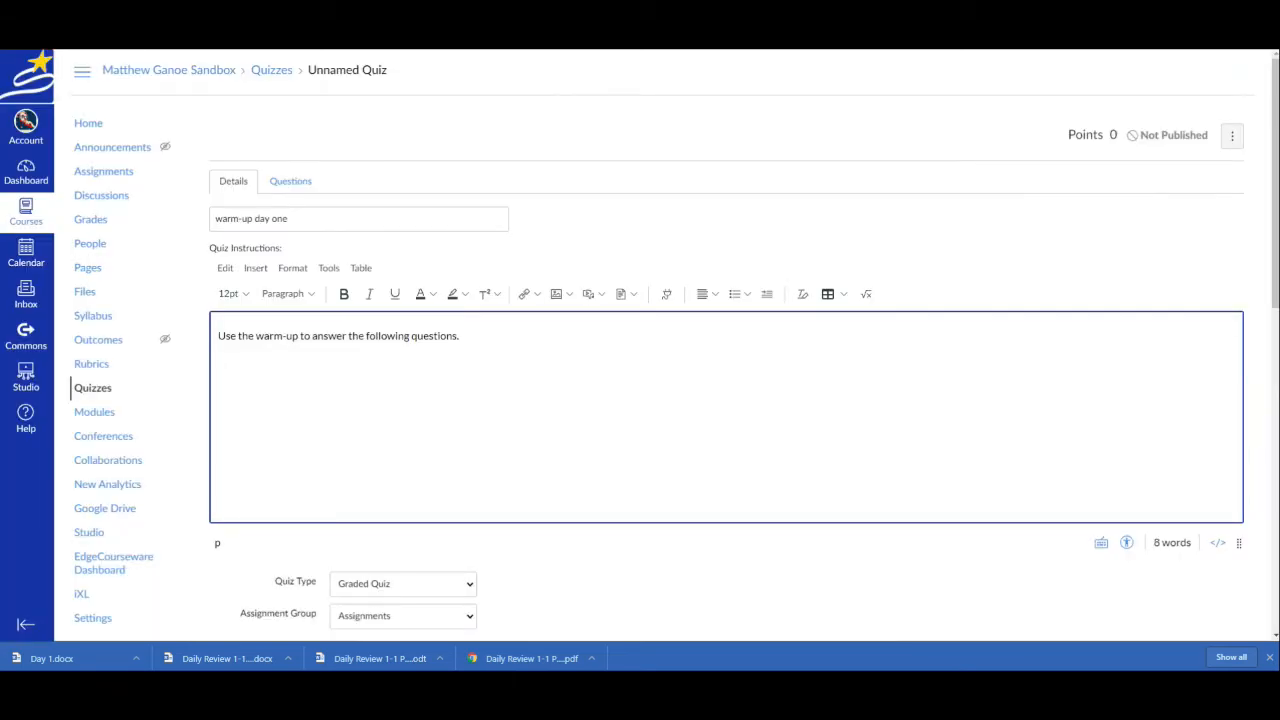
key(ctrl+Tab)
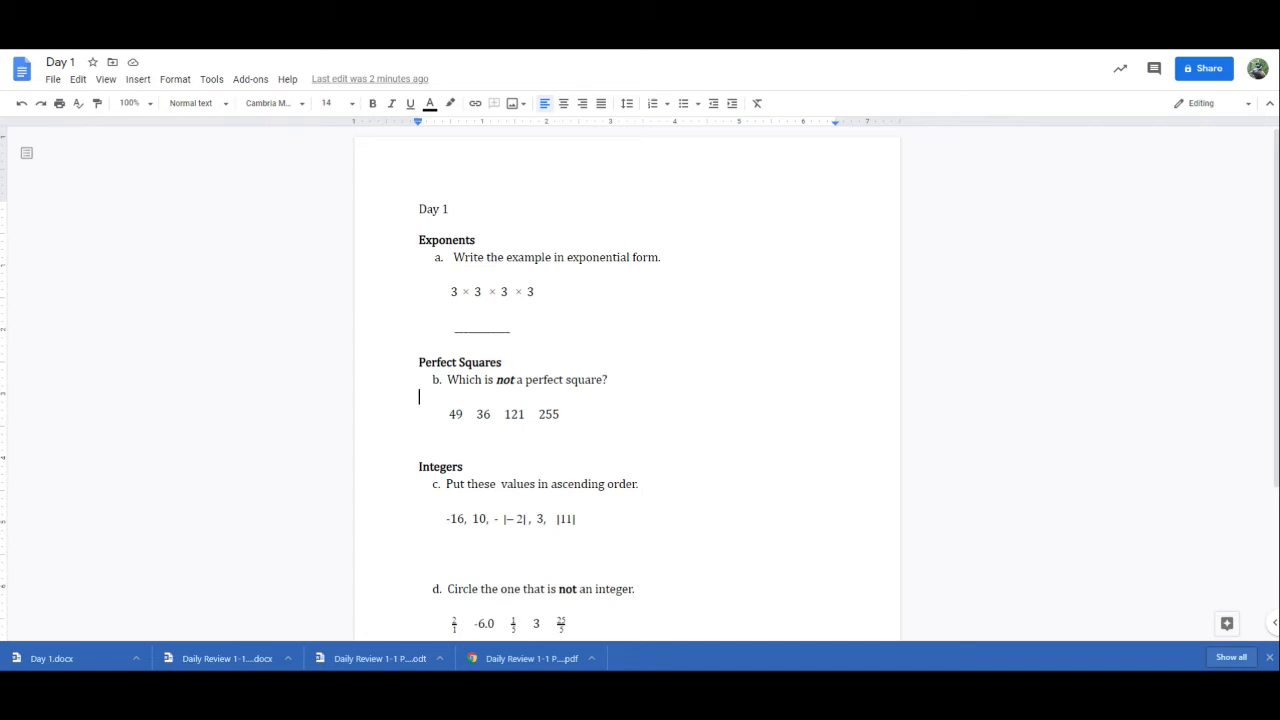
key(ctrl+shift+Tab)
key(ctrl+Tab)
key(ctrl+shift+Tab)
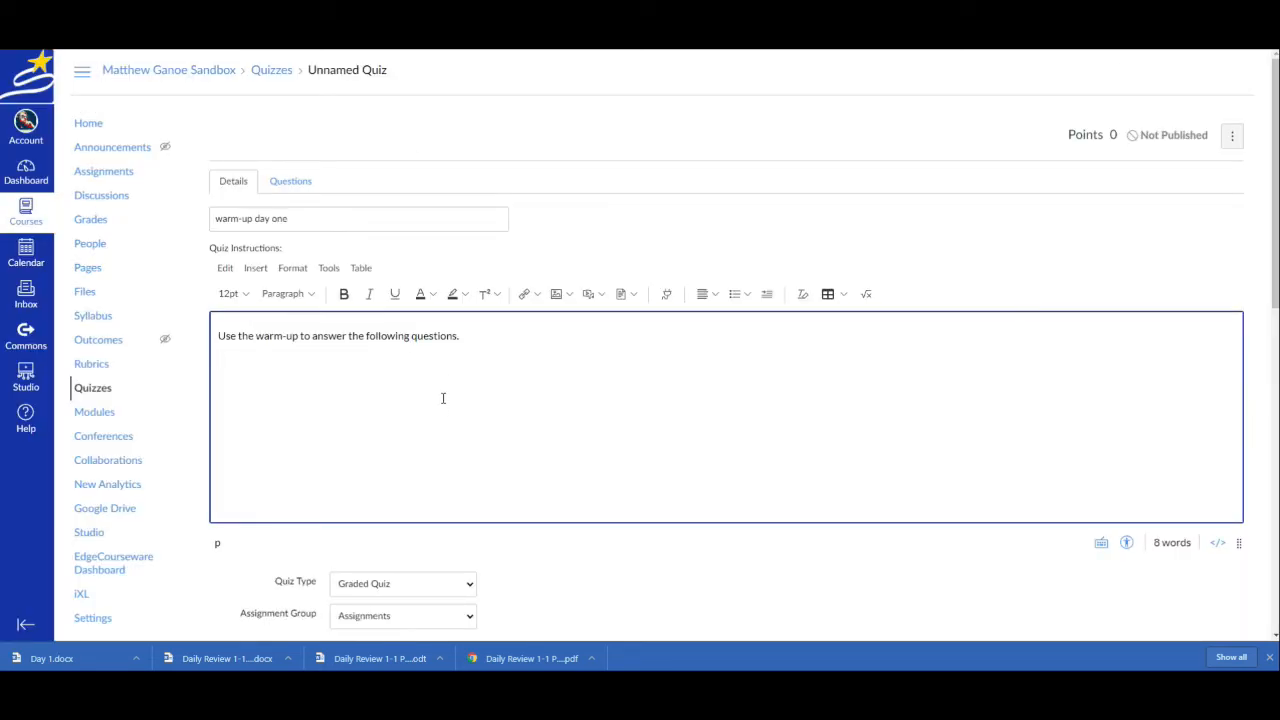
Upload Day 1.docx into the quiz instructions on a new line below the text
key(Return)
click(633, 295)
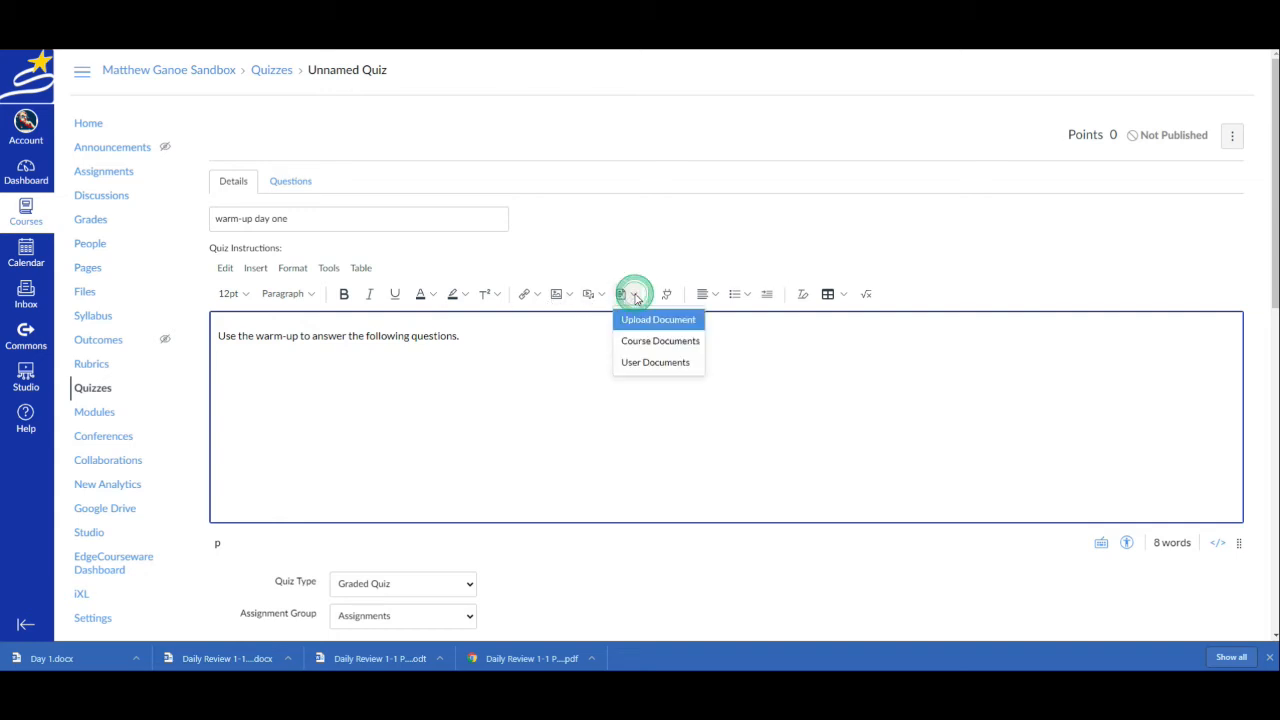
click(633, 321)
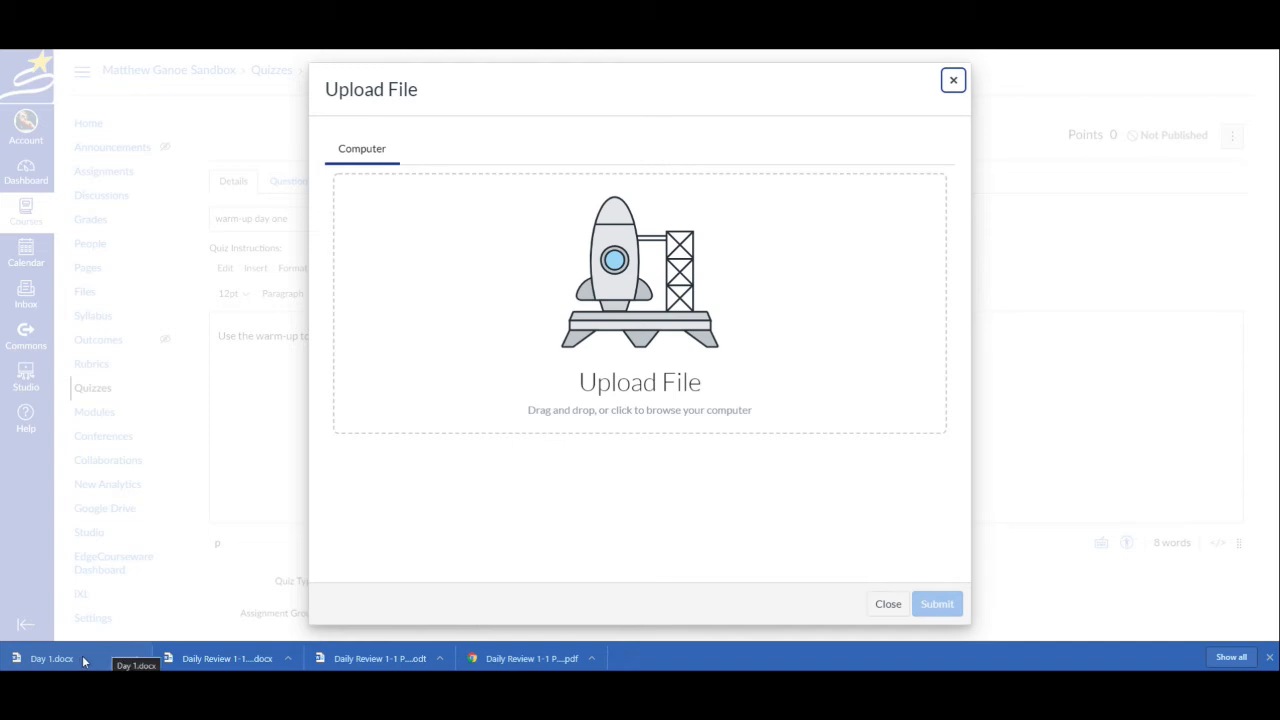
drag(84, 660, 545, 402)
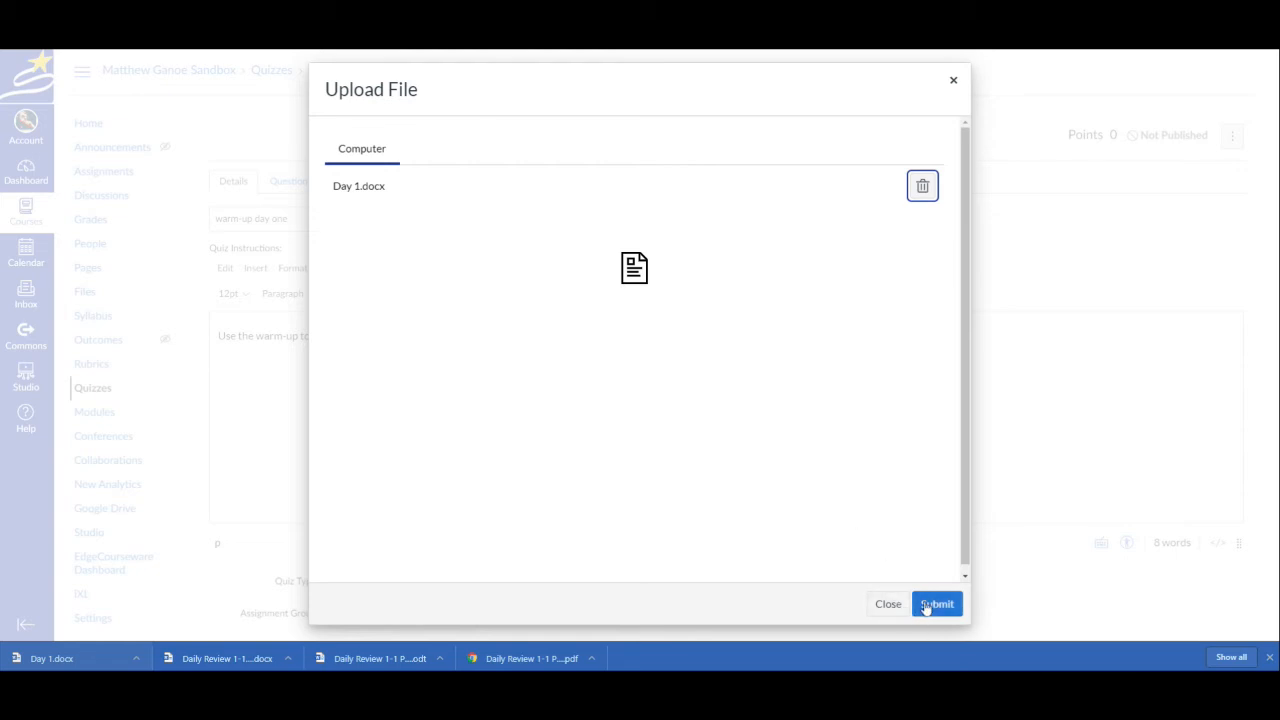
click(937, 604)
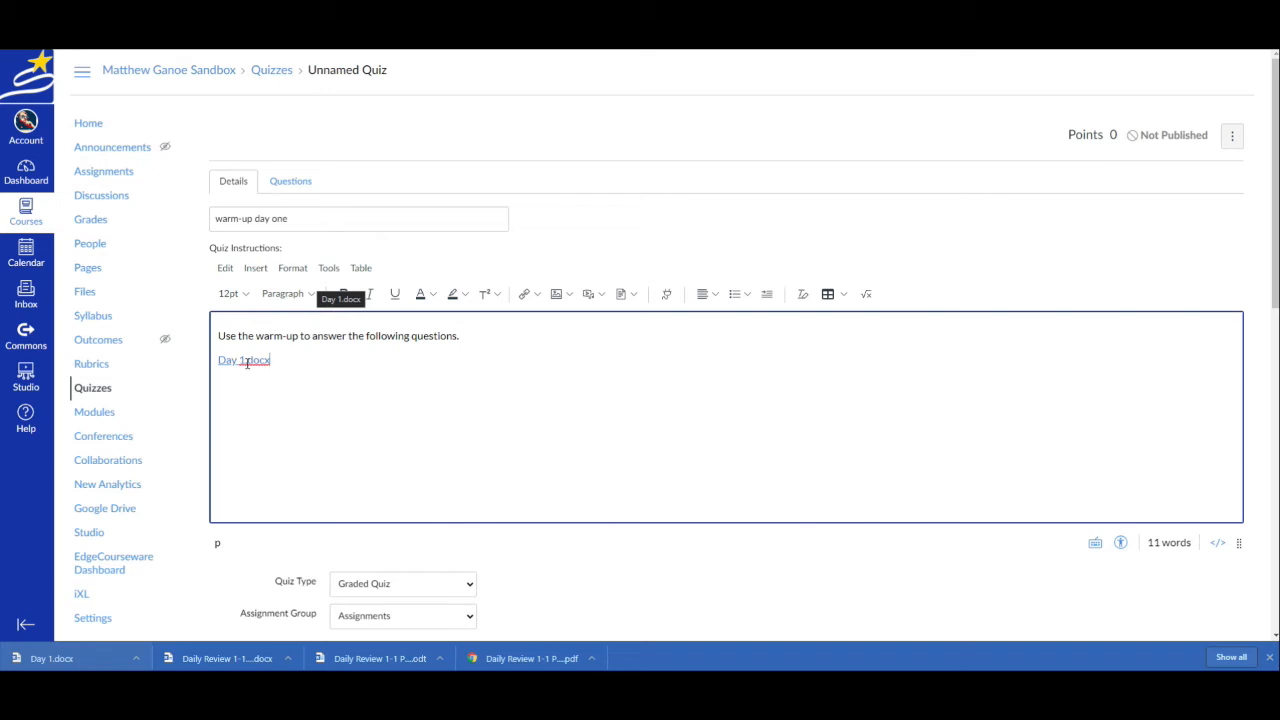
Change the display text of the Day 1.docx link to "Day 1 Warm-up"
click(247, 361)
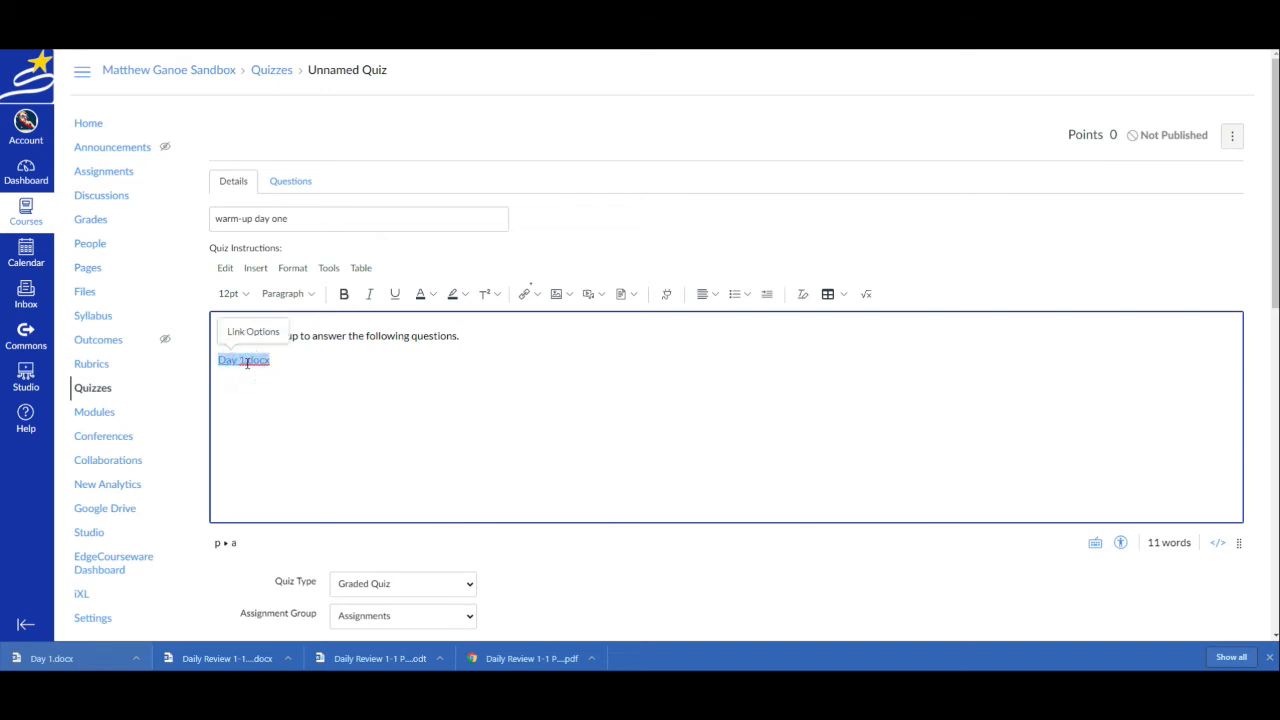
click(258, 333)
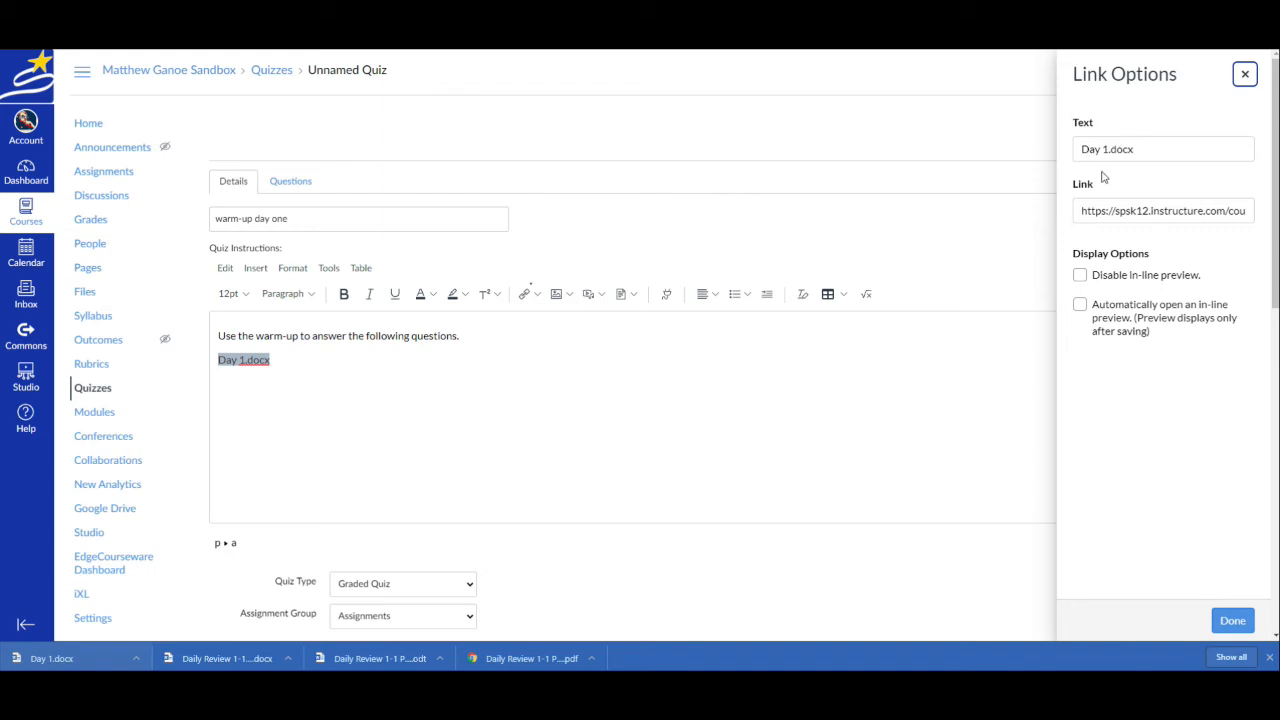
drag(1170, 149, 1082, 150)
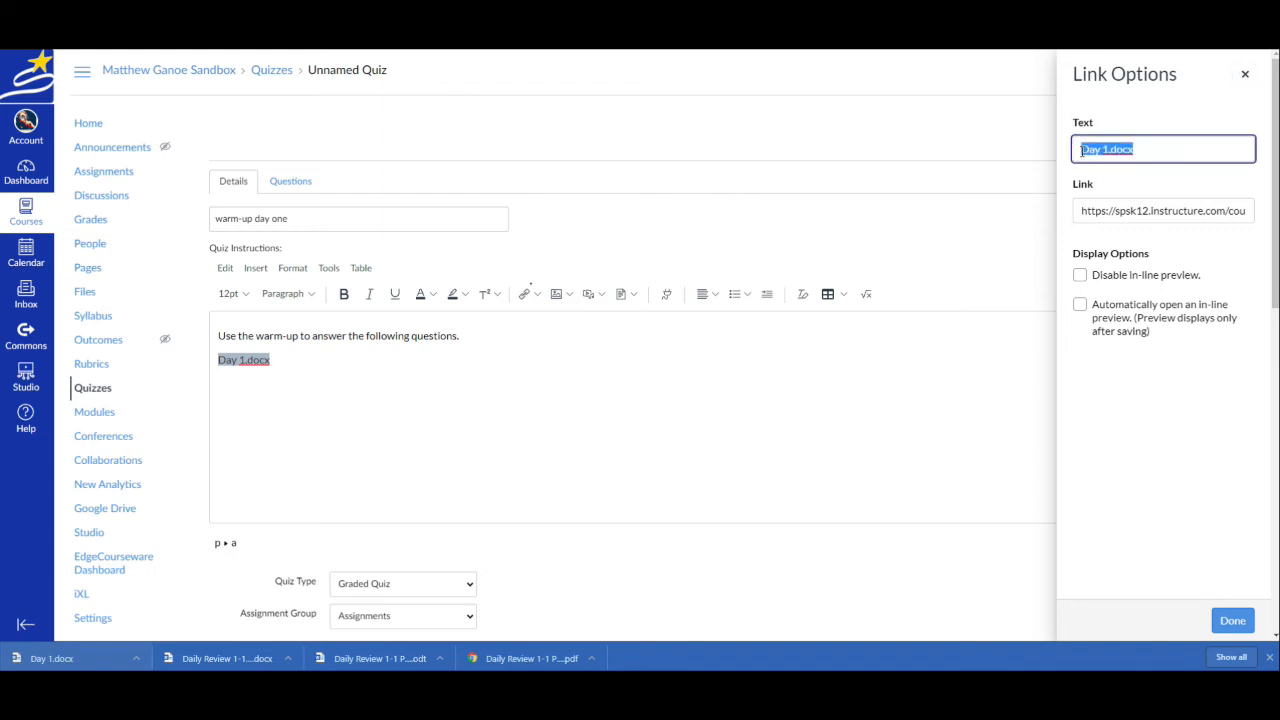
text(Day 1 Warmup)
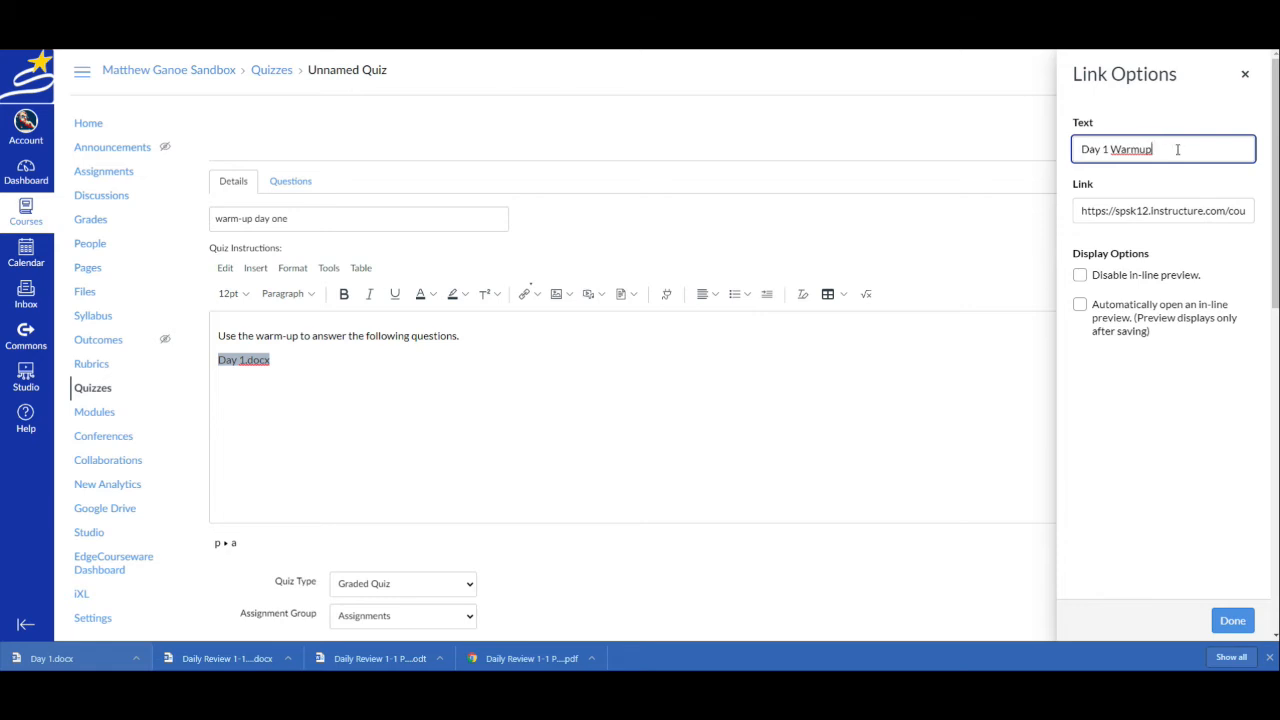
click(1138, 149)
text(-)
Set the document link to automatically open an in-line preview and save the quiz without publishing it
click(1080, 306)
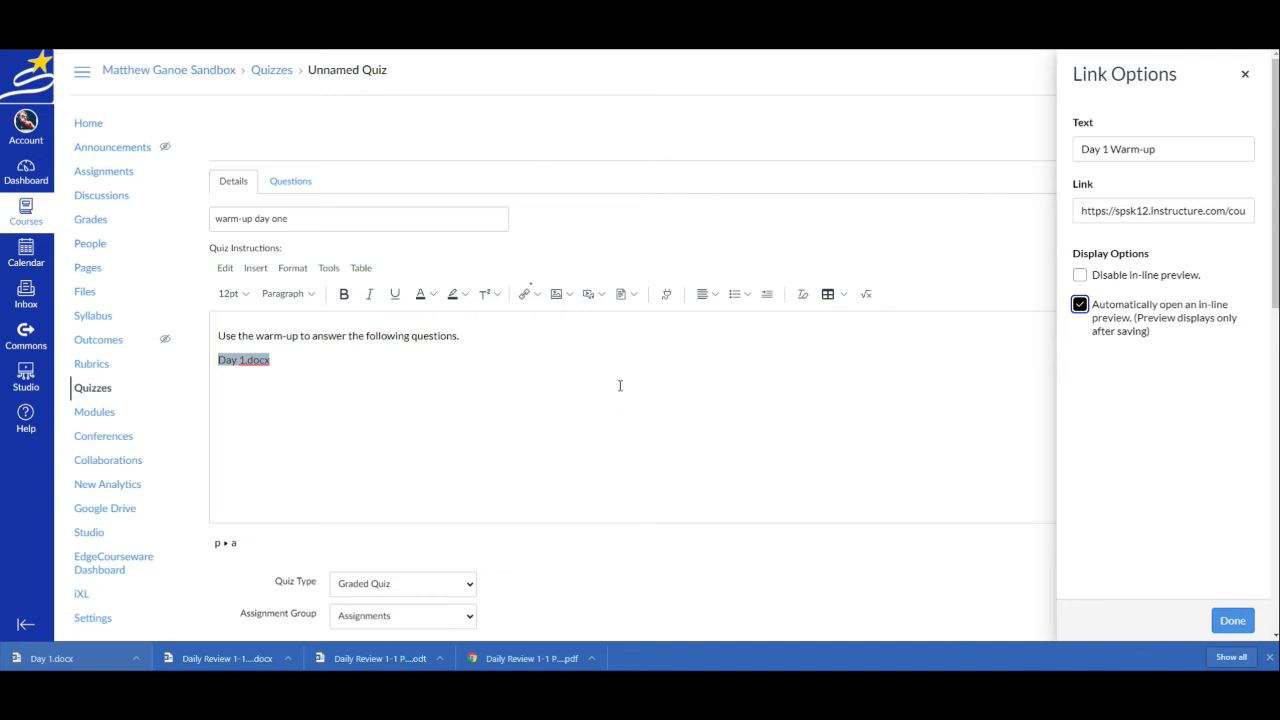
click(1232, 622)
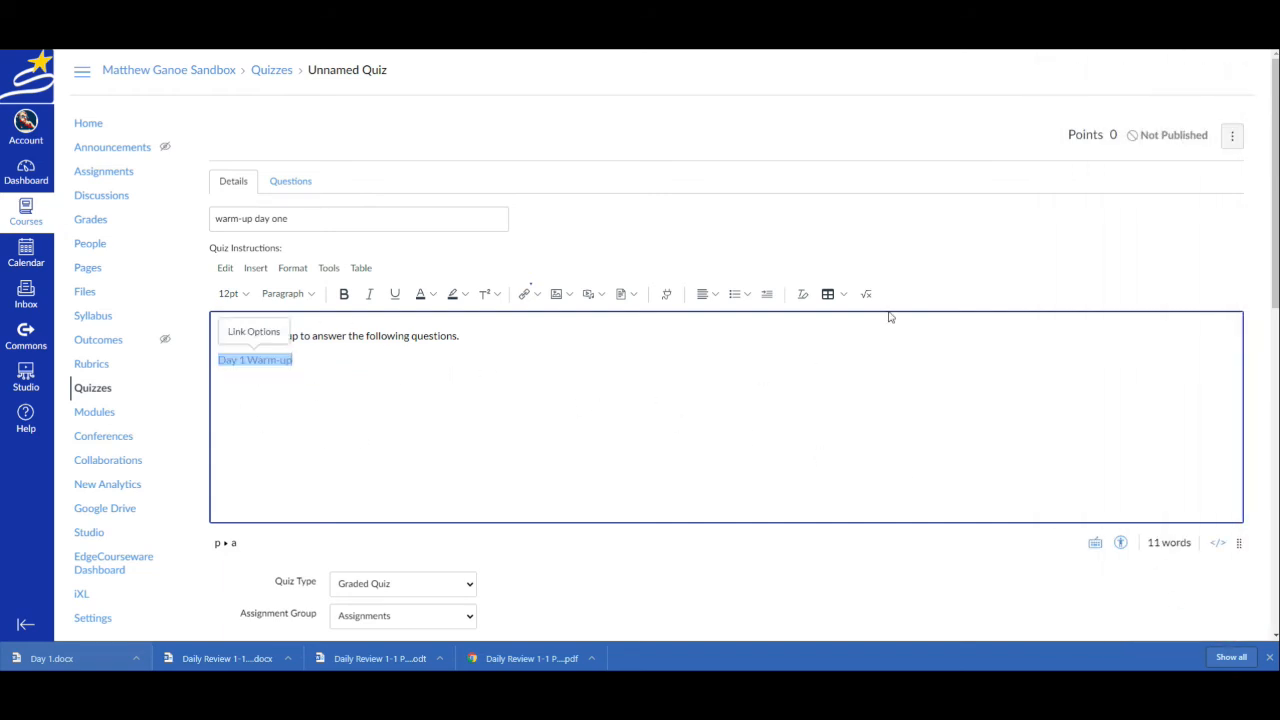
scroll(892, 332, down, 10)
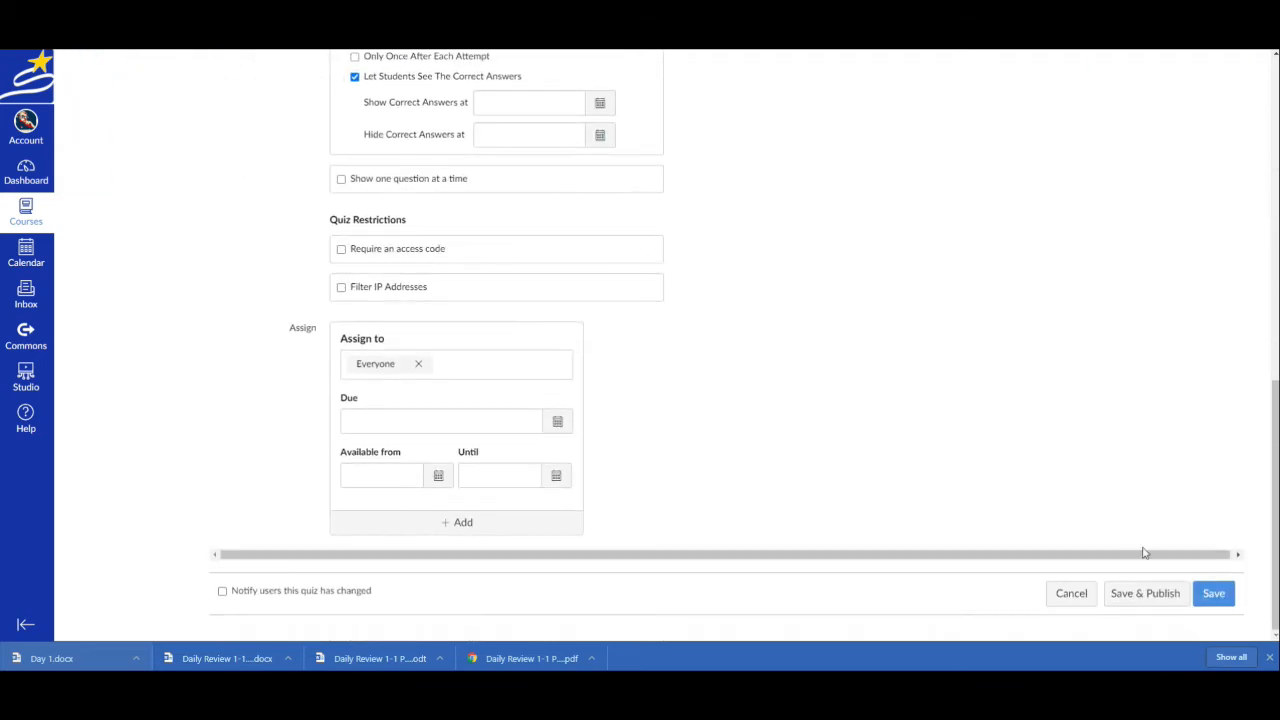
click(1210, 594)
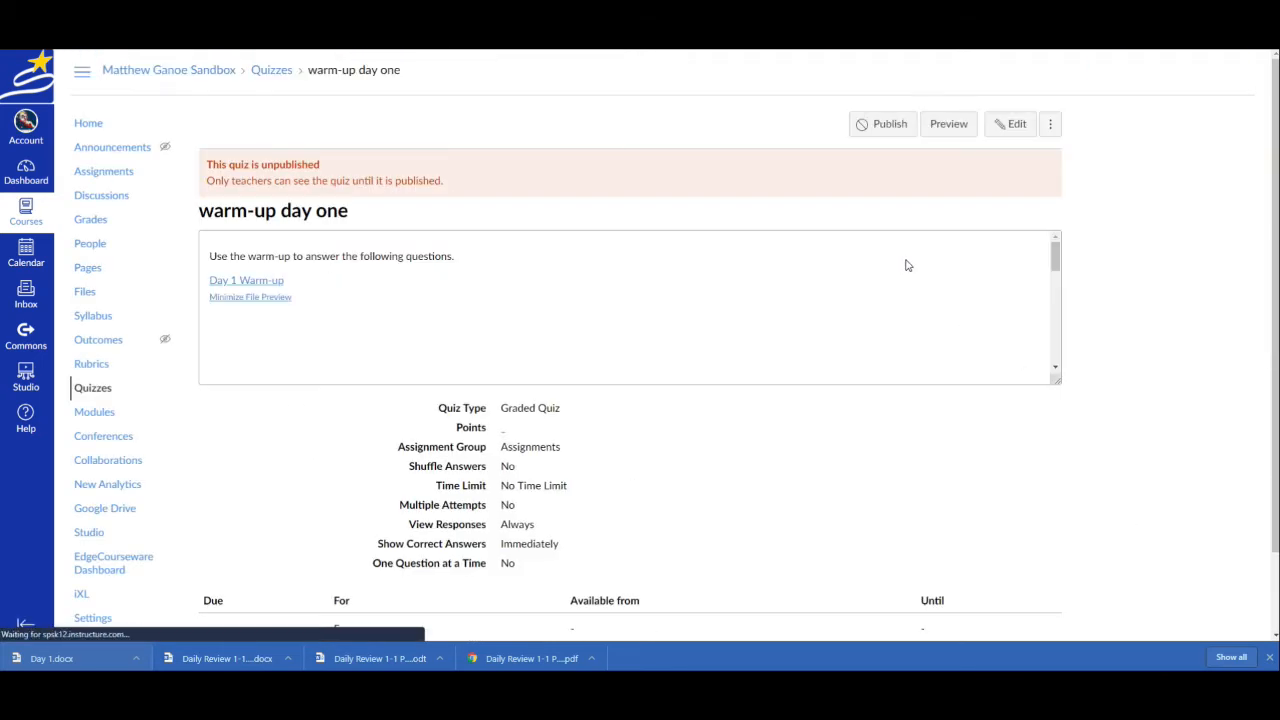
Preview the quiz and examine how the embedded Day 1 warm-up document displays from beginning to end
click(944, 126)
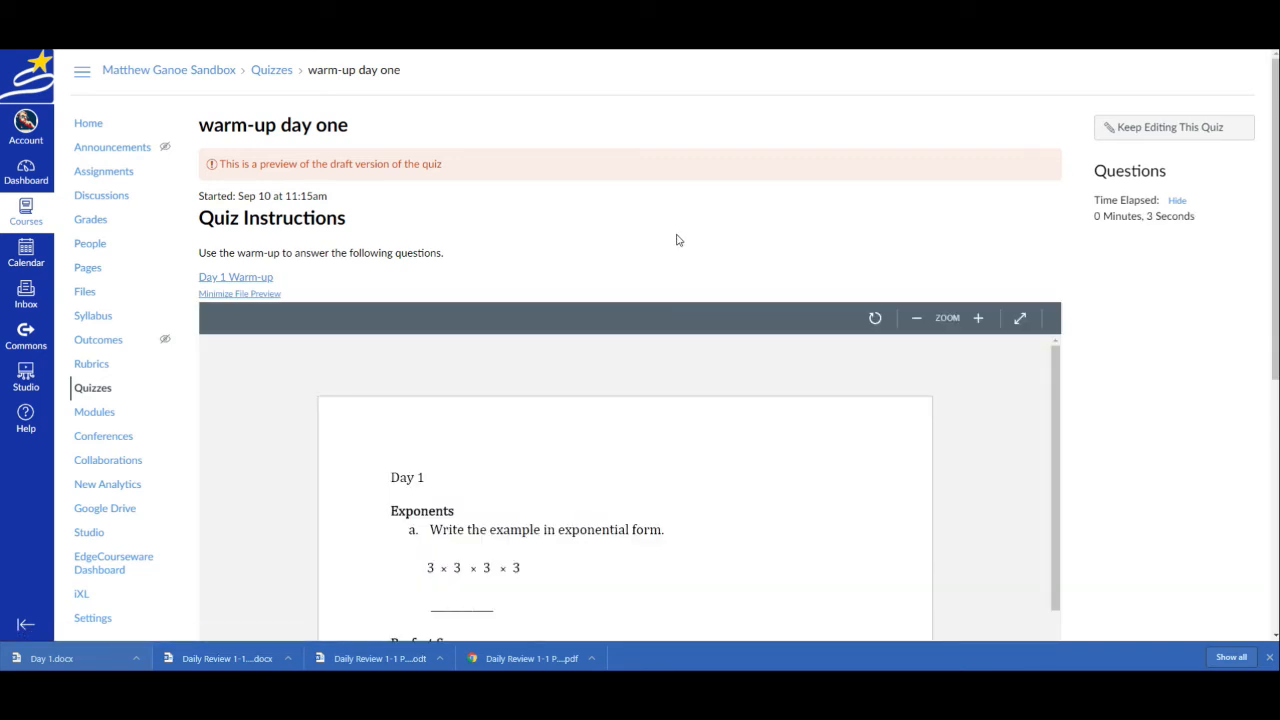
scroll(705, 283, down, 1)
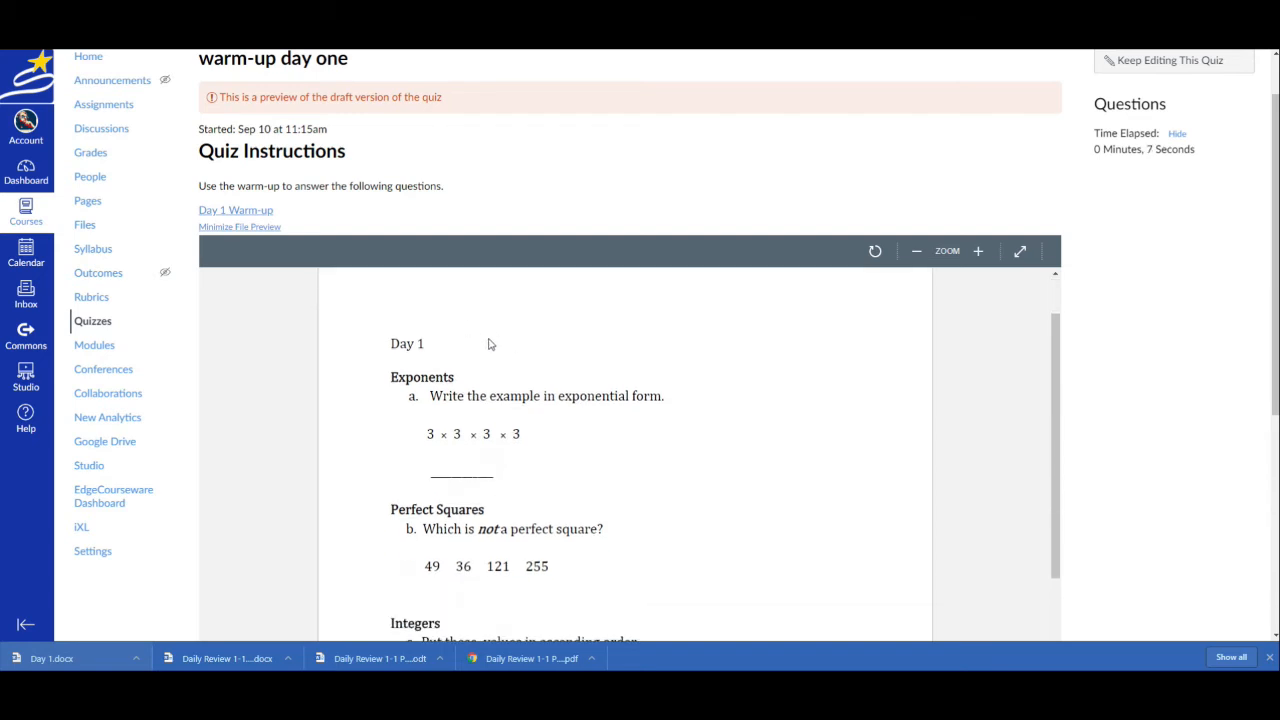
scroll(495, 345, down, 2)
scroll(505, 346, down, 3)
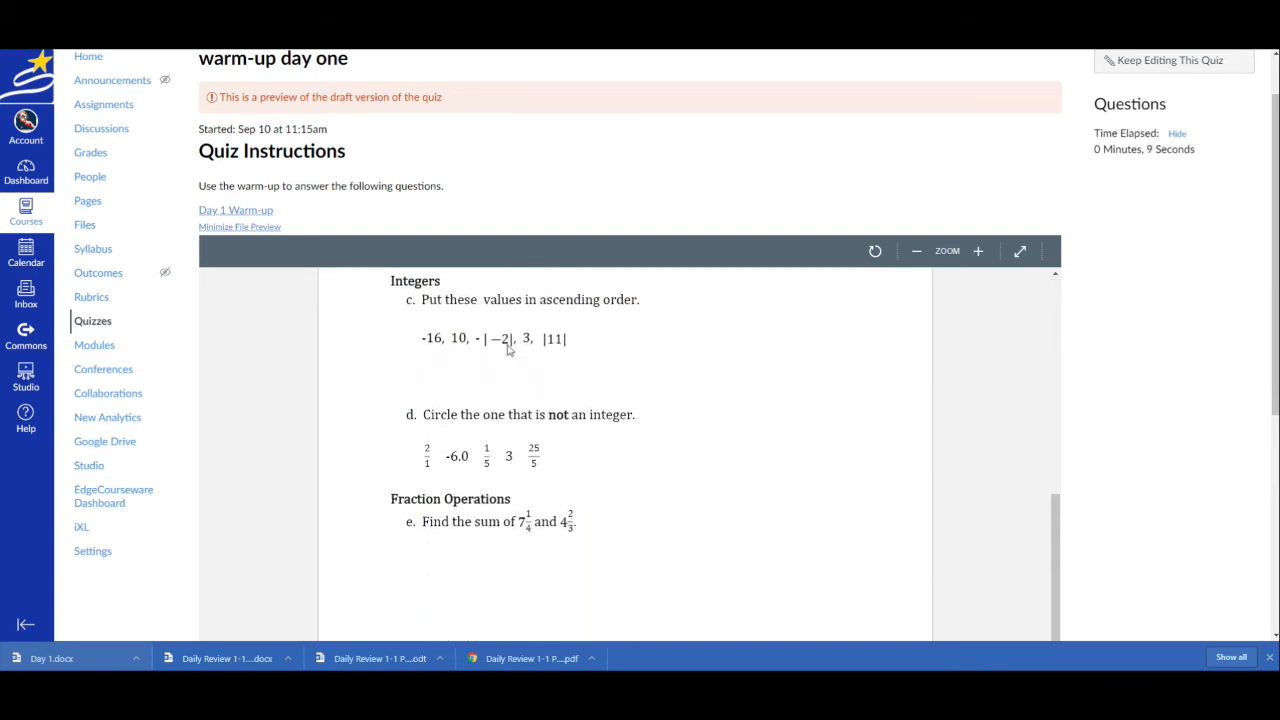
scroll(977, 408, down, 3)
scroll(960, 406, down, 2)
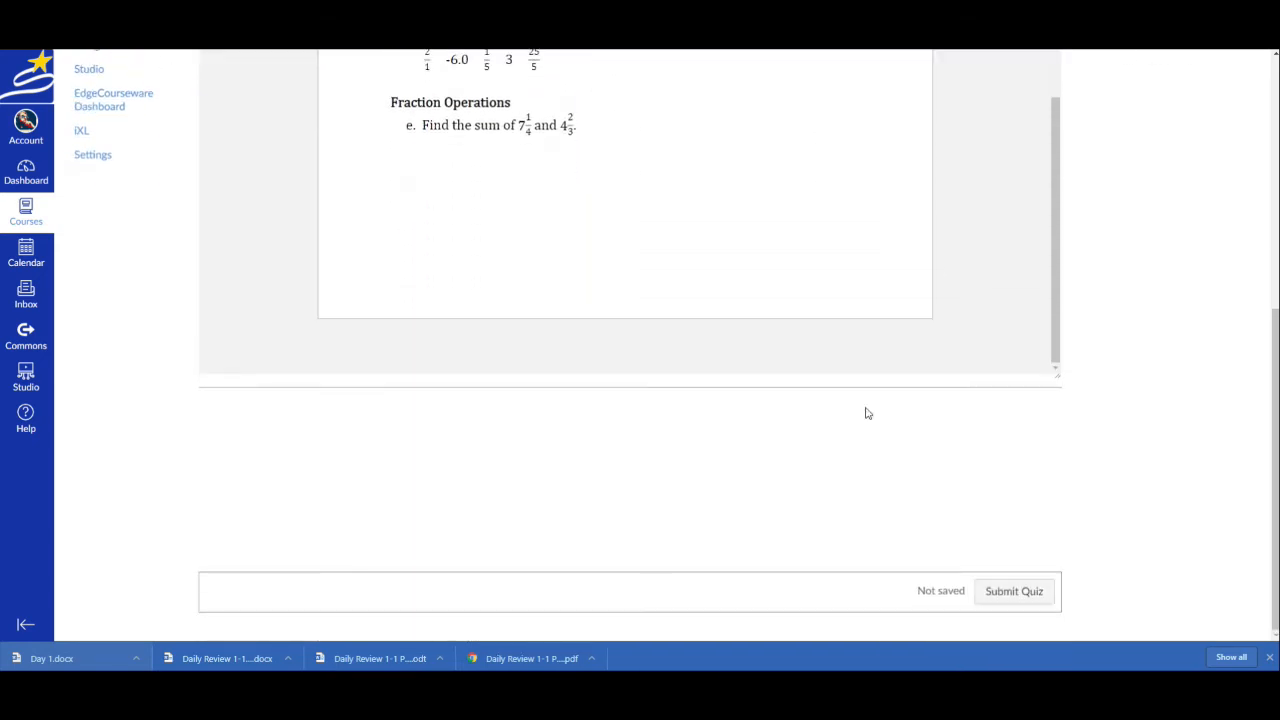
scroll(864, 408, up, 1)
scroll(864, 408, up, 10)
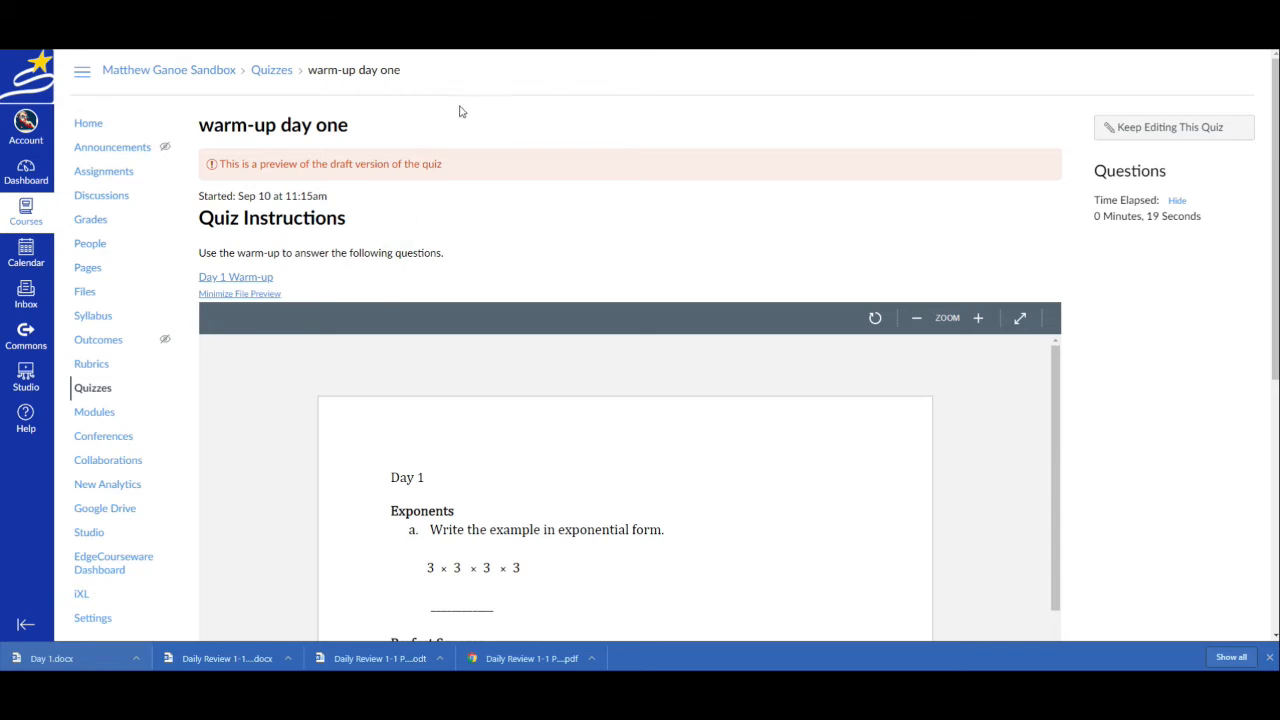
Resume editing the quiz with its auto-saved content and add a new multiple choice question
click(1128, 130)
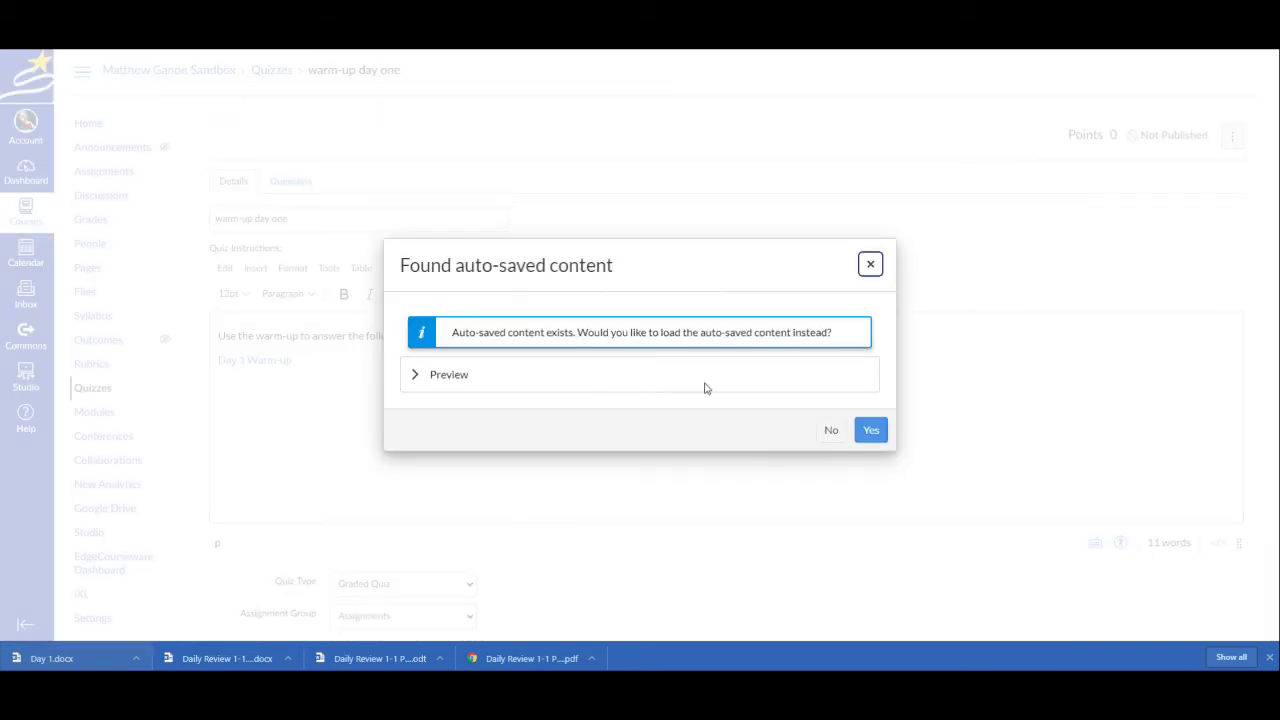
click(871, 430)
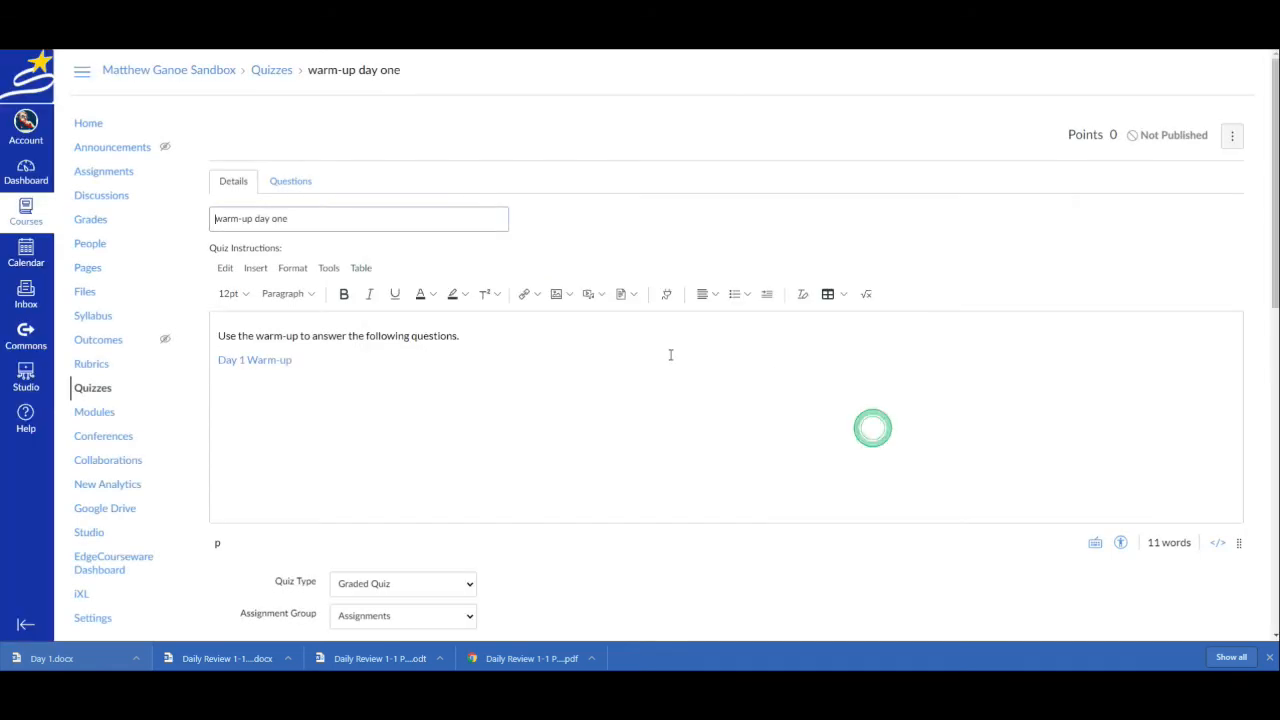
click(291, 181)
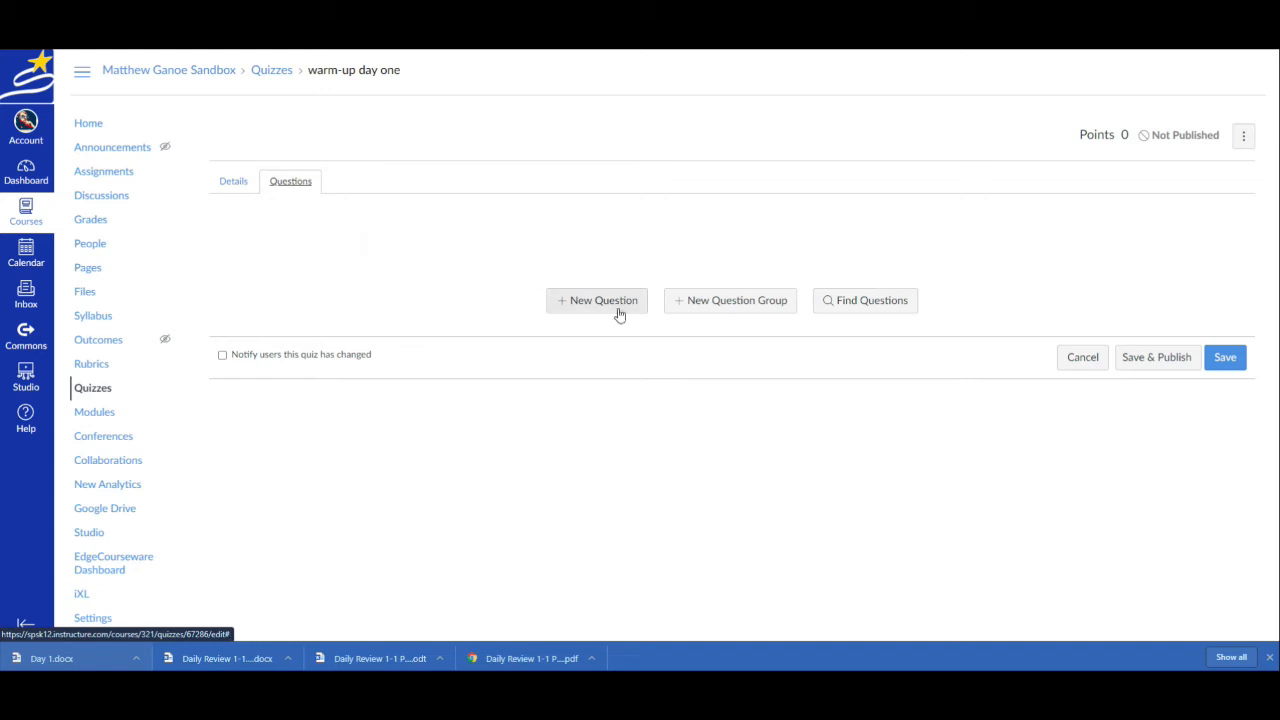
click(586, 300)
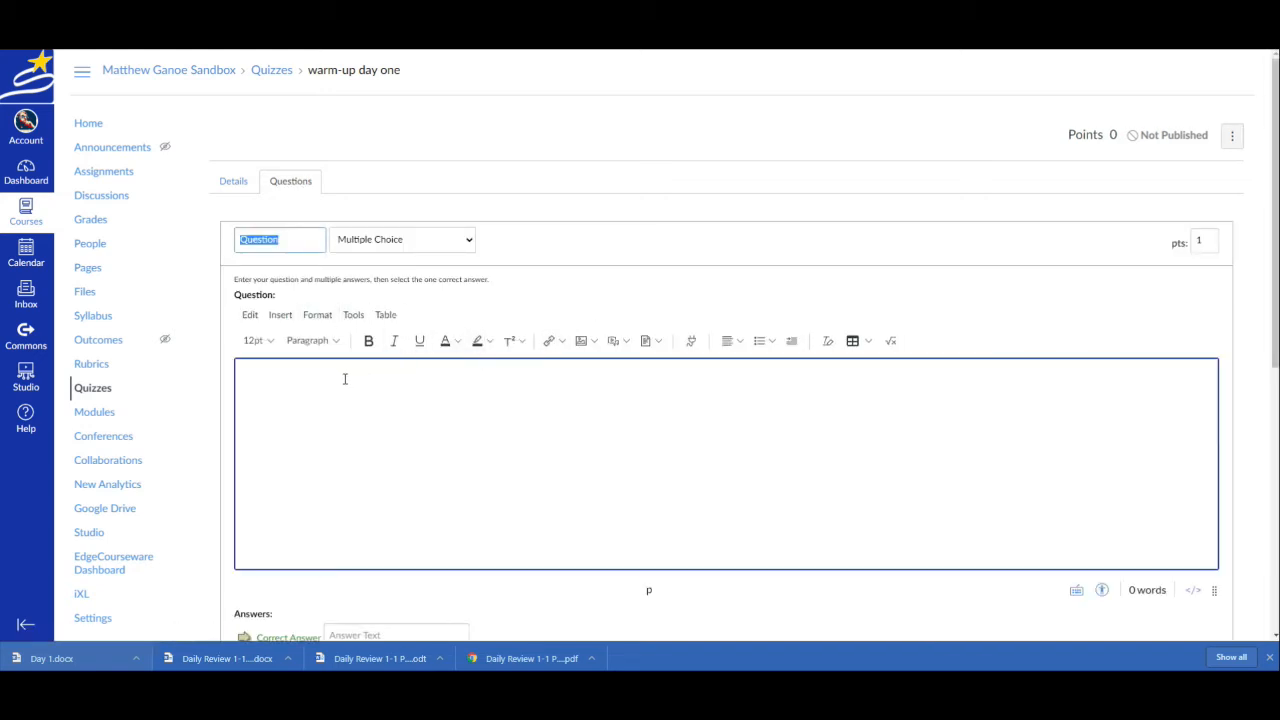
click(285, 380)
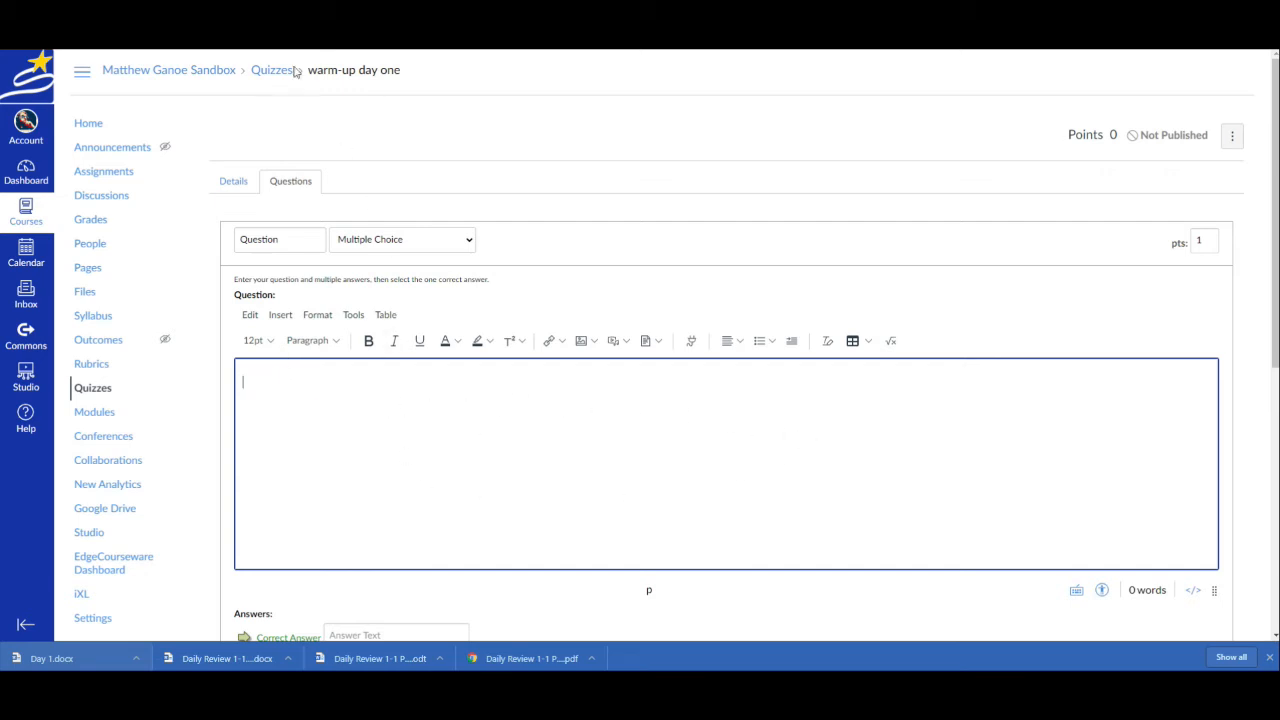
Consult the Exponents question in the Day 1 Google Docs document and return to the Canvas quiz
click(297, 14)
drag(412, 240, 561, 318)
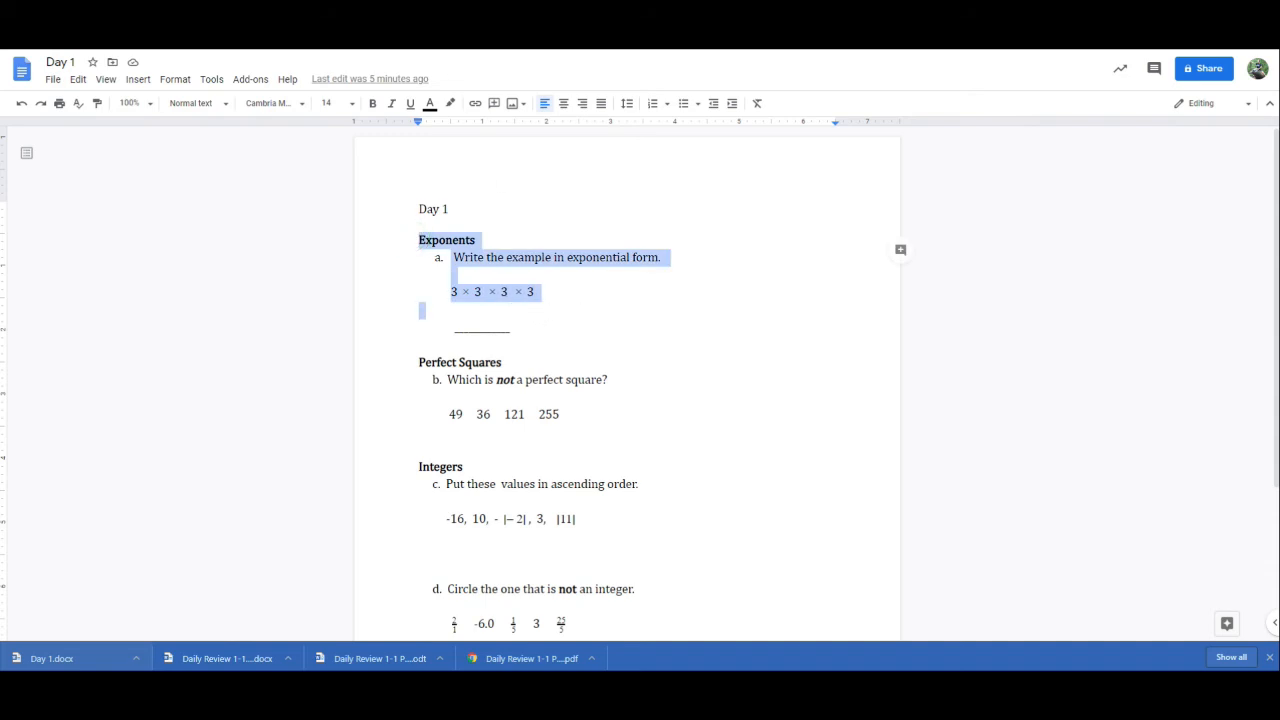
click(390, 14)
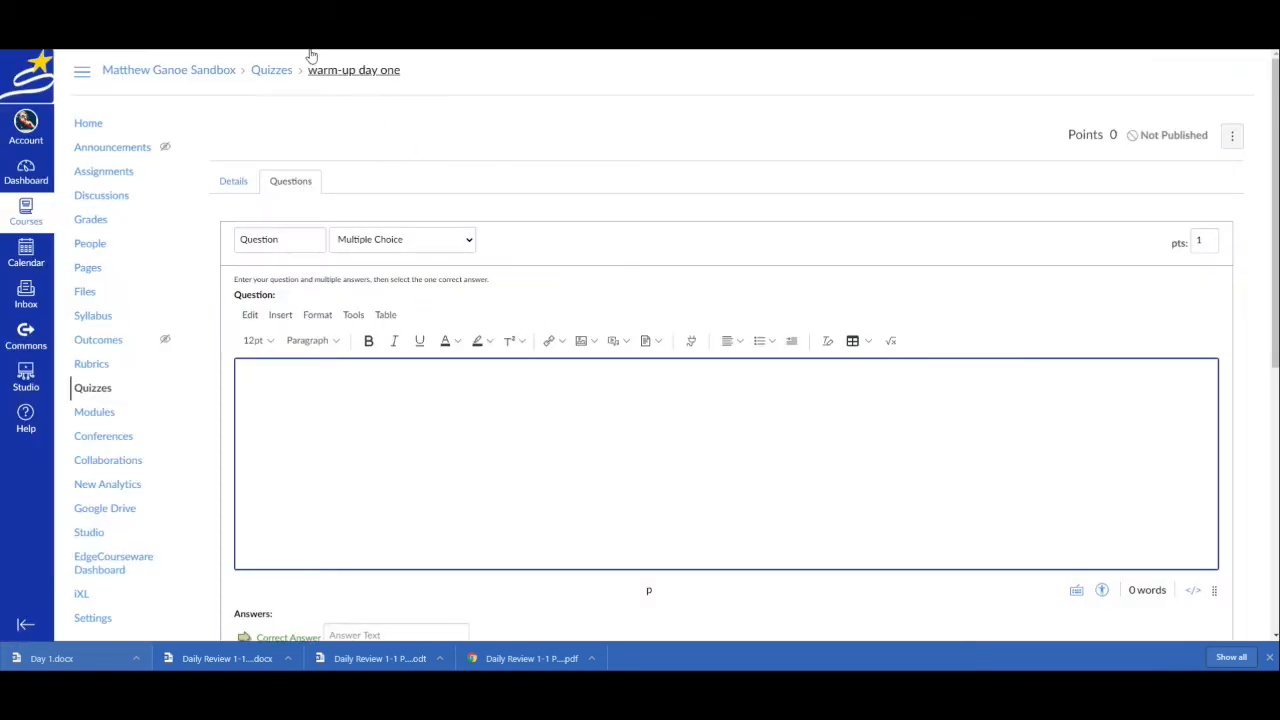
click(297, 14)
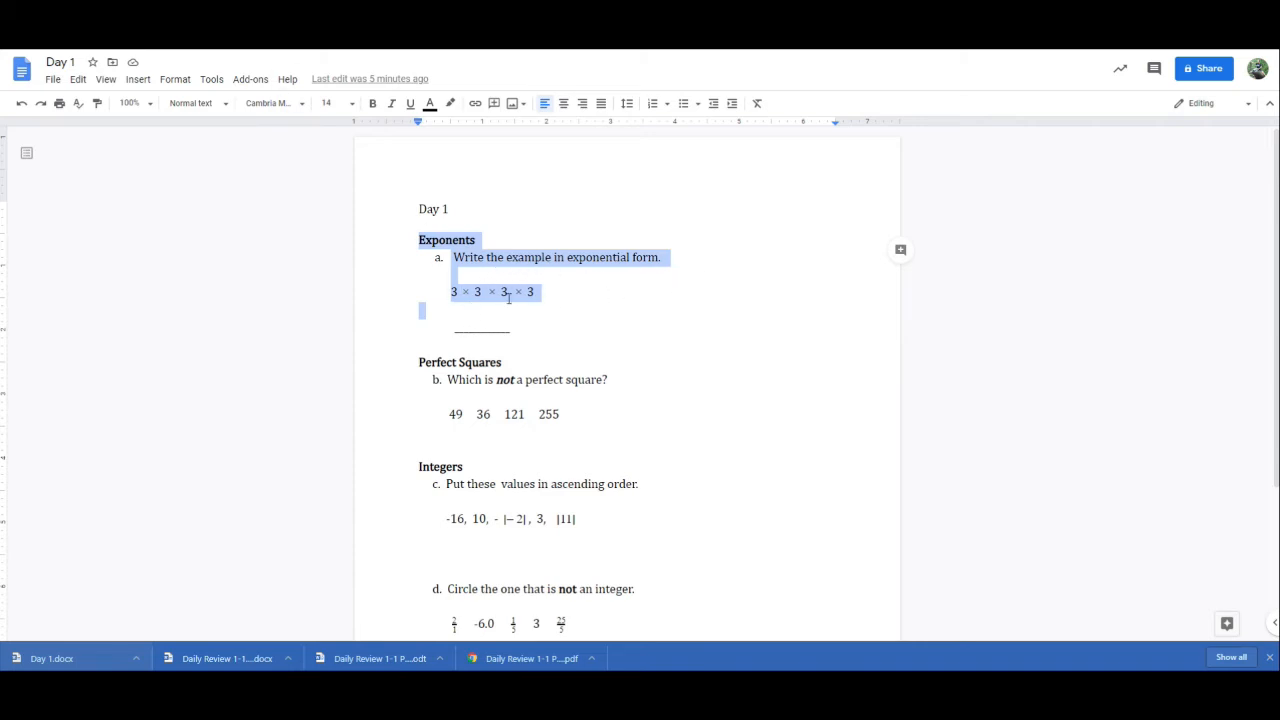
click(390, 14)
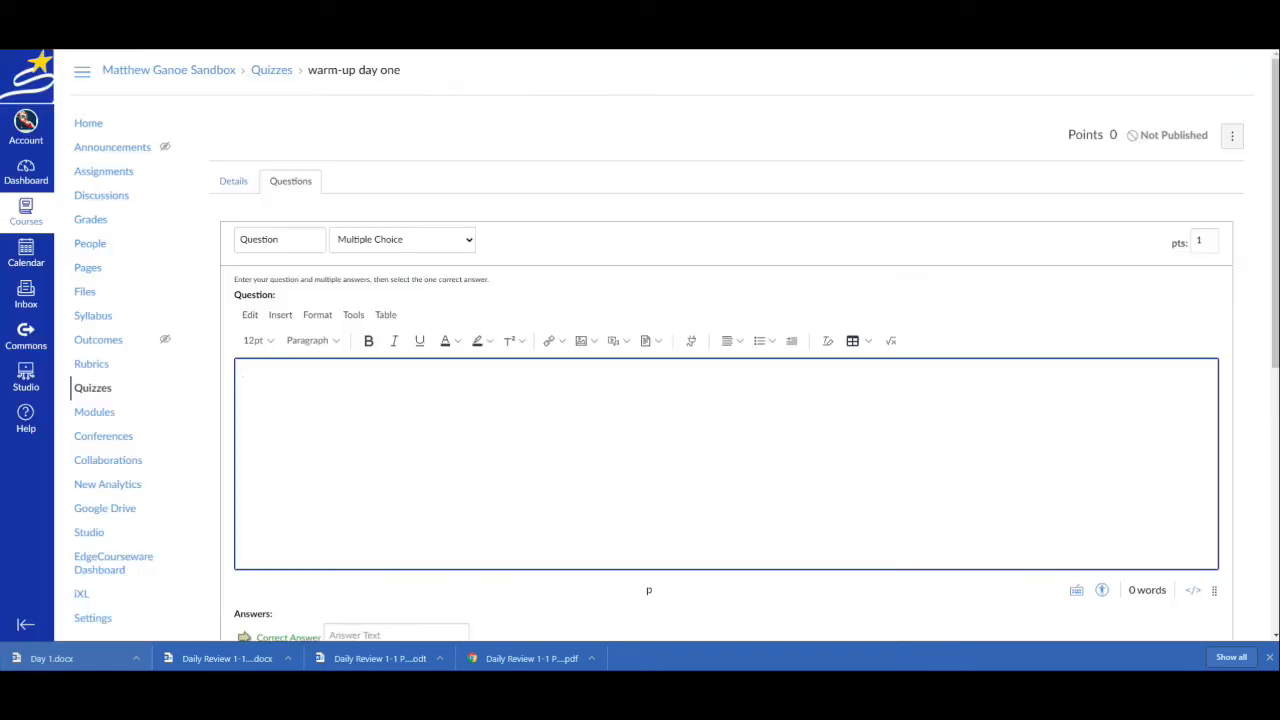
Enter 3⁴ as the correct answer in its rich text editor, formatting the 4 as superscript
scroll(347, 230, down, 2)
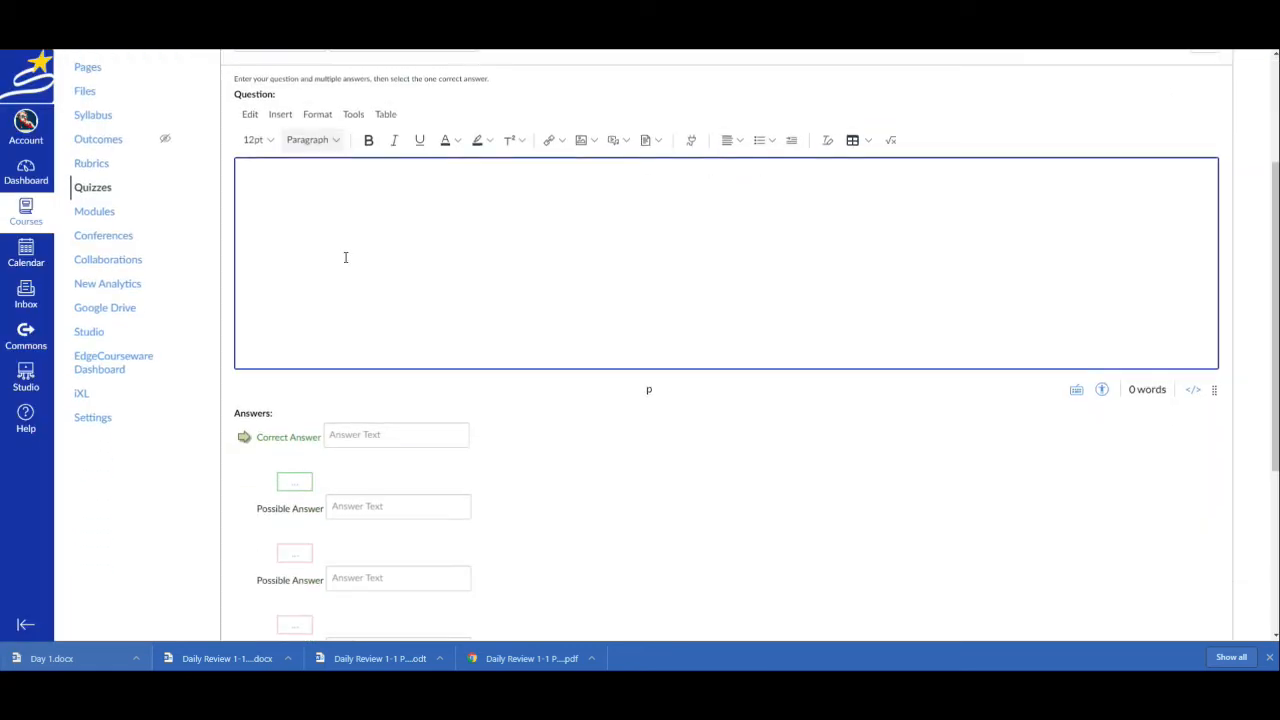
click(376, 434)
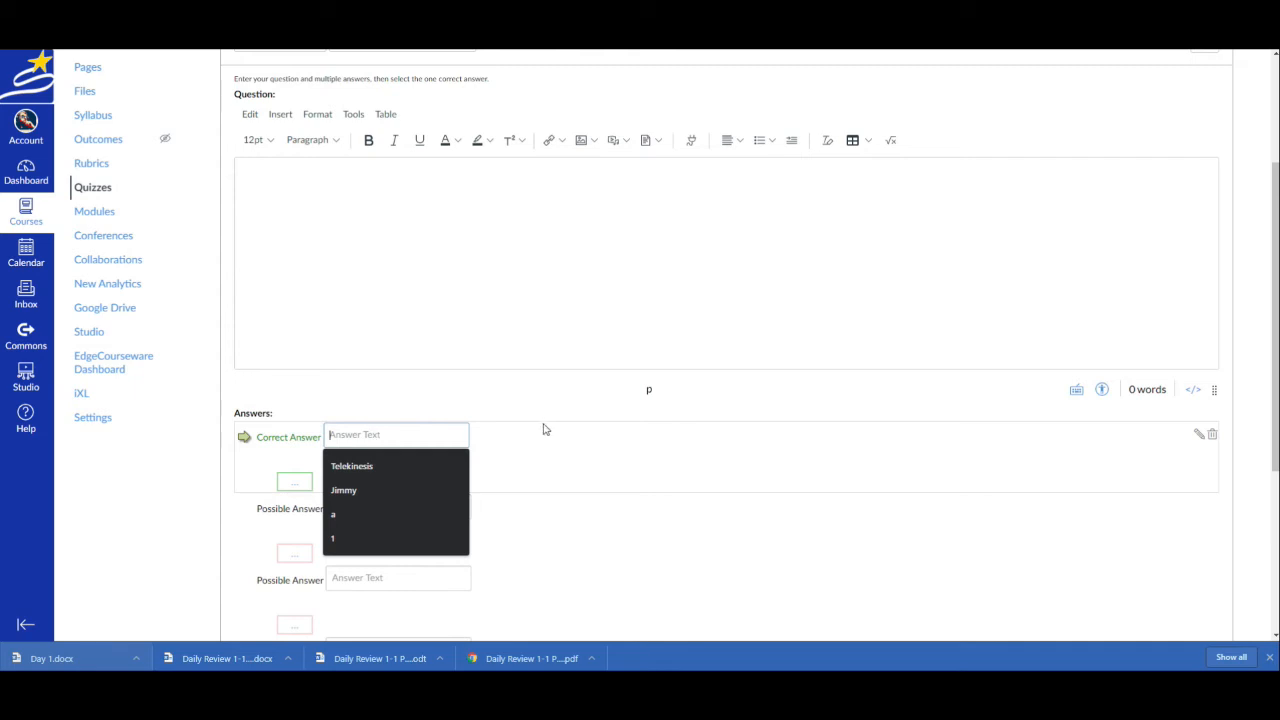
click(1200, 438)
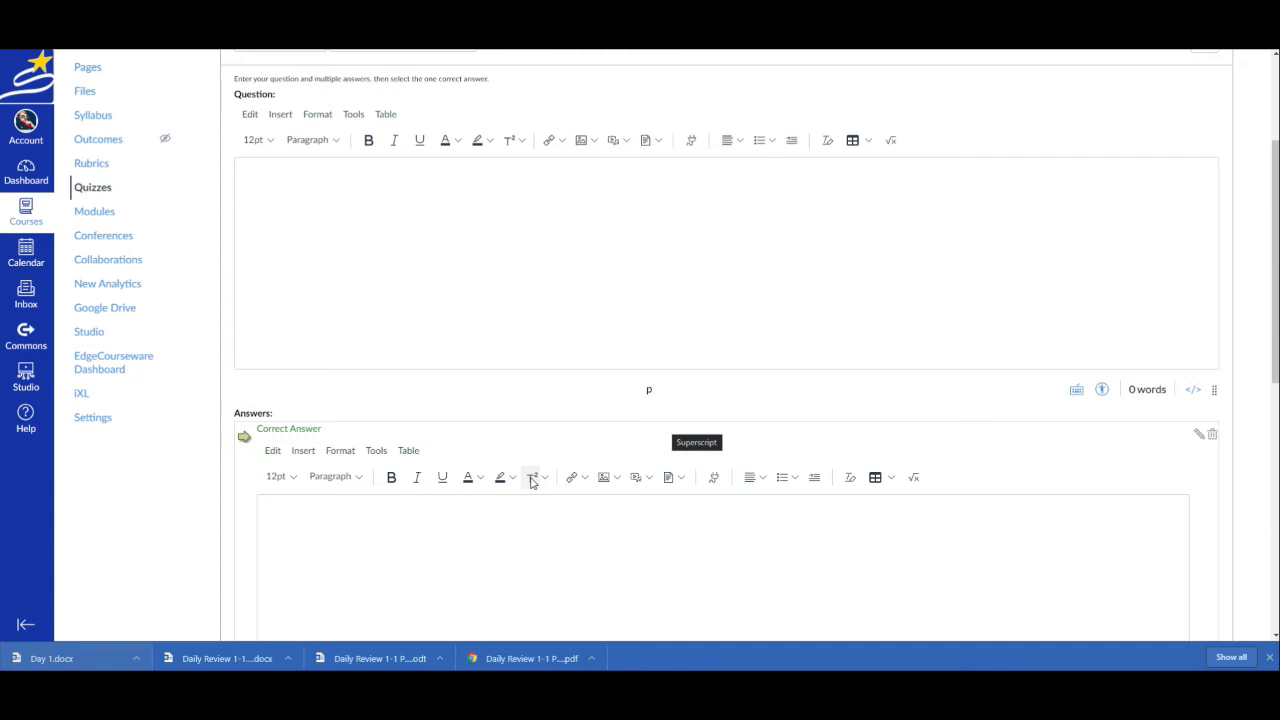
click(352, 521)
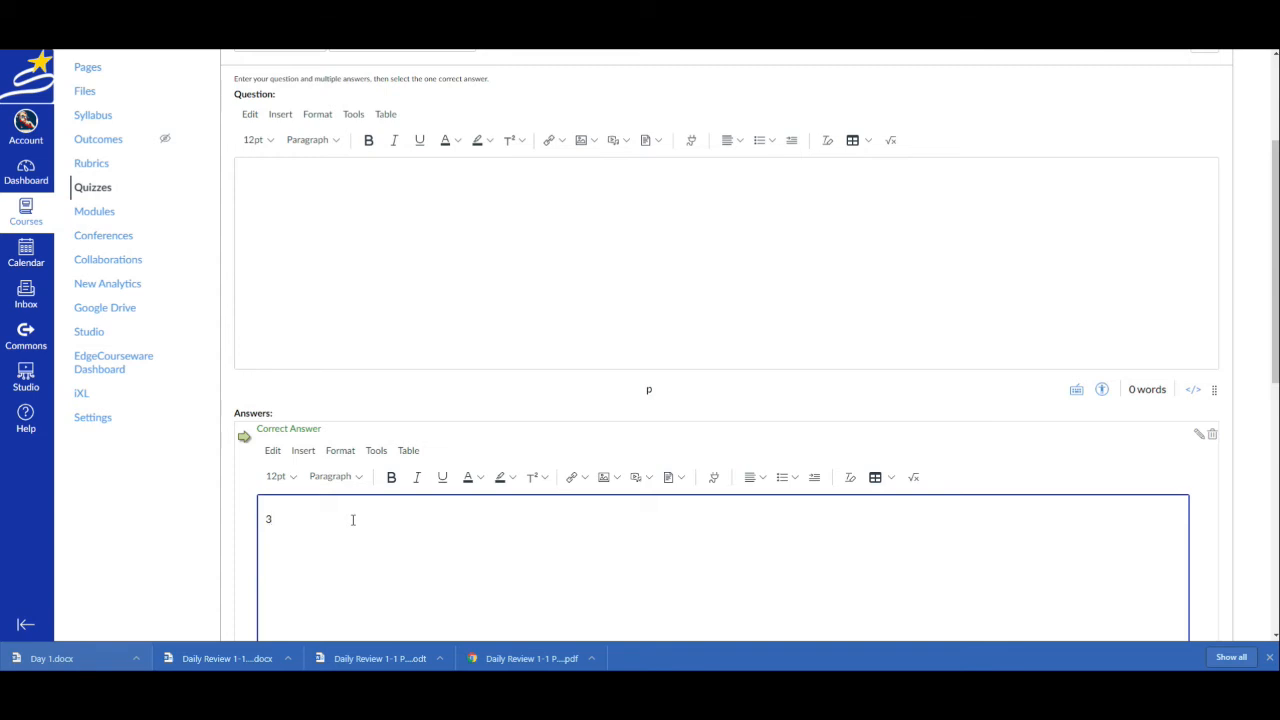
click(536, 478)
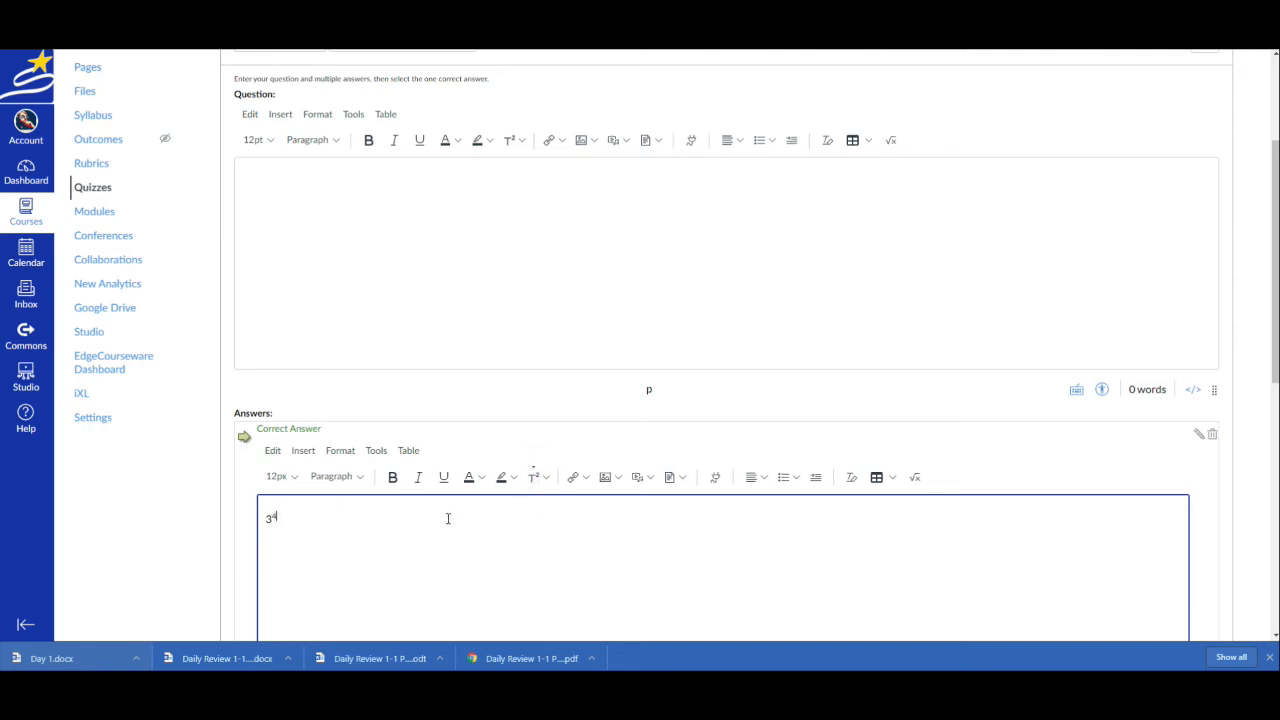
Apply subscript formatting at the superscript 4 in the correct answer and finish editing that answer
click(546, 484)
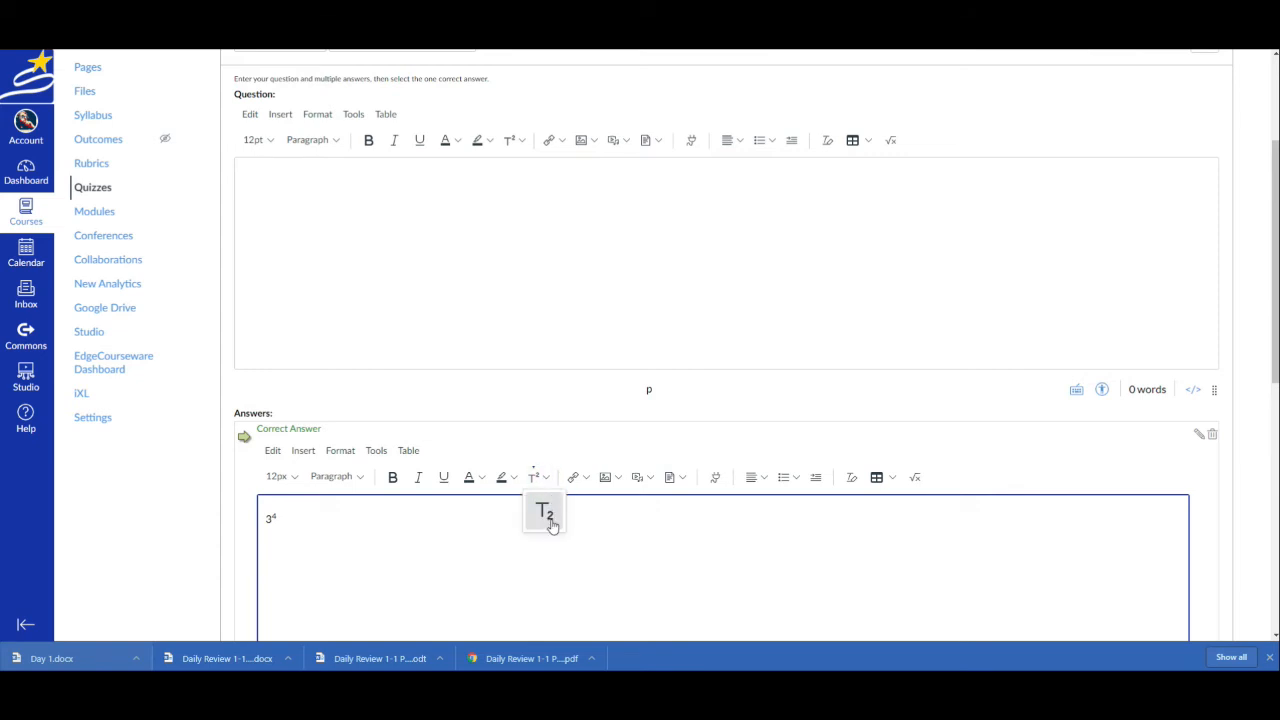
click(548, 516)
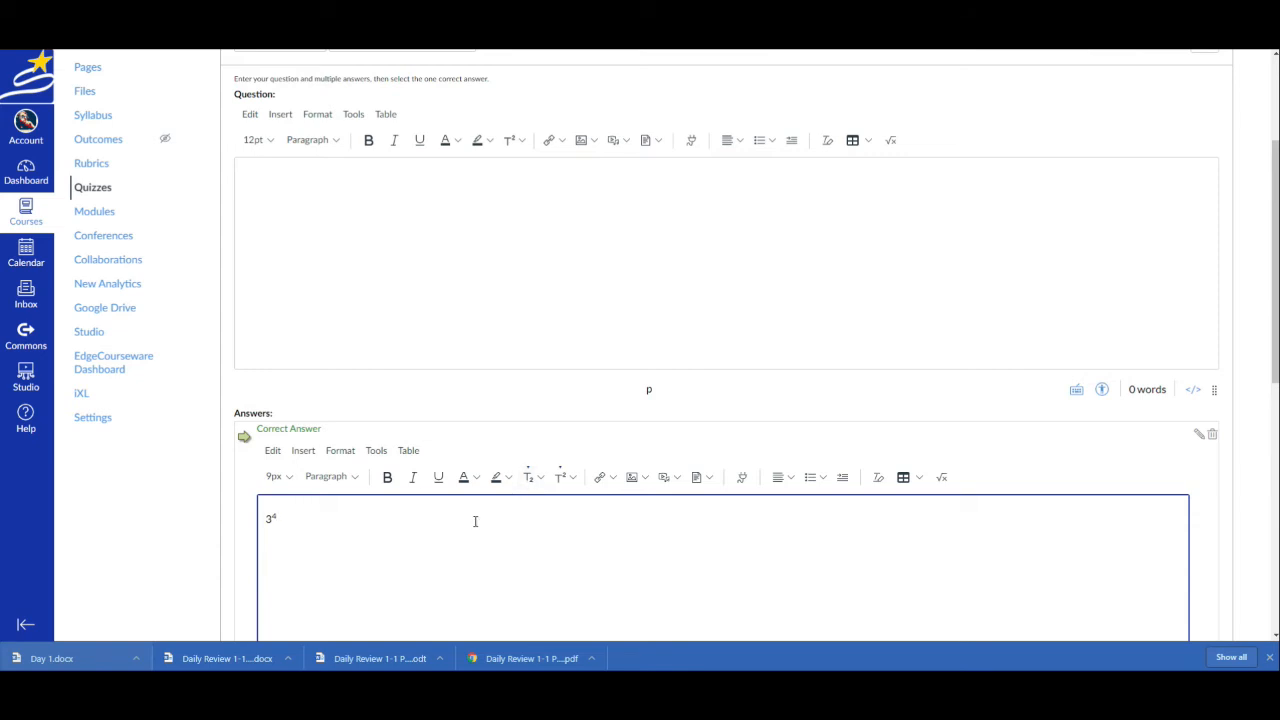
scroll(317, 533, down, 3)
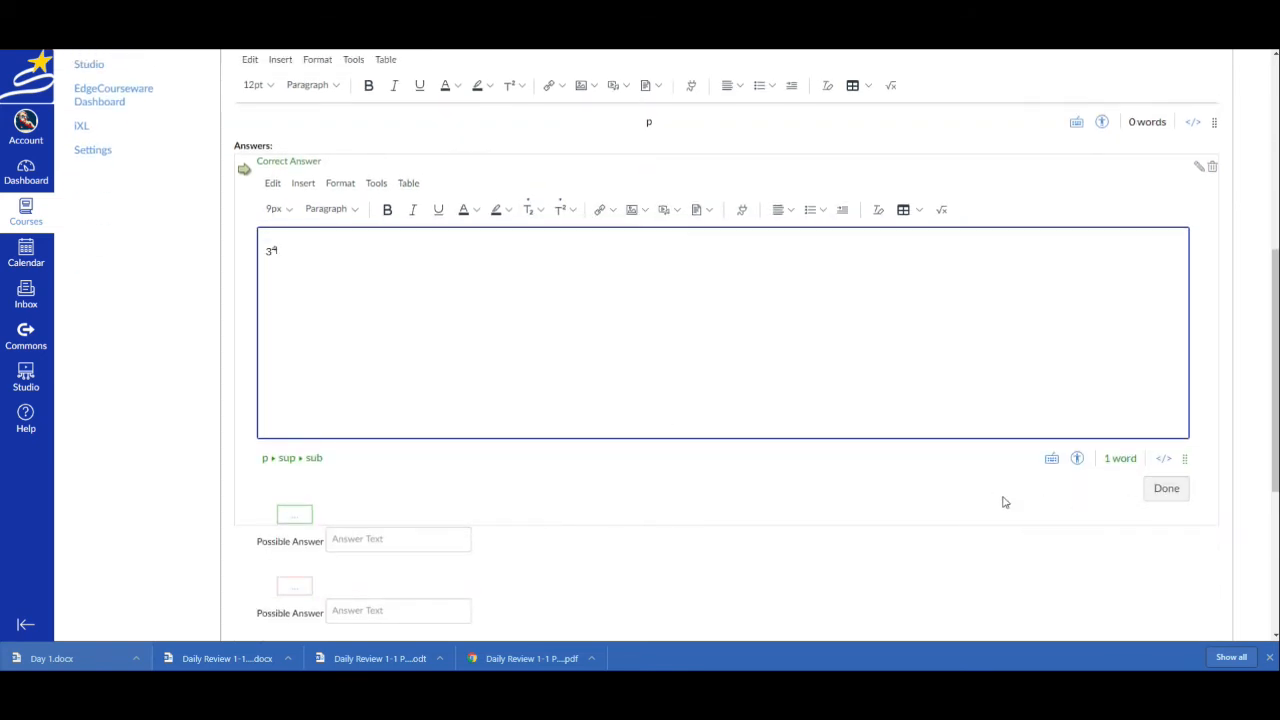
click(1163, 489)
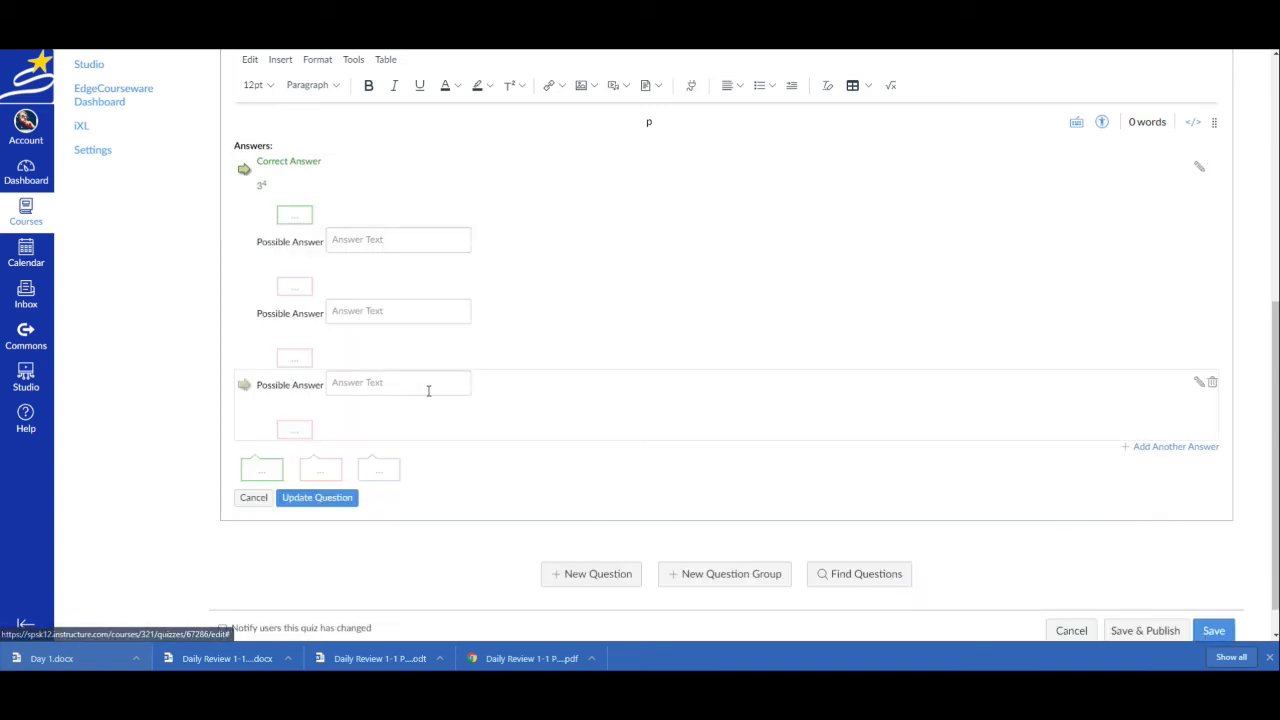
Fill the three remaining possible answers with a suggested first name, Telekinesis and 1, and save the question and quiz
click(355, 241)
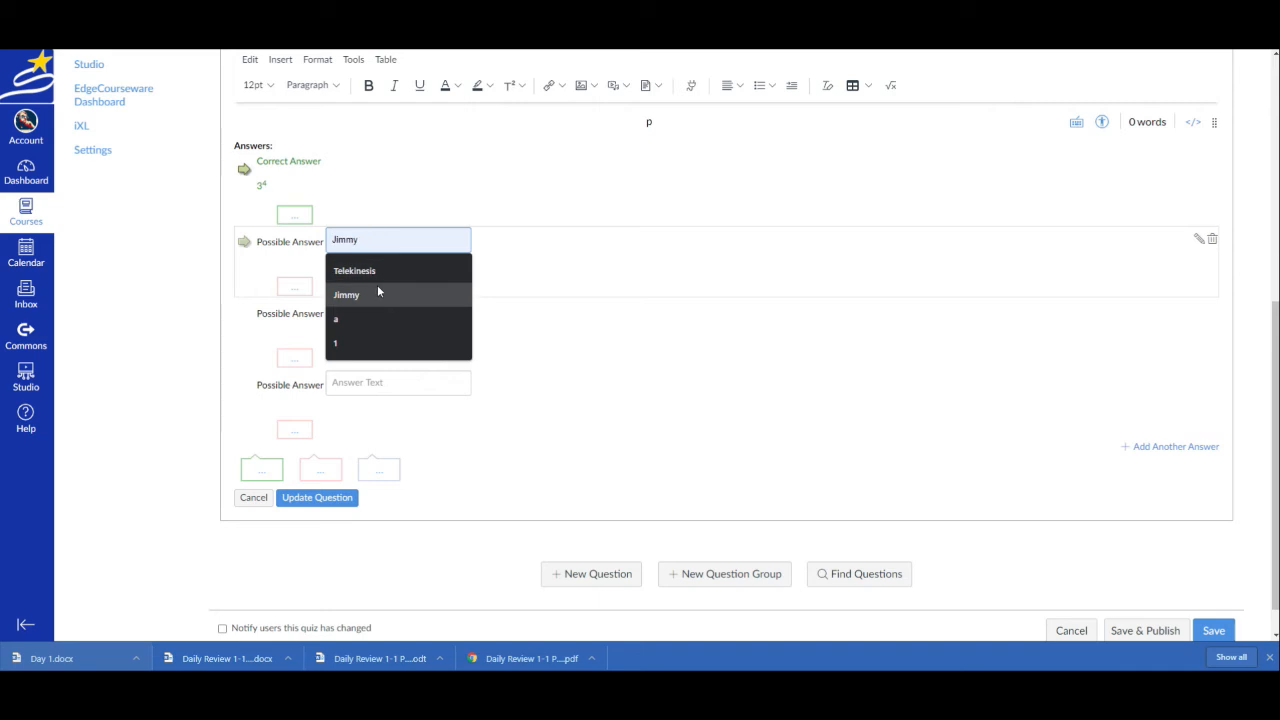
click(350, 293)
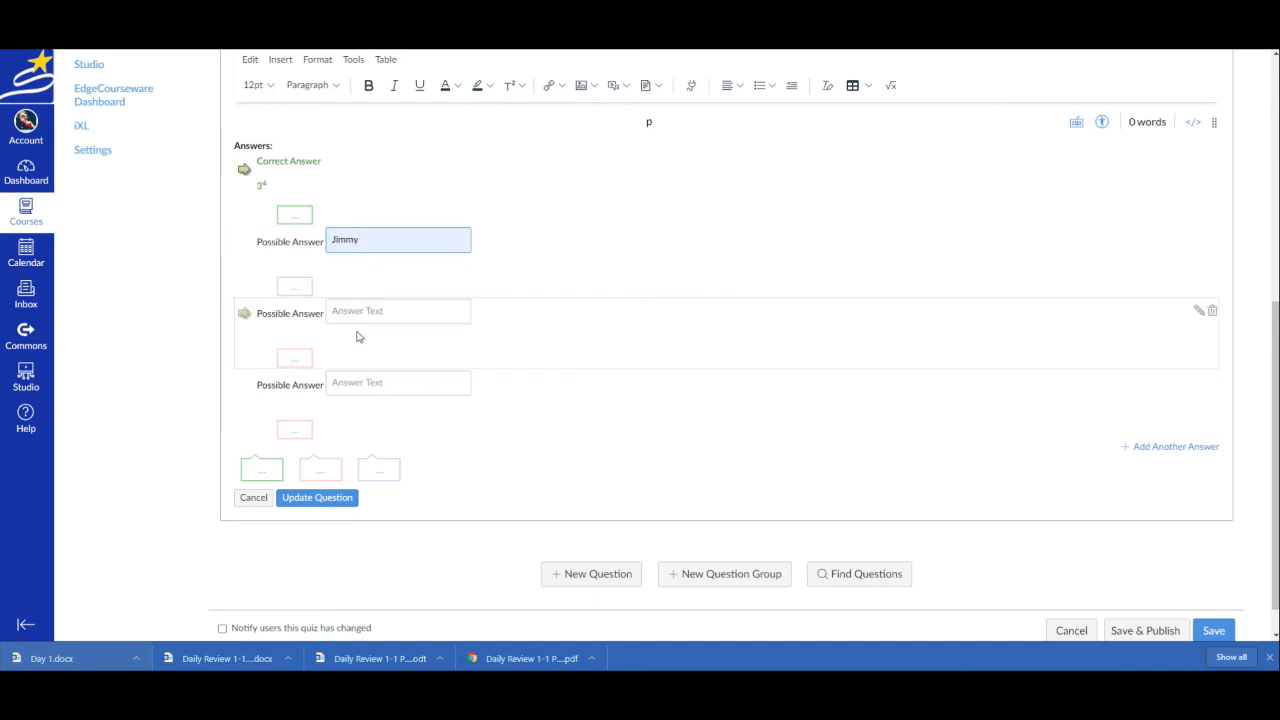
click(360, 313)
click(367, 340)
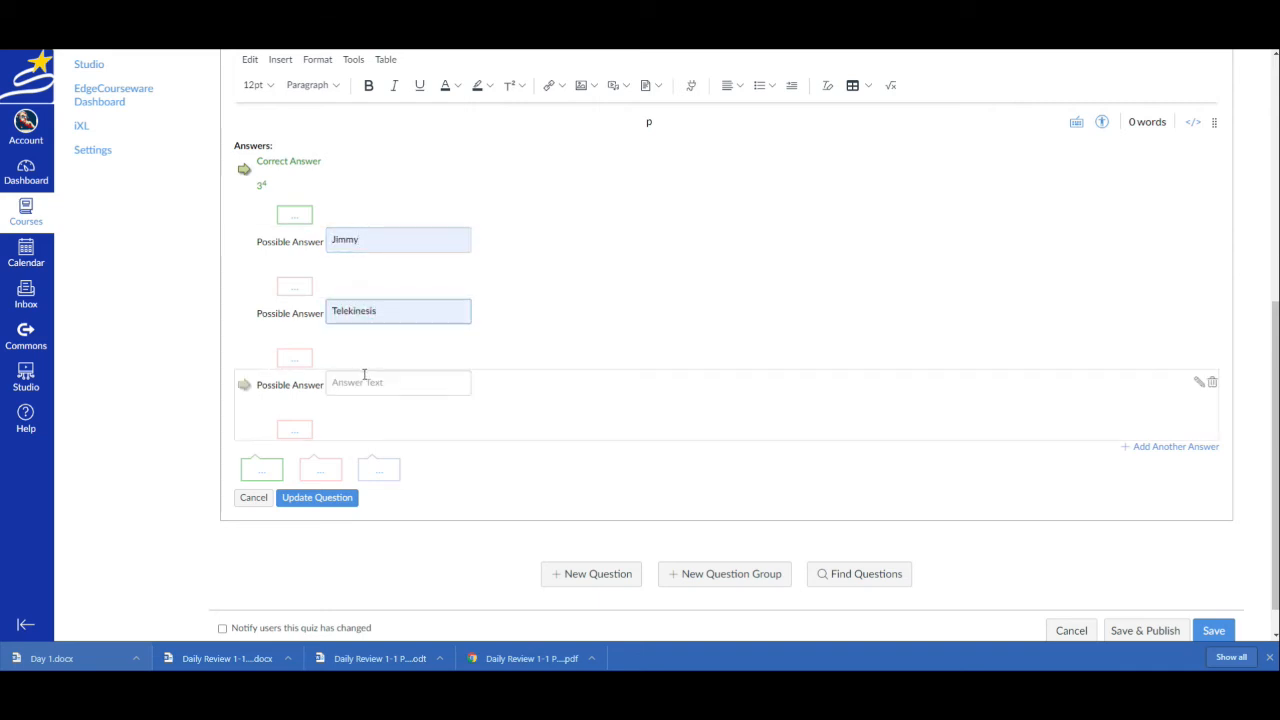
click(366, 384)
click(336, 486)
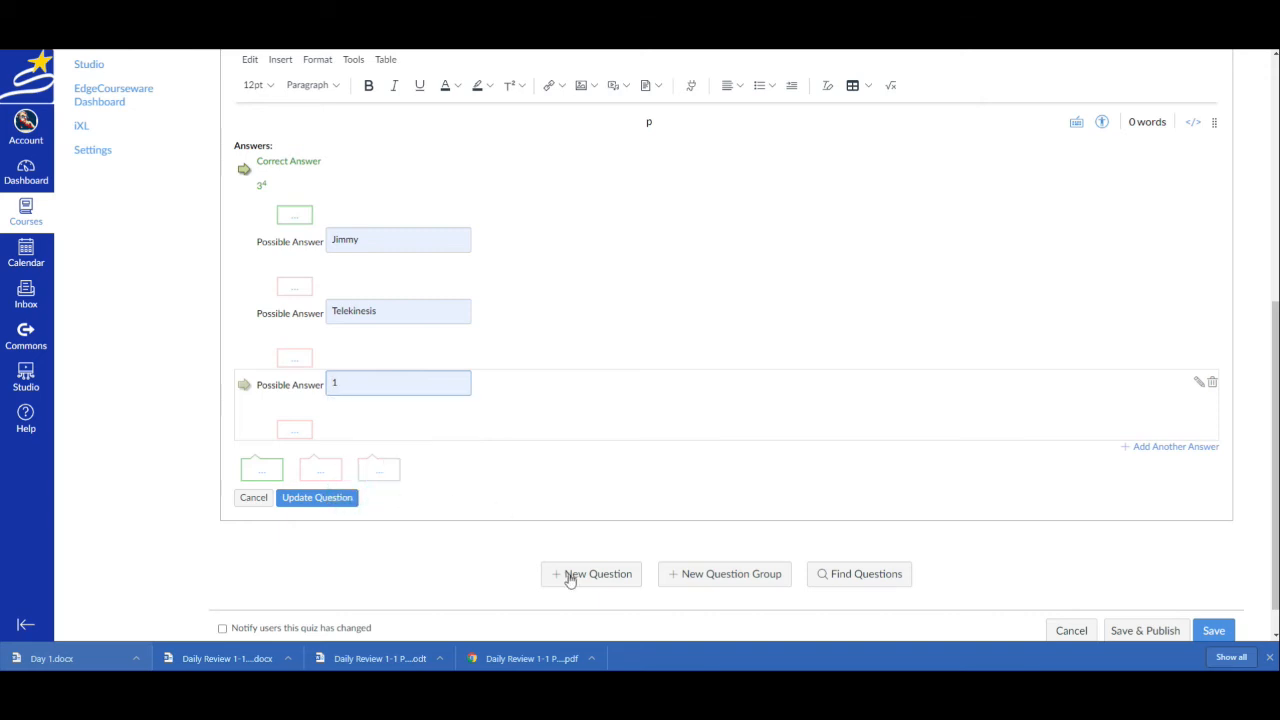
click(343, 503)
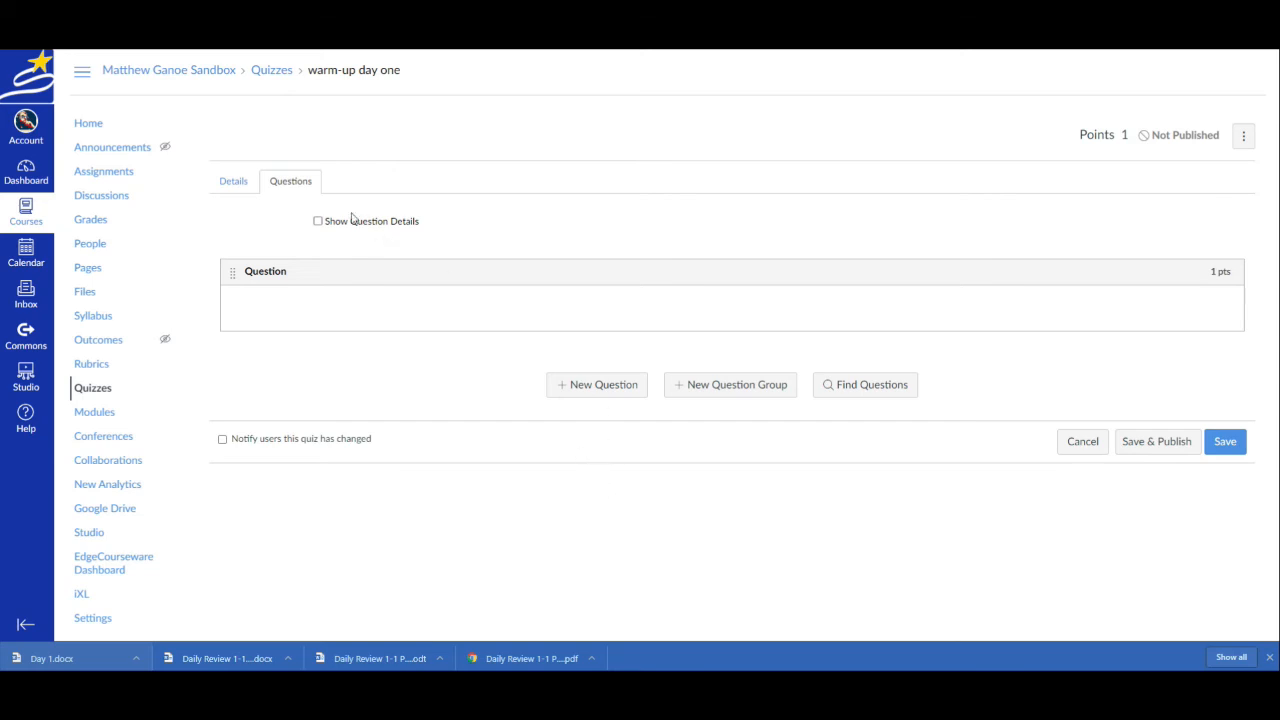
click(1222, 447)
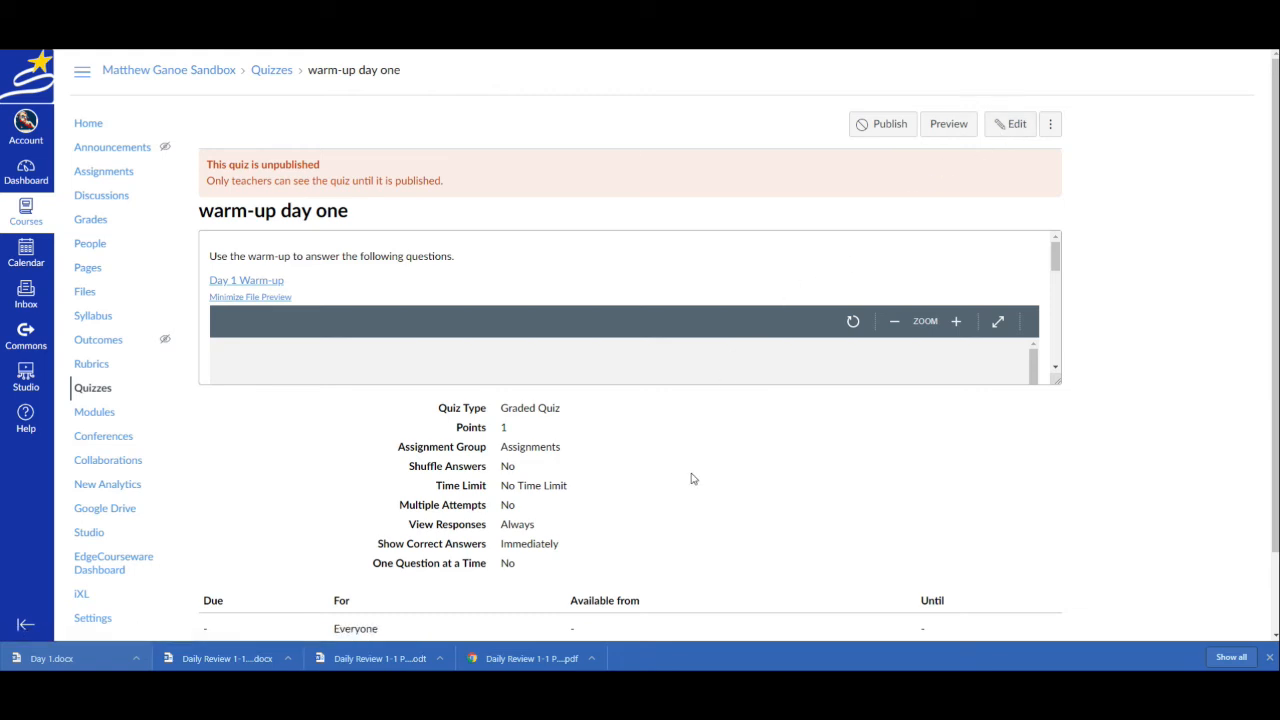
Reopen the quiz for editing and check its type and assignment group choices, keeping Graded Quiz and Assignments
click(1010, 124)
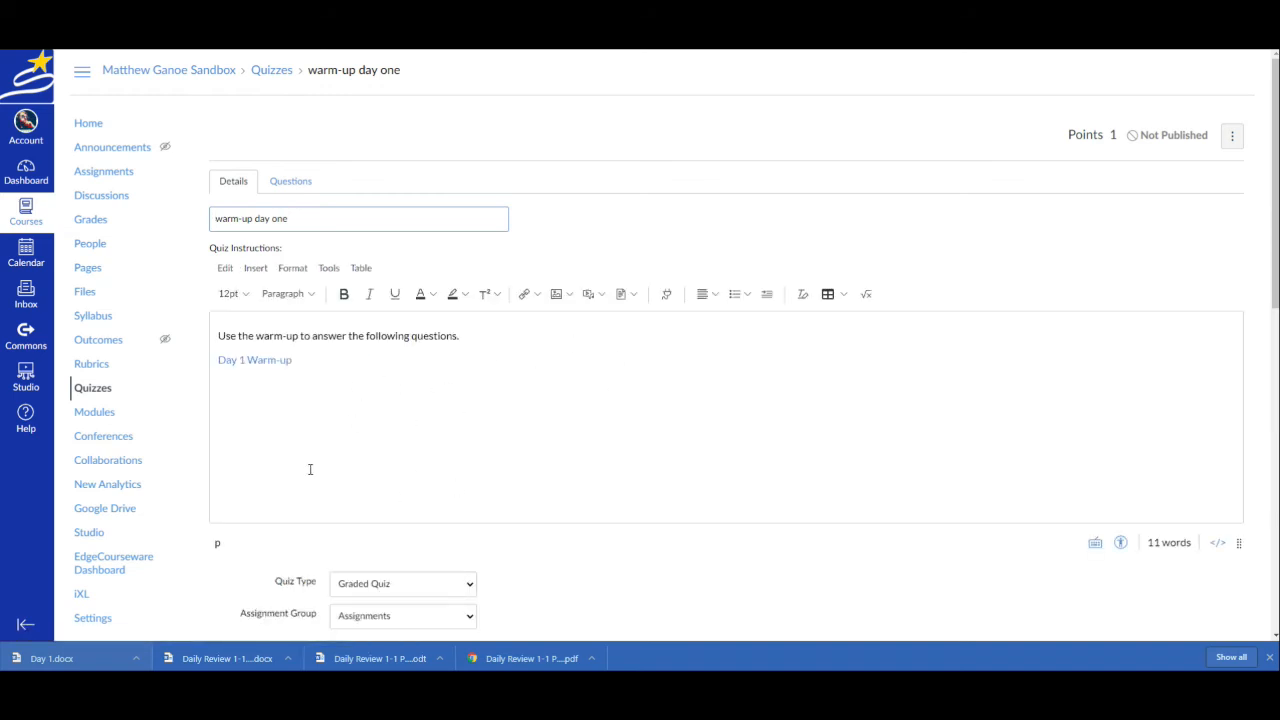
scroll(362, 446, down, 2)
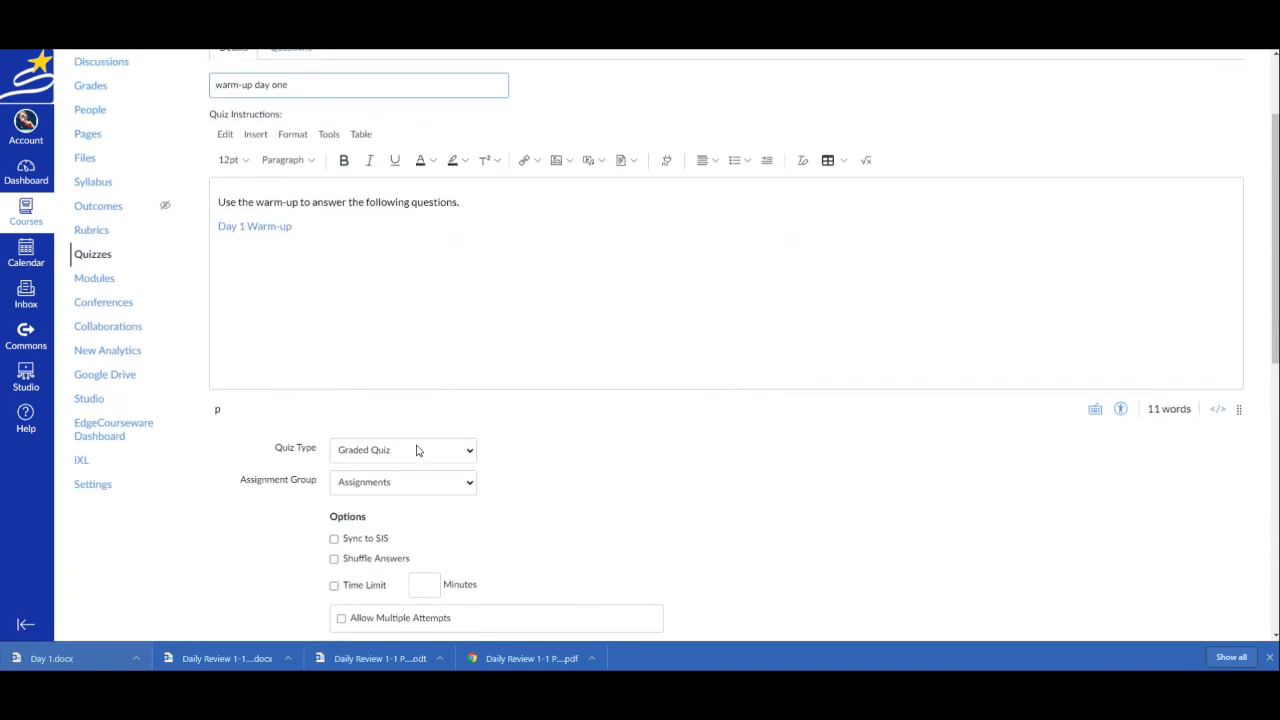
click(459, 487)
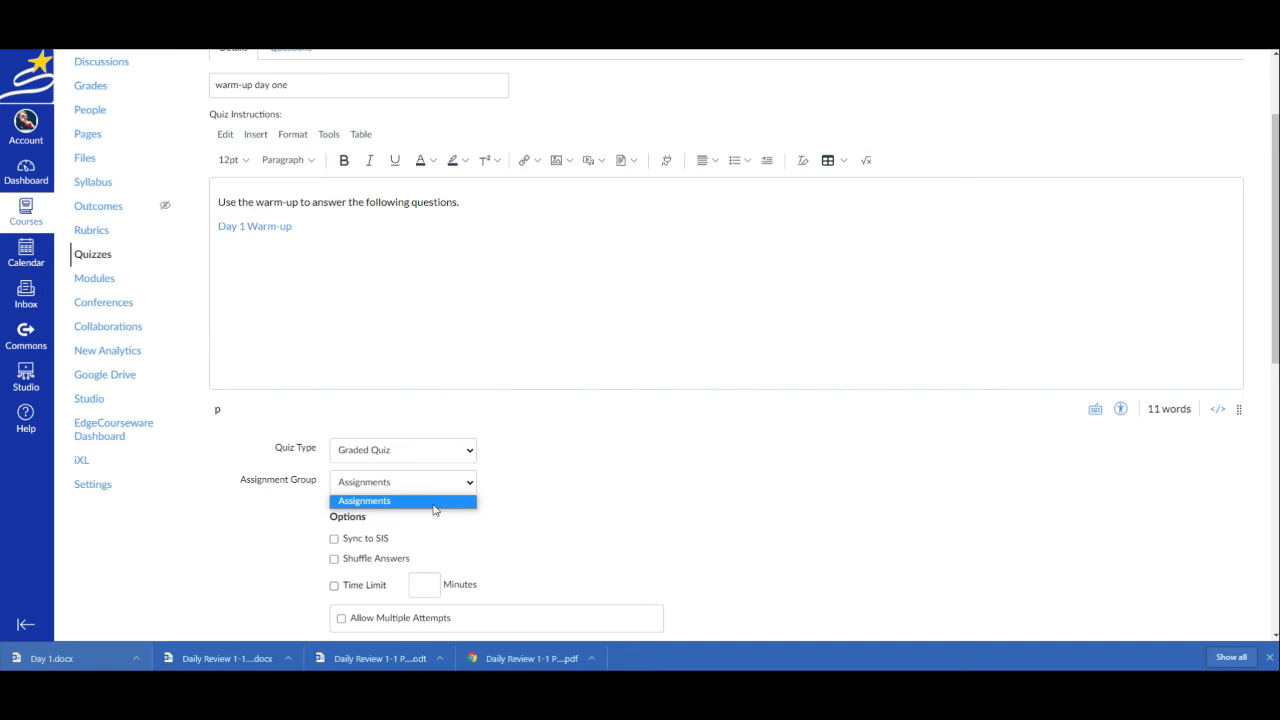
click(434, 501)
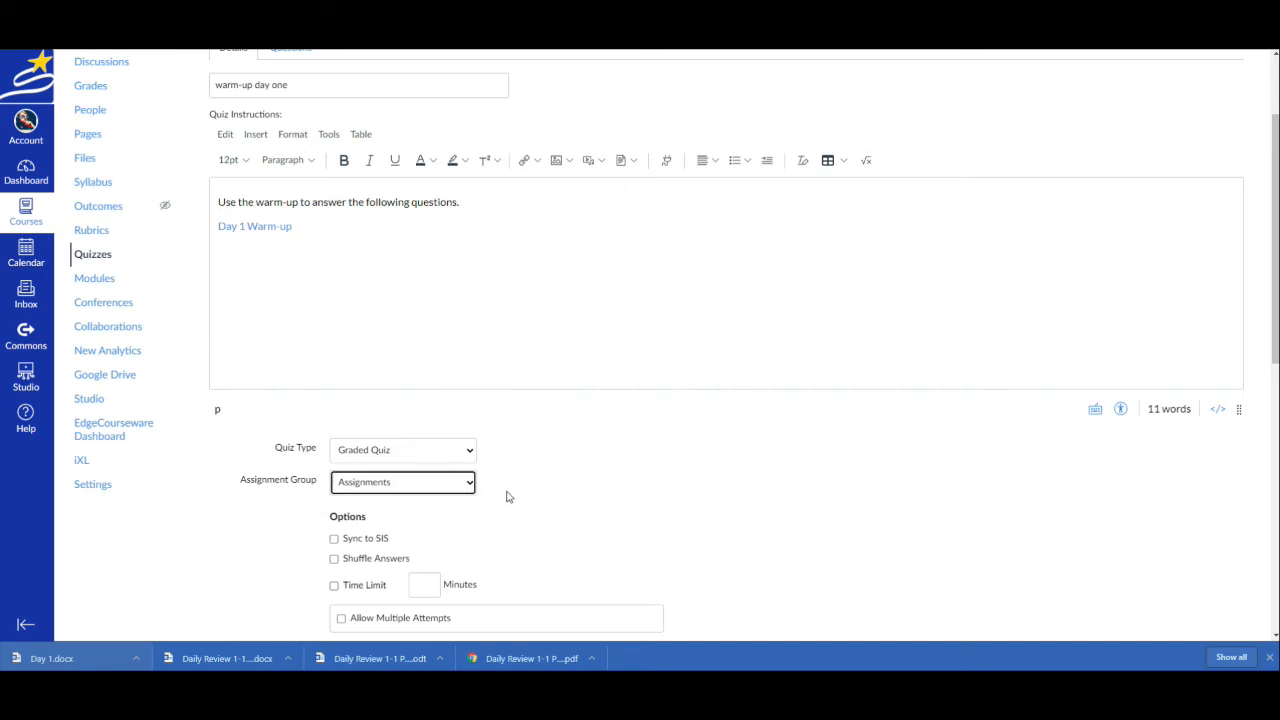
scroll(508, 494, down, 1)
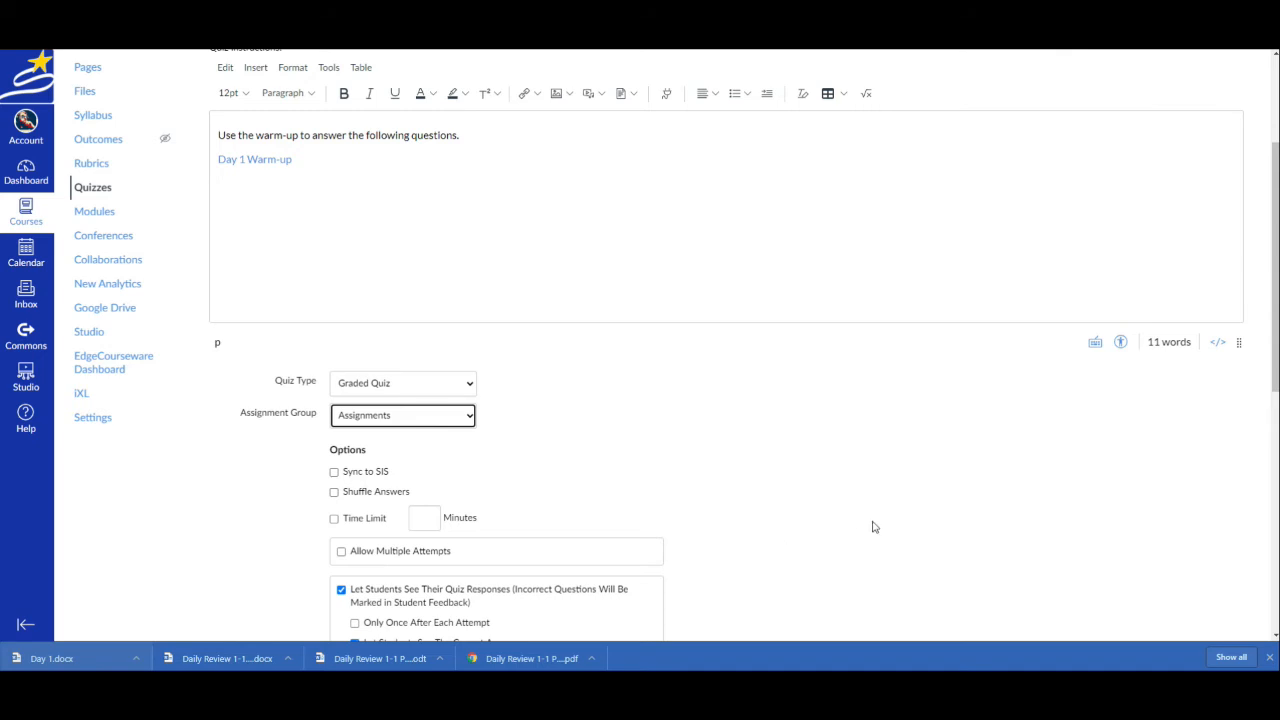
click(470, 385)
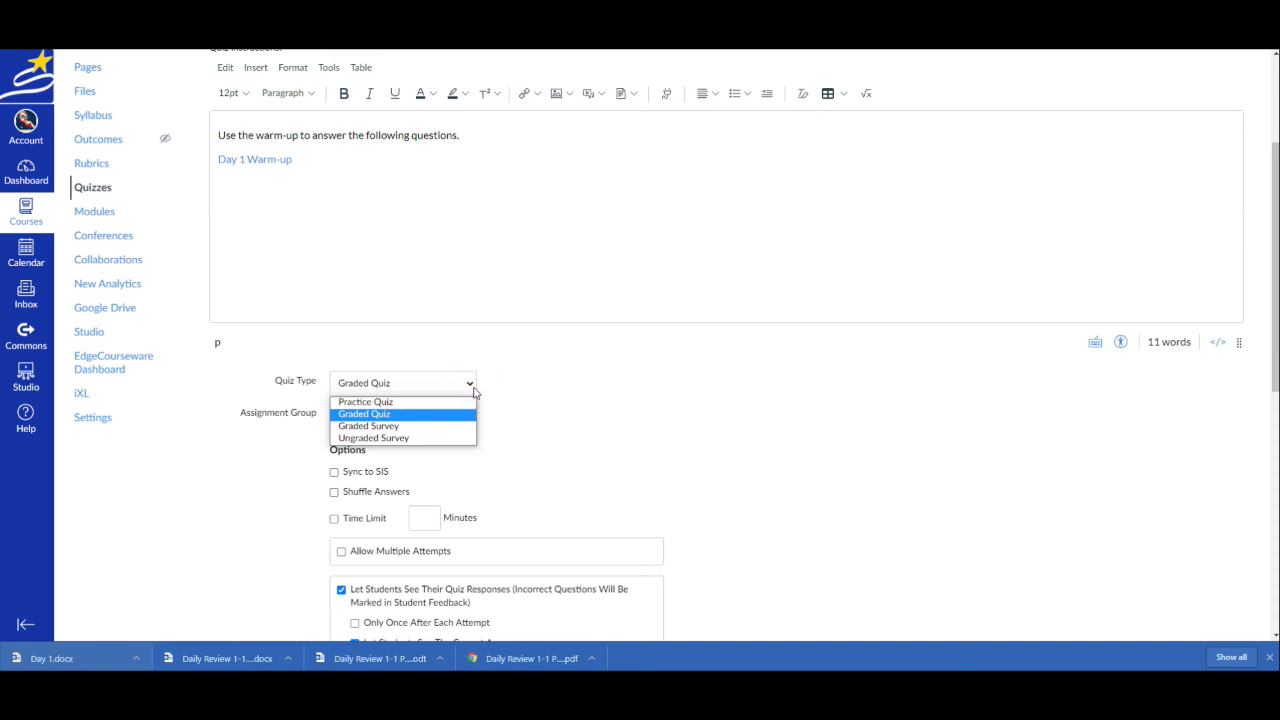
click(472, 386)
click(470, 415)
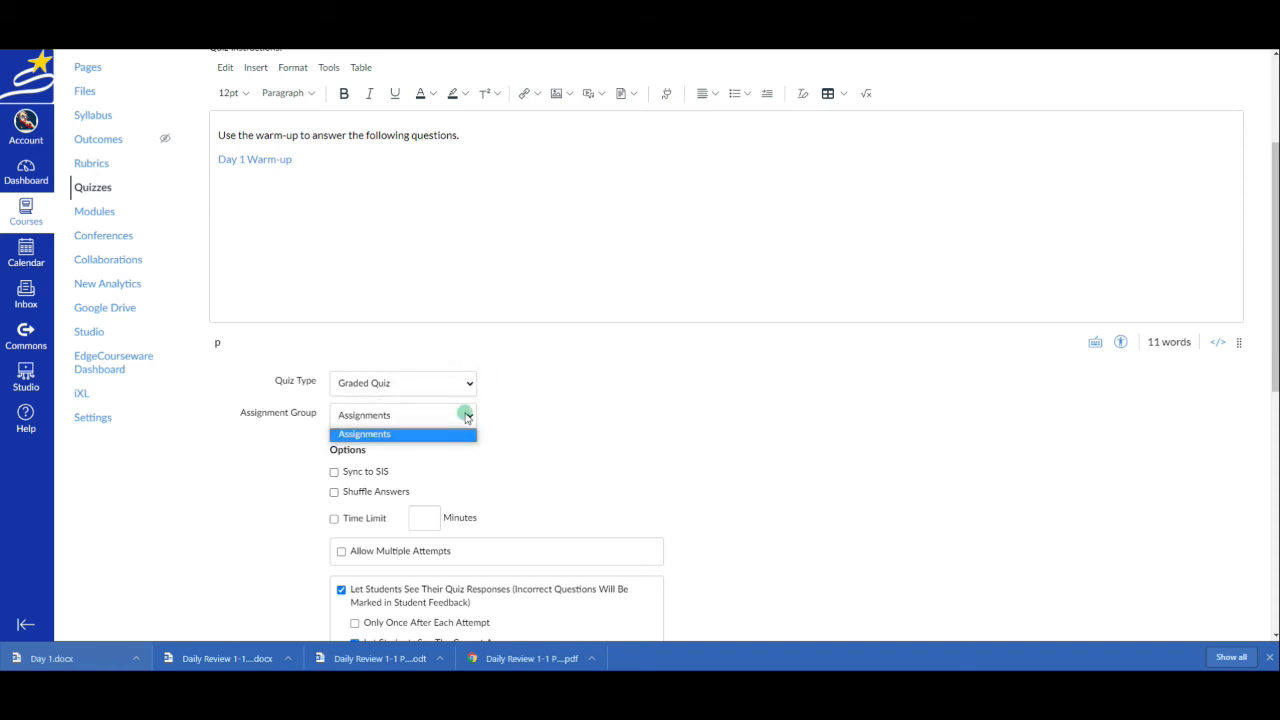
click(592, 454)
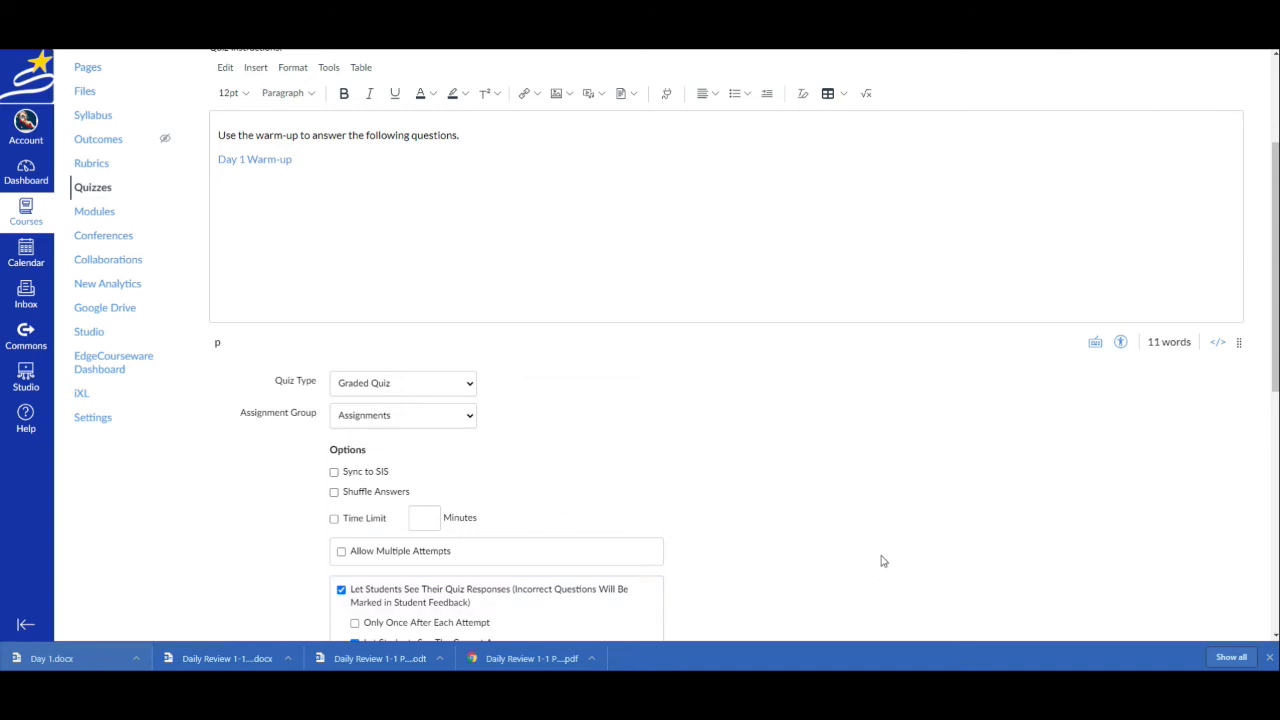
Enable Sync to SIS and Shuffle Answers in the quiz options
scroll(500, 460, down, 1)
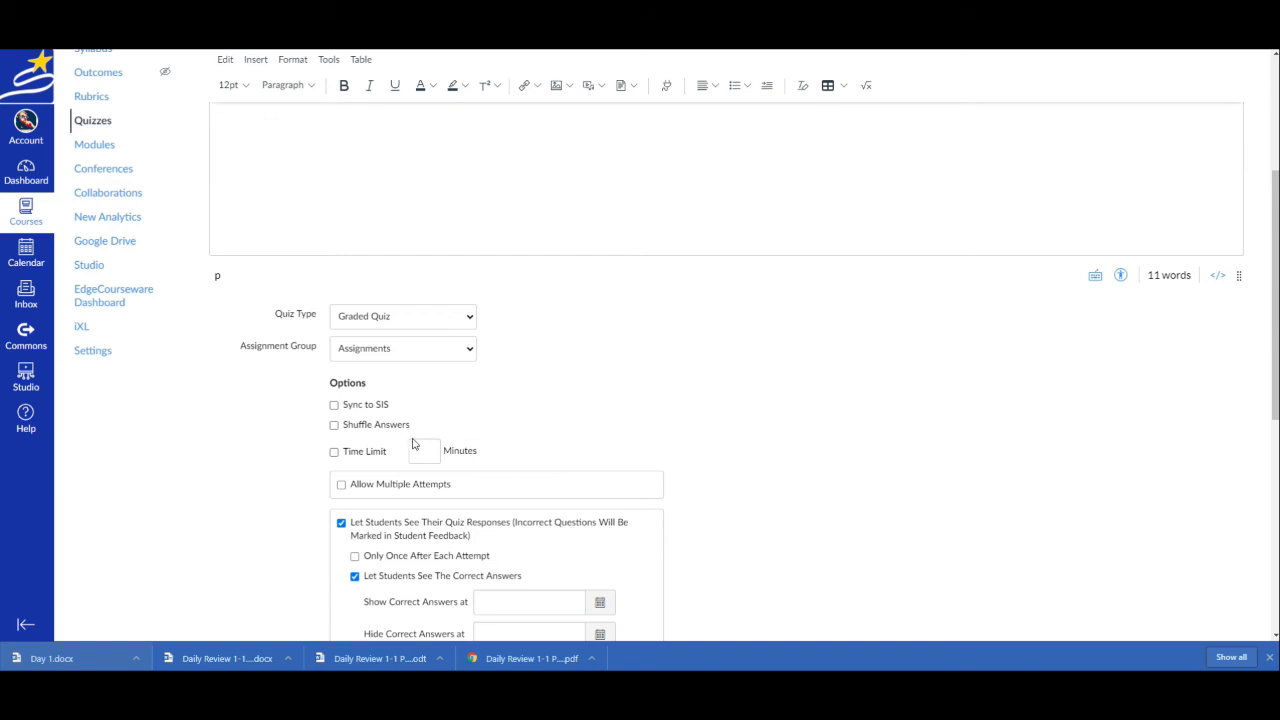
click(334, 405)
scroll(509, 403, down, 1)
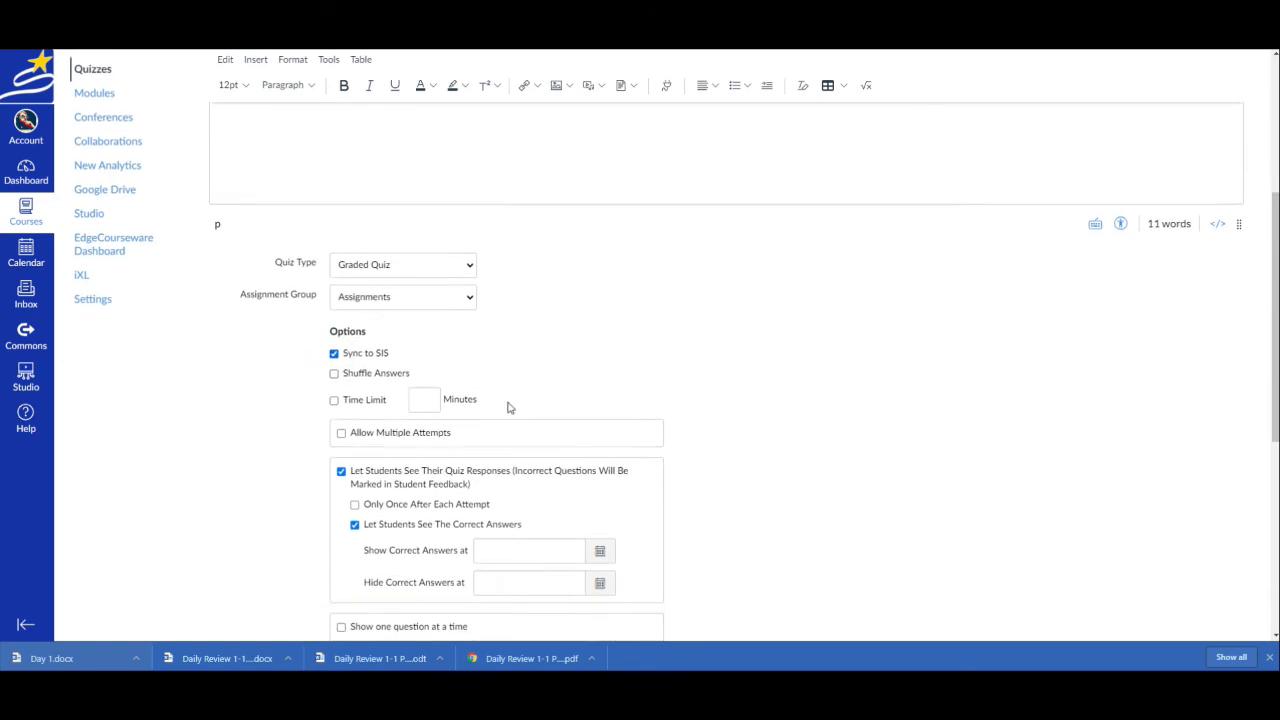
click(335, 358)
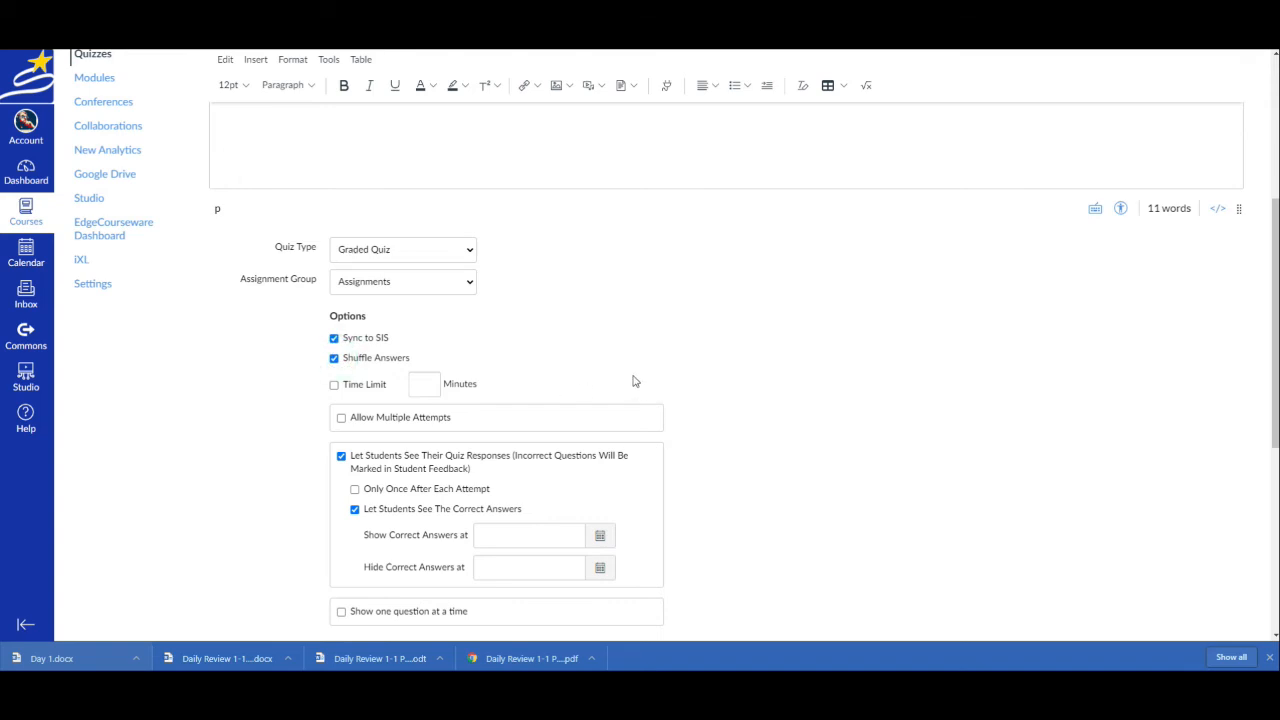
Set the quiz's due date for Everyone to Sep 18 at 11:59pm
scroll(640, 382, down, 2)
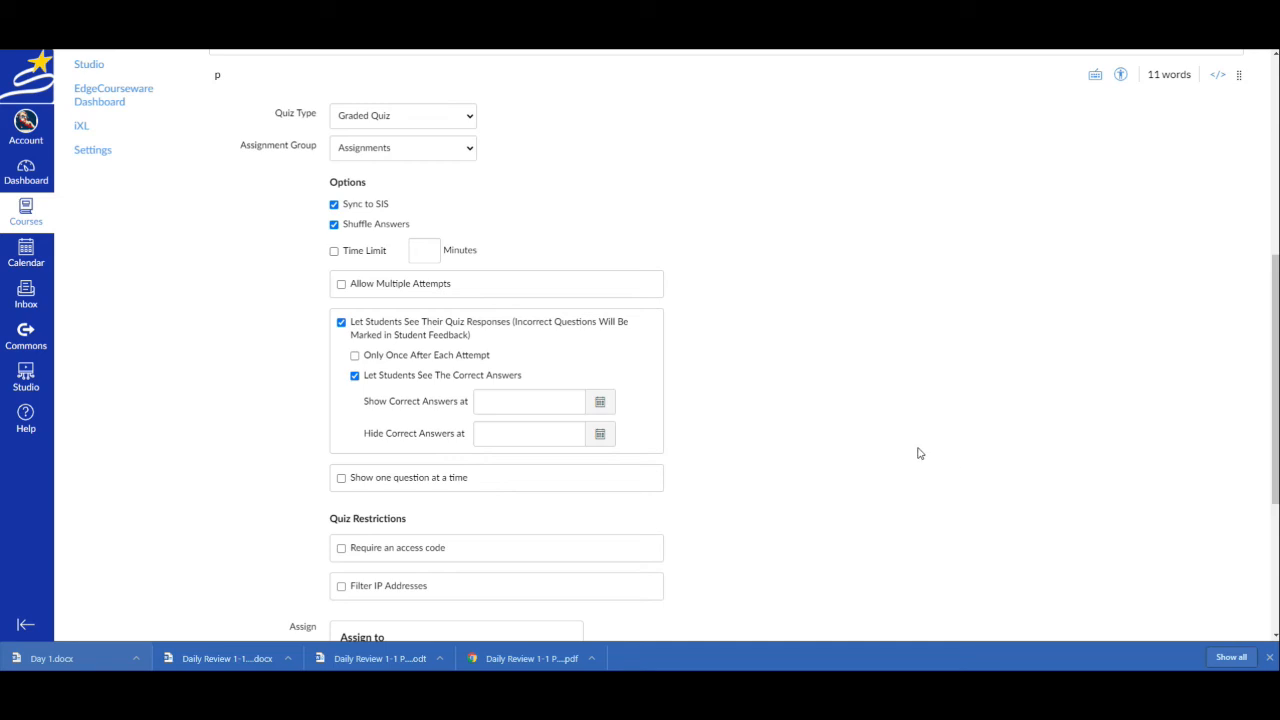
scroll(918, 451, down, 1)
scroll(918, 453, down, 1)
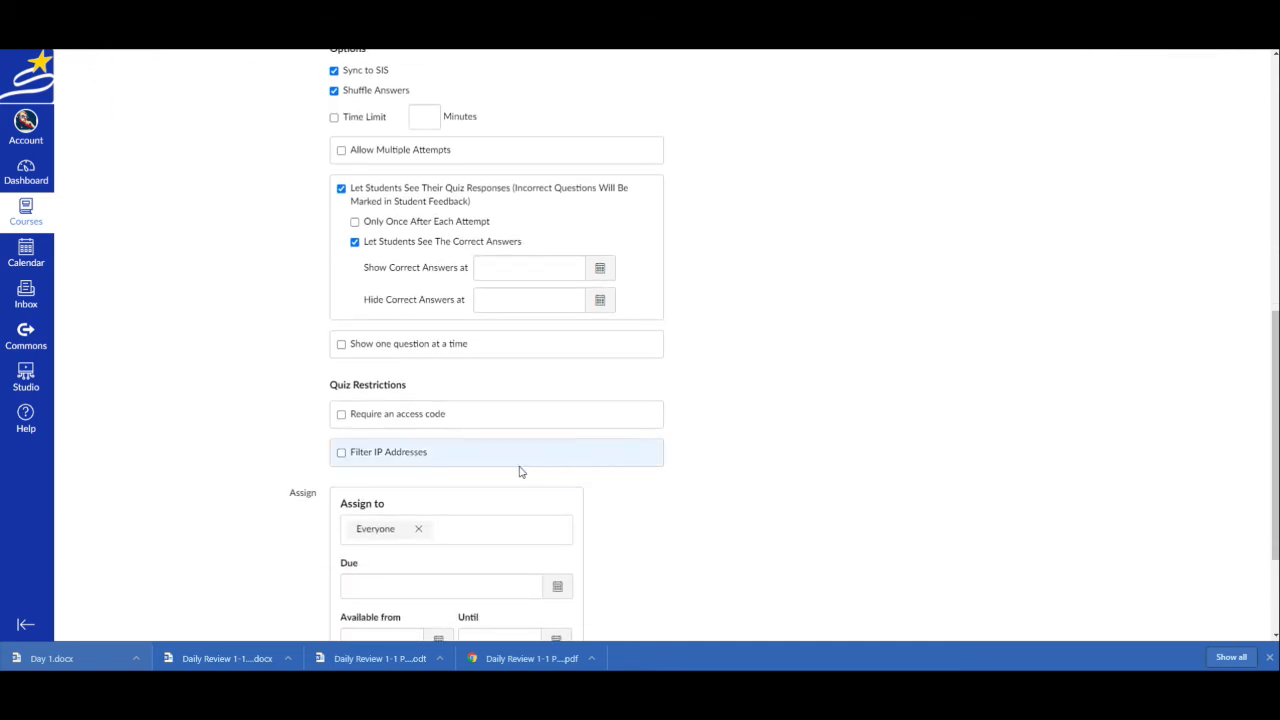
scroll(694, 477, down, 2)
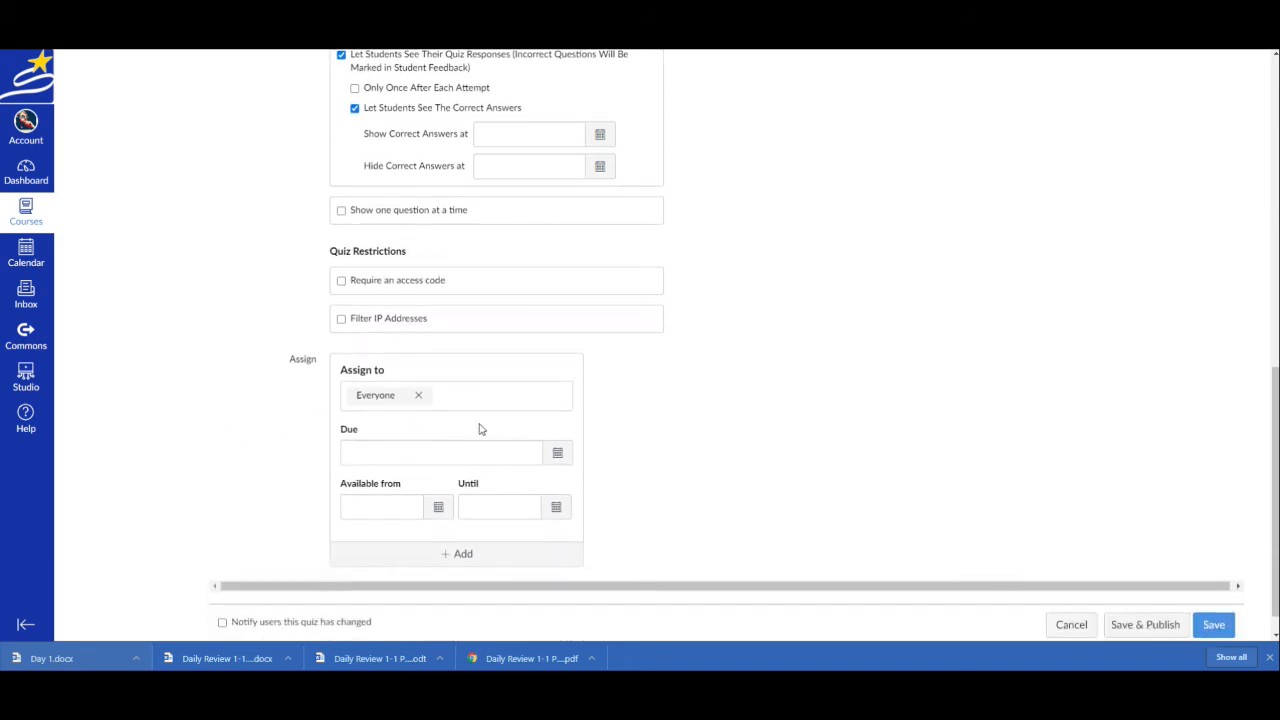
click(558, 453)
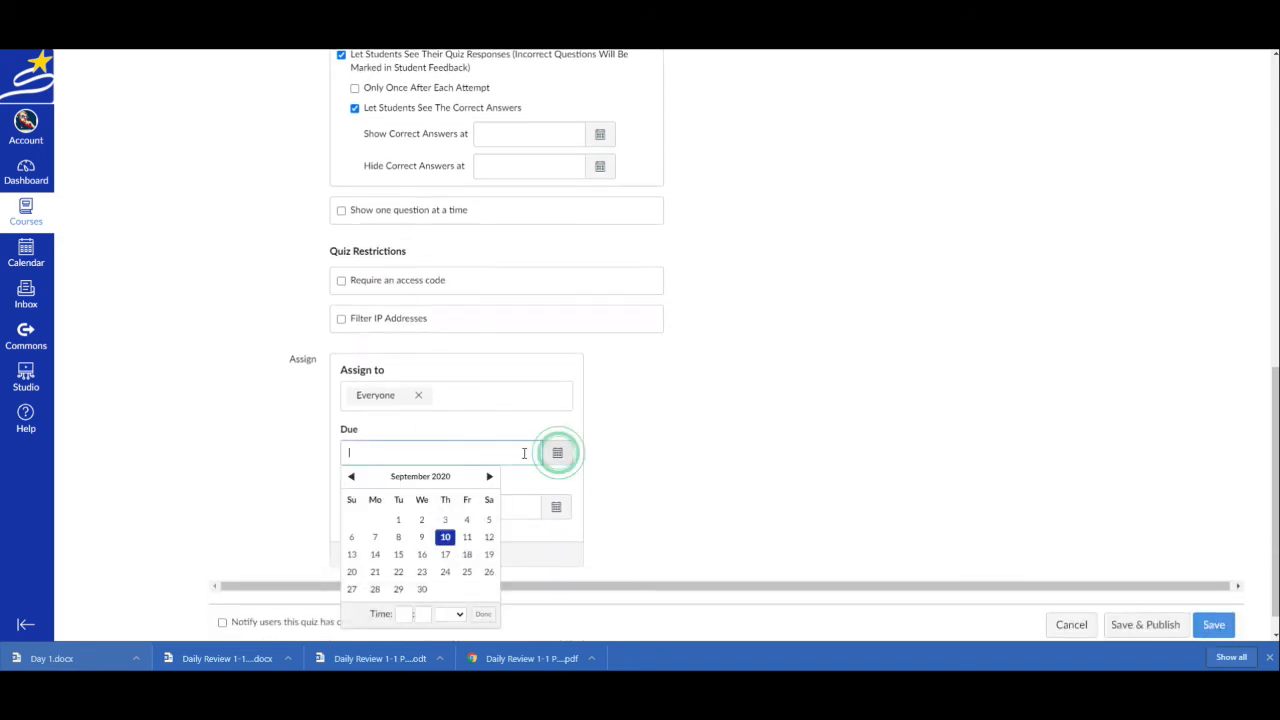
click(466, 537)
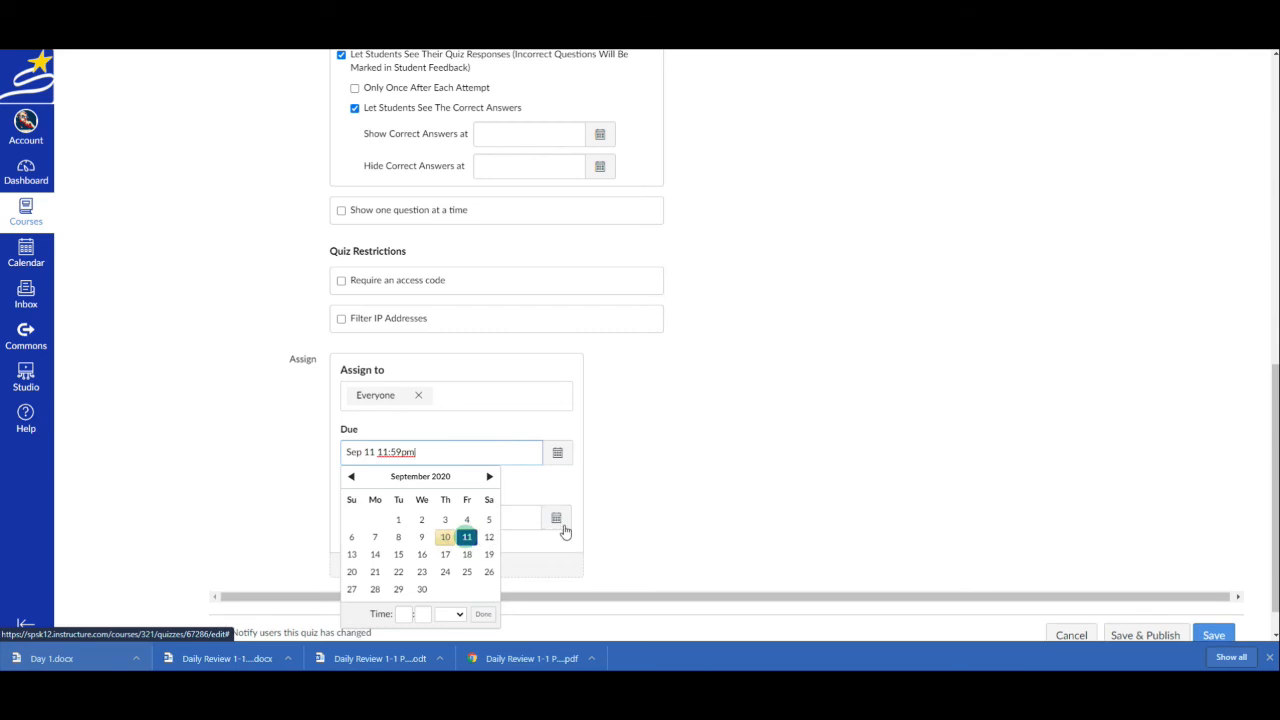
click(464, 561)
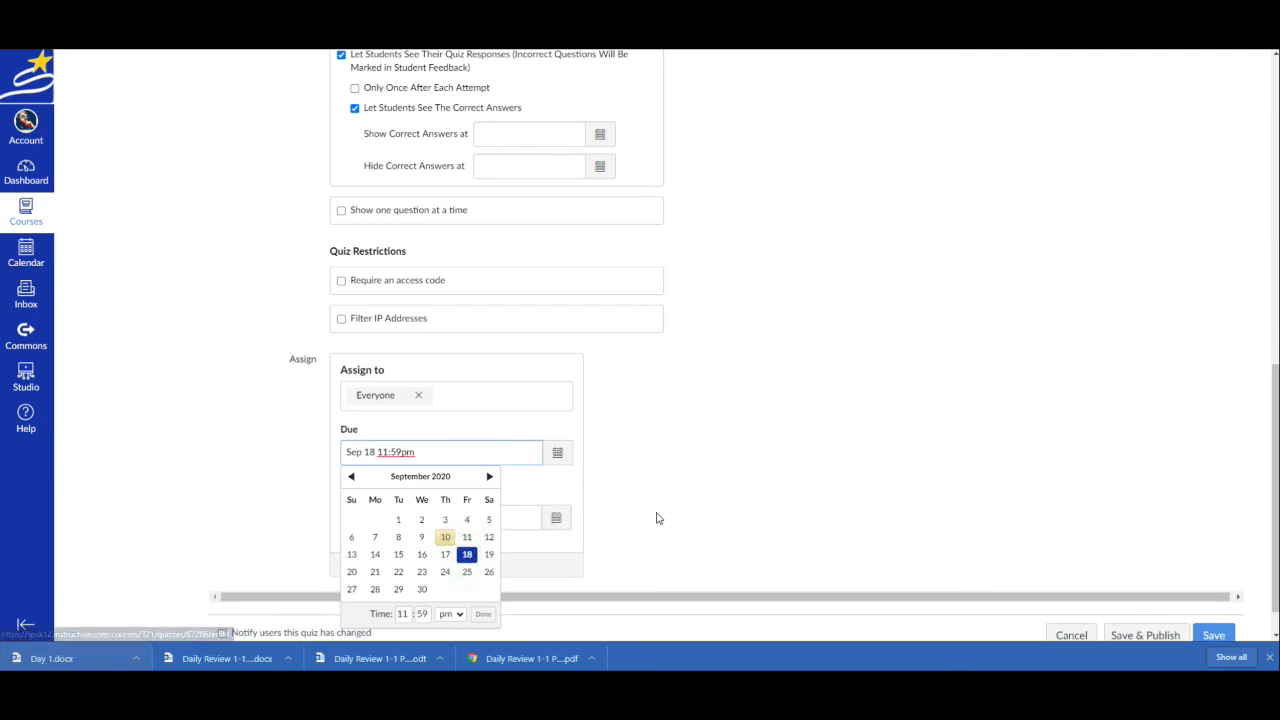
click(654, 514)
Make the quiz available from Sep 14 at 12am until Sep 18 at 11:59pm
click(438, 518)
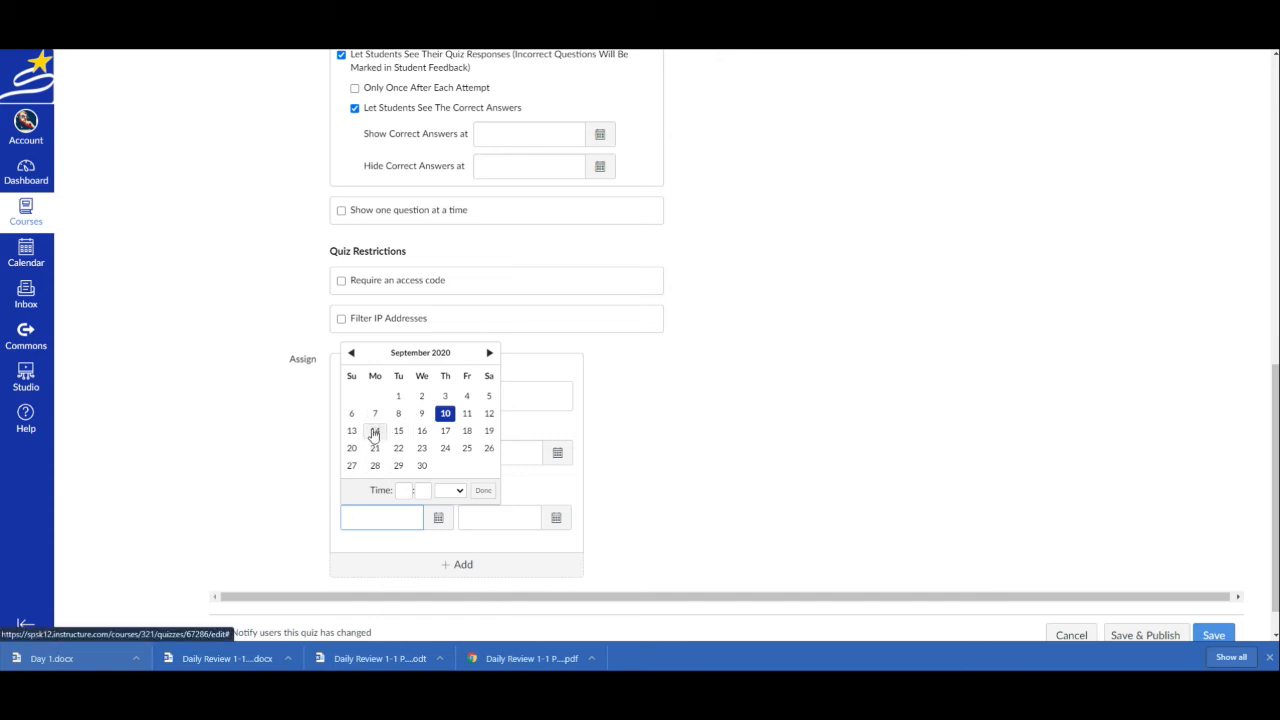
click(374, 431)
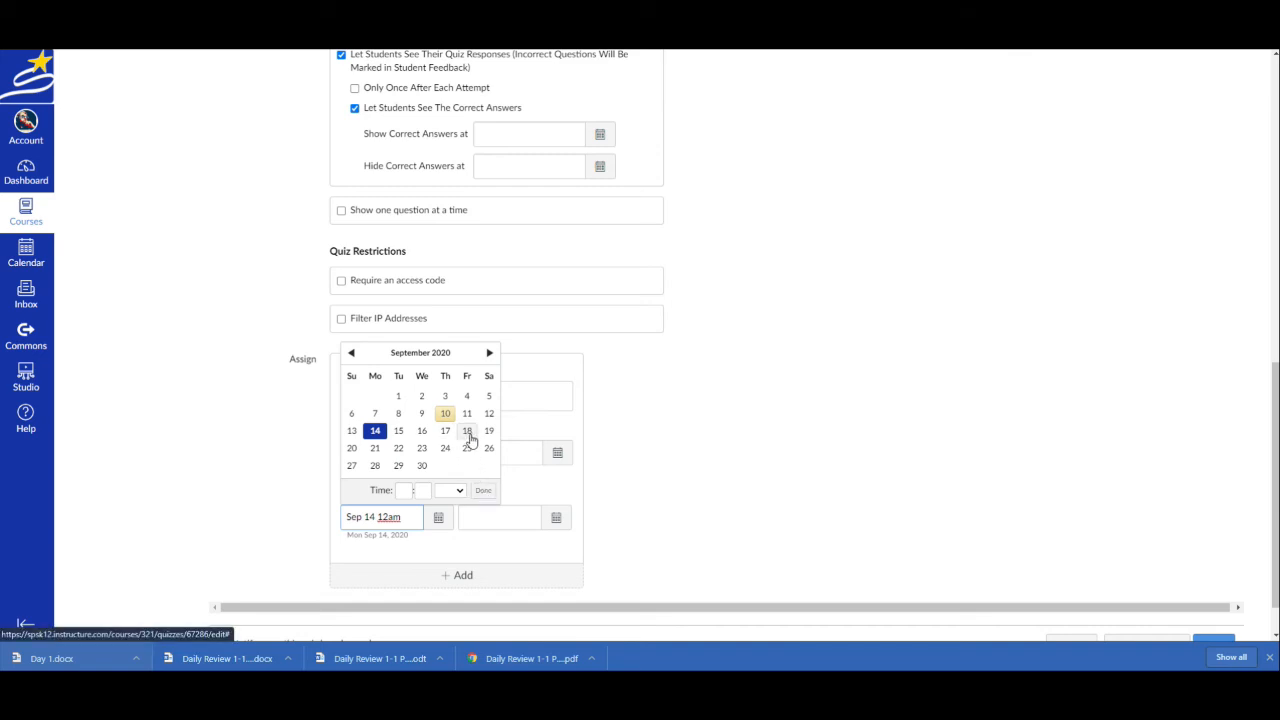
click(375, 431)
click(556, 517)
click(585, 431)
click(711, 500)
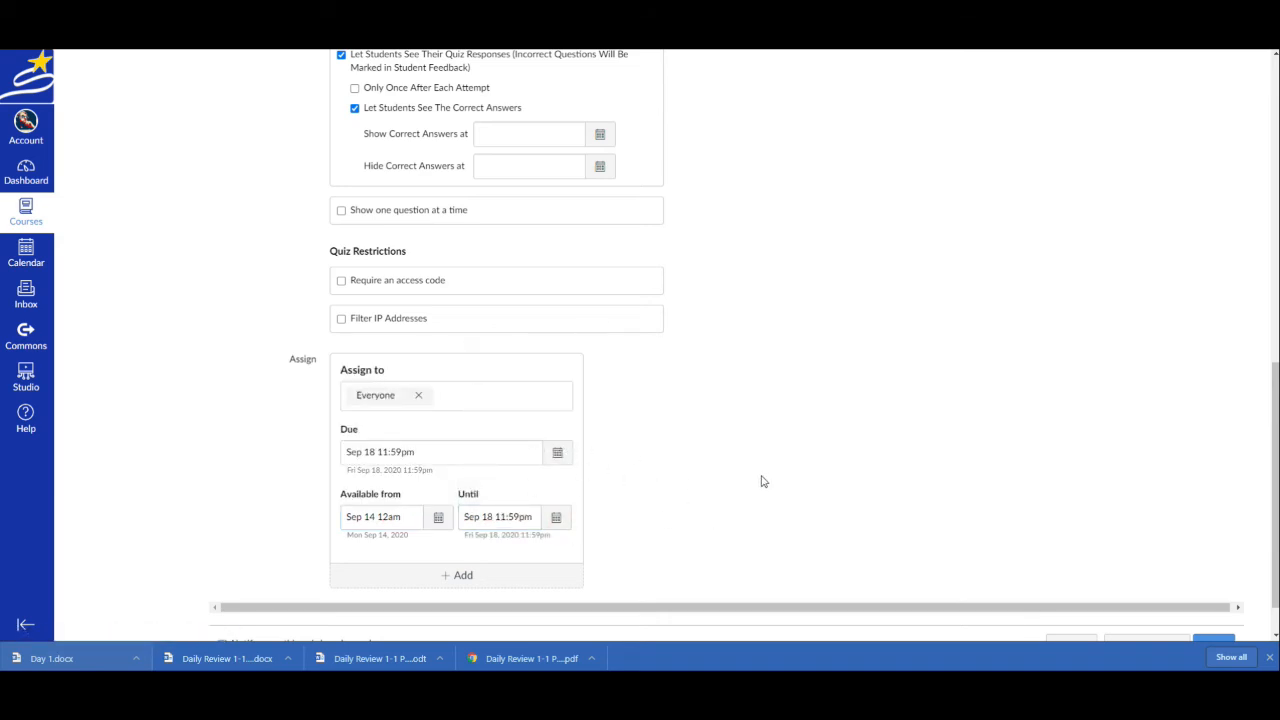
Review the quiz details and save the quiz without publishing it
scroll(900, 320, up, 4)
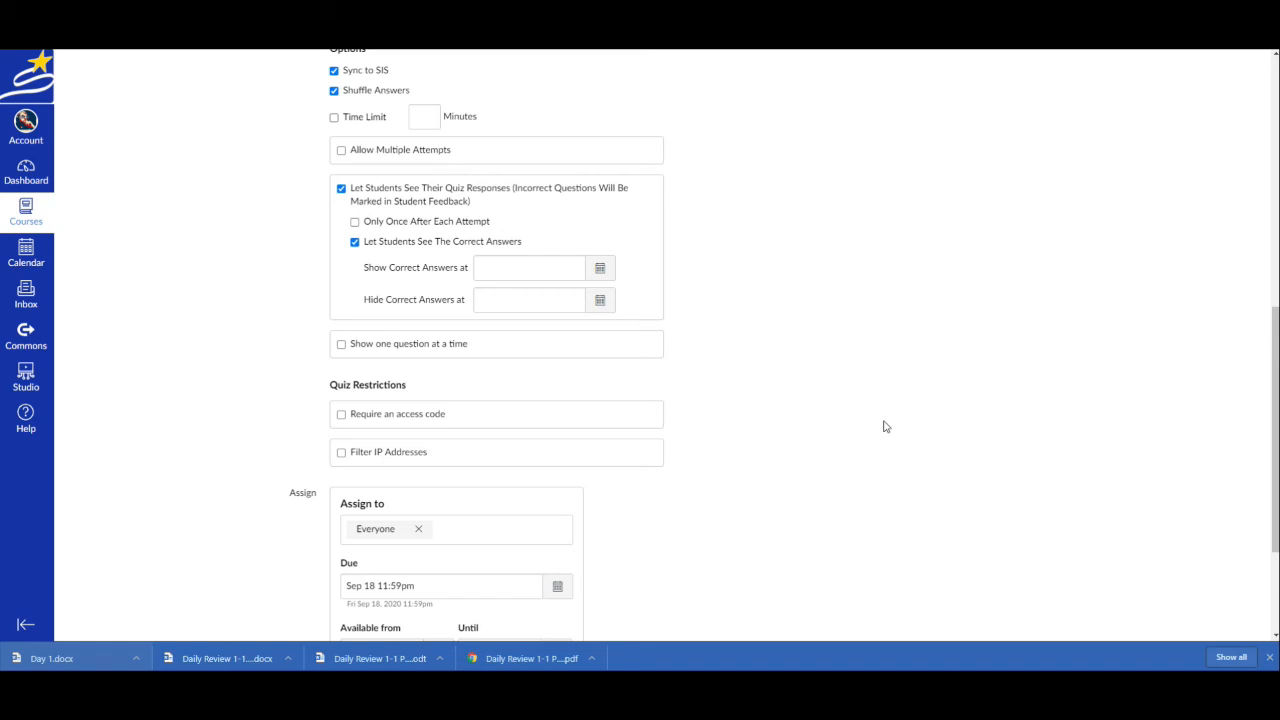
scroll(884, 432, up, 4)
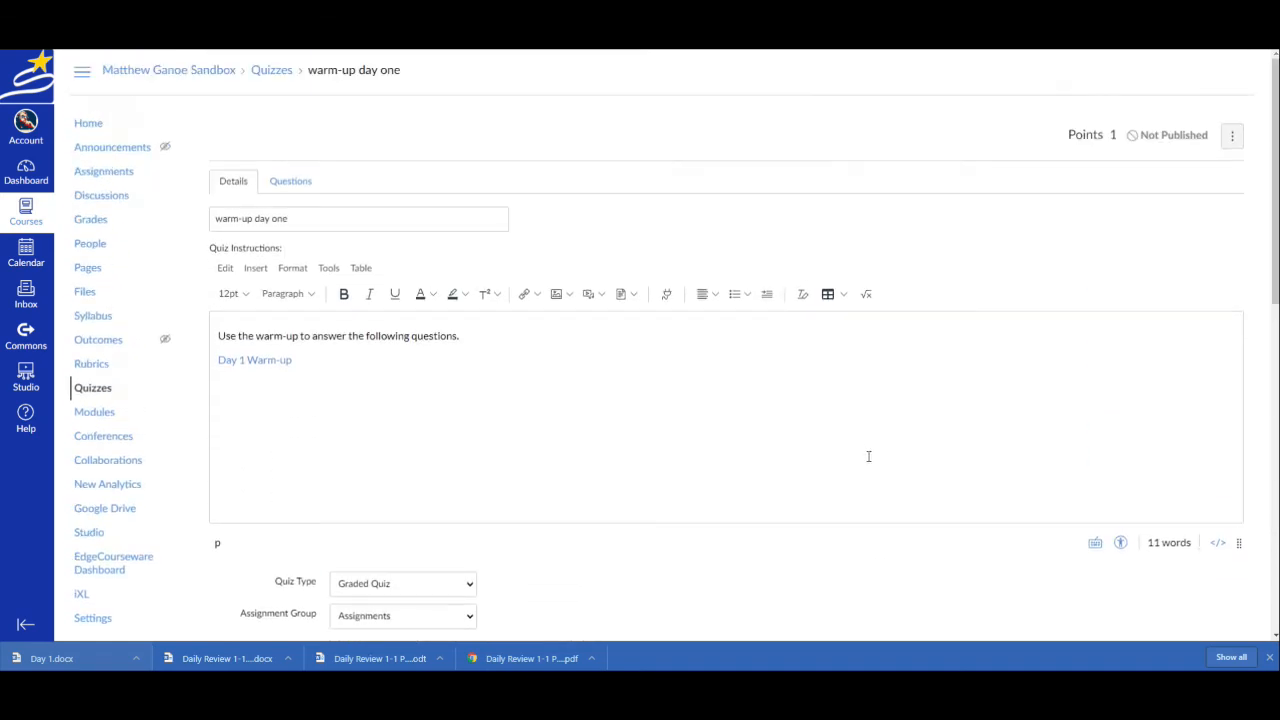
scroll(932, 427, down, 10)
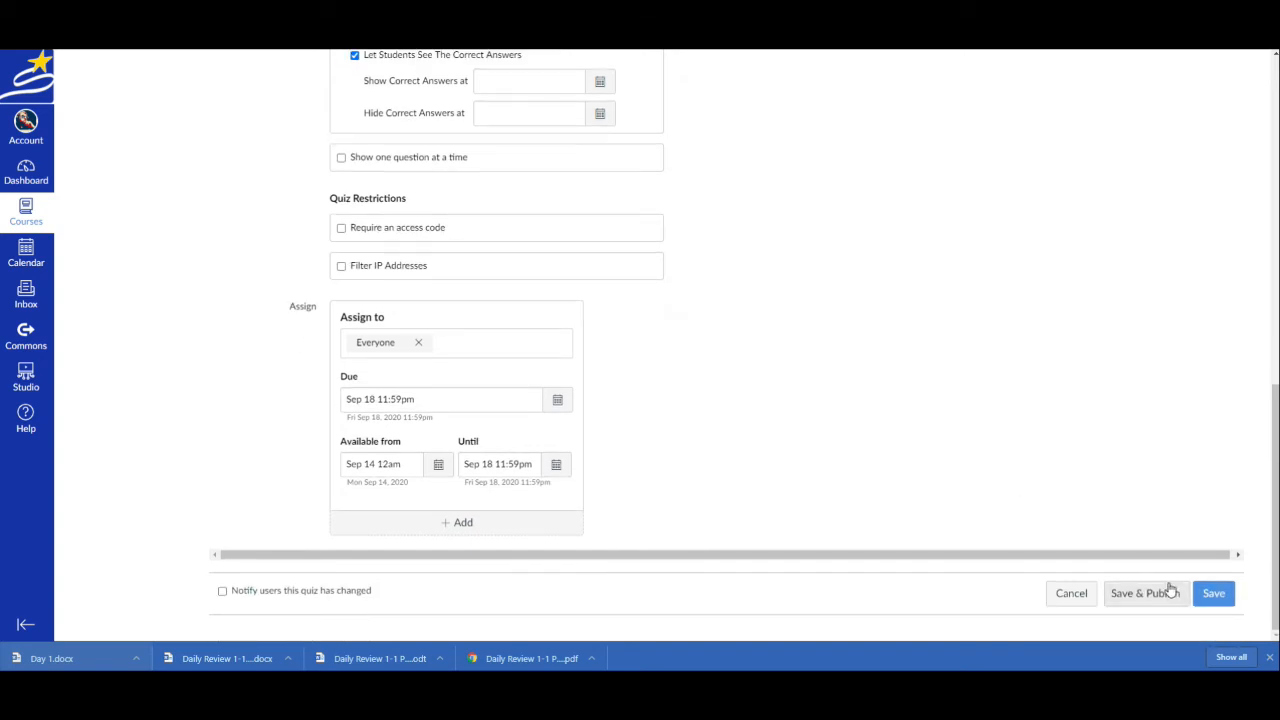
click(1213, 594)
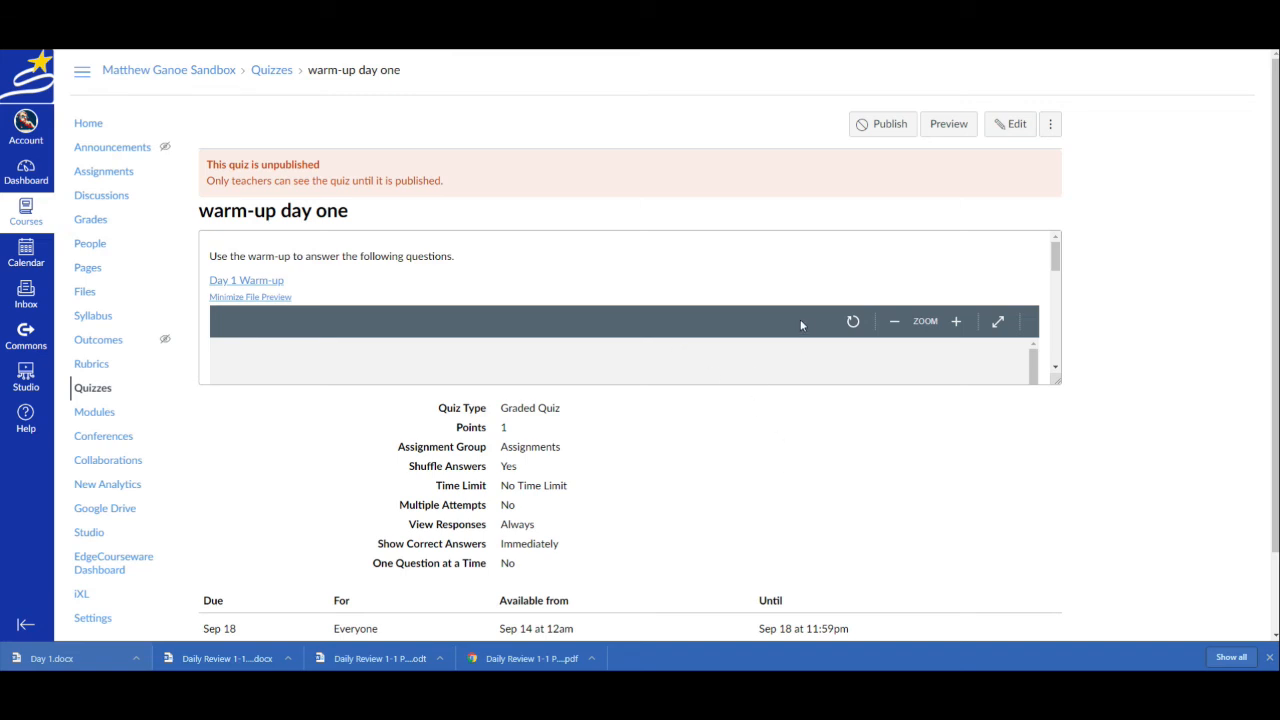
Check the embedded Day 1 document on the saved quiz page and open the quiz preview
scroll(790, 310, down, 3)
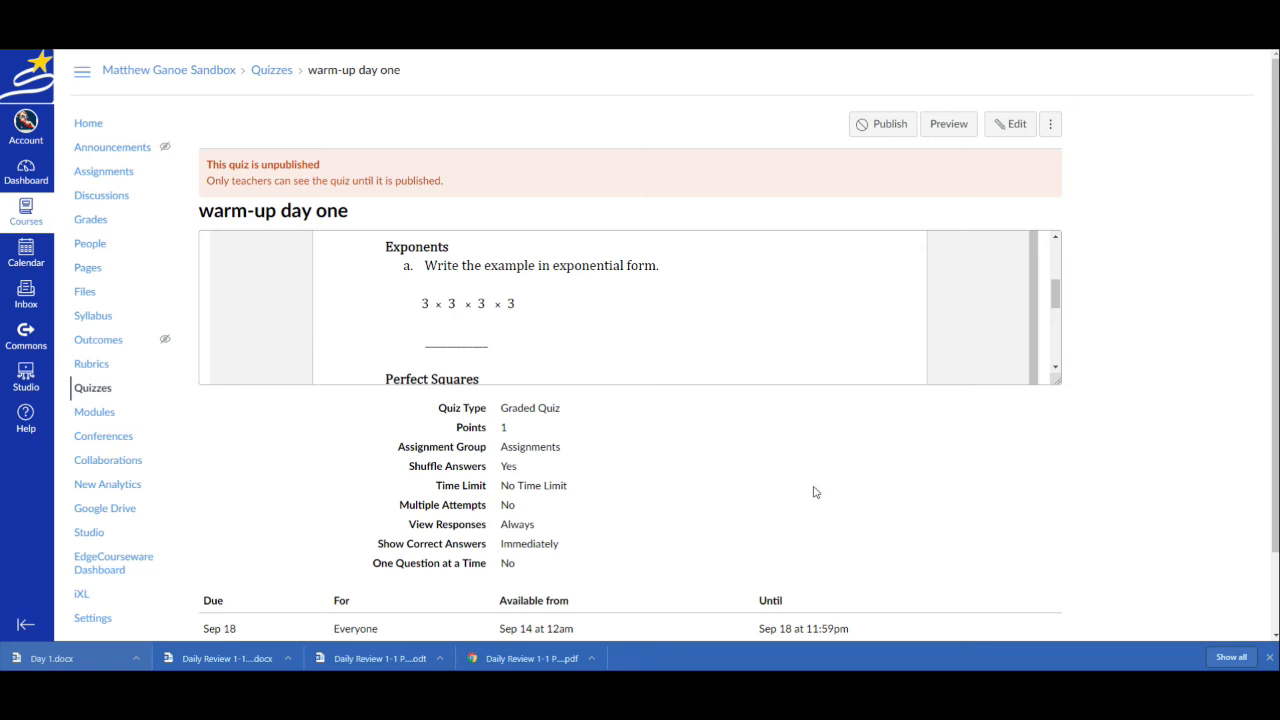
click(949, 130)
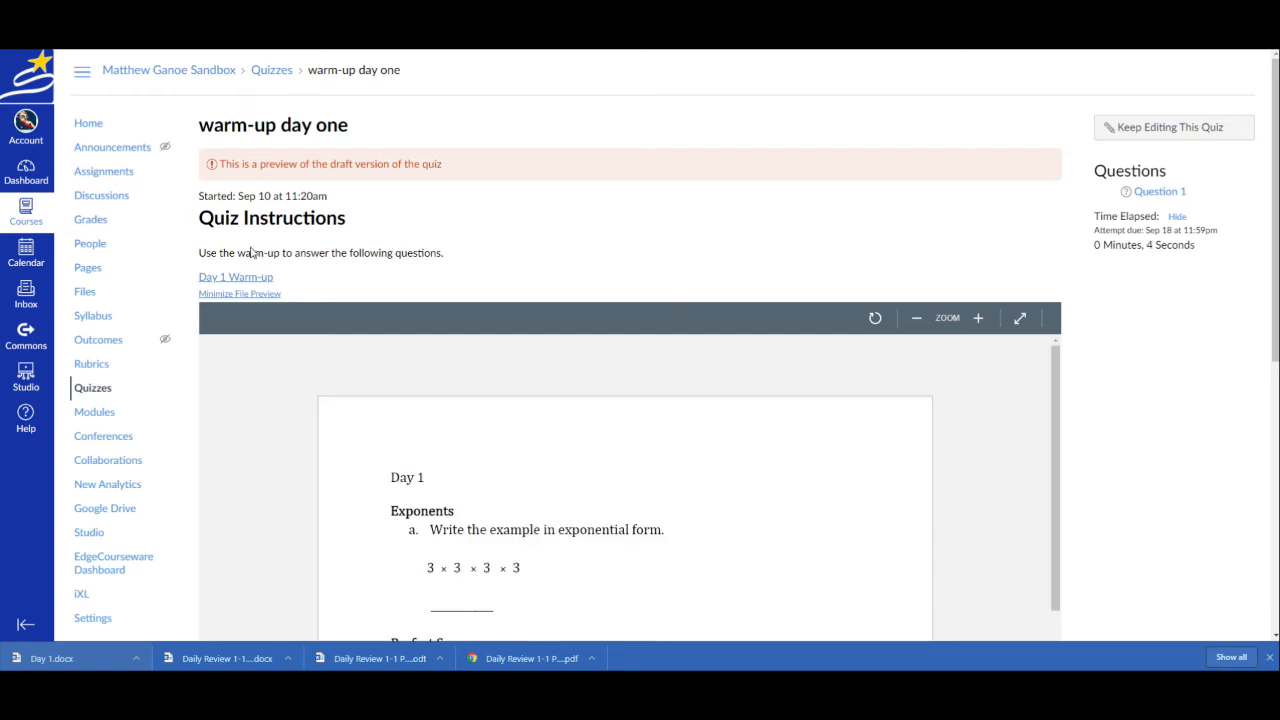
Examine the quiz preview, including the embedded Day 1 document and the answer choices of Question 1
scroll(543, 349, down, 1)
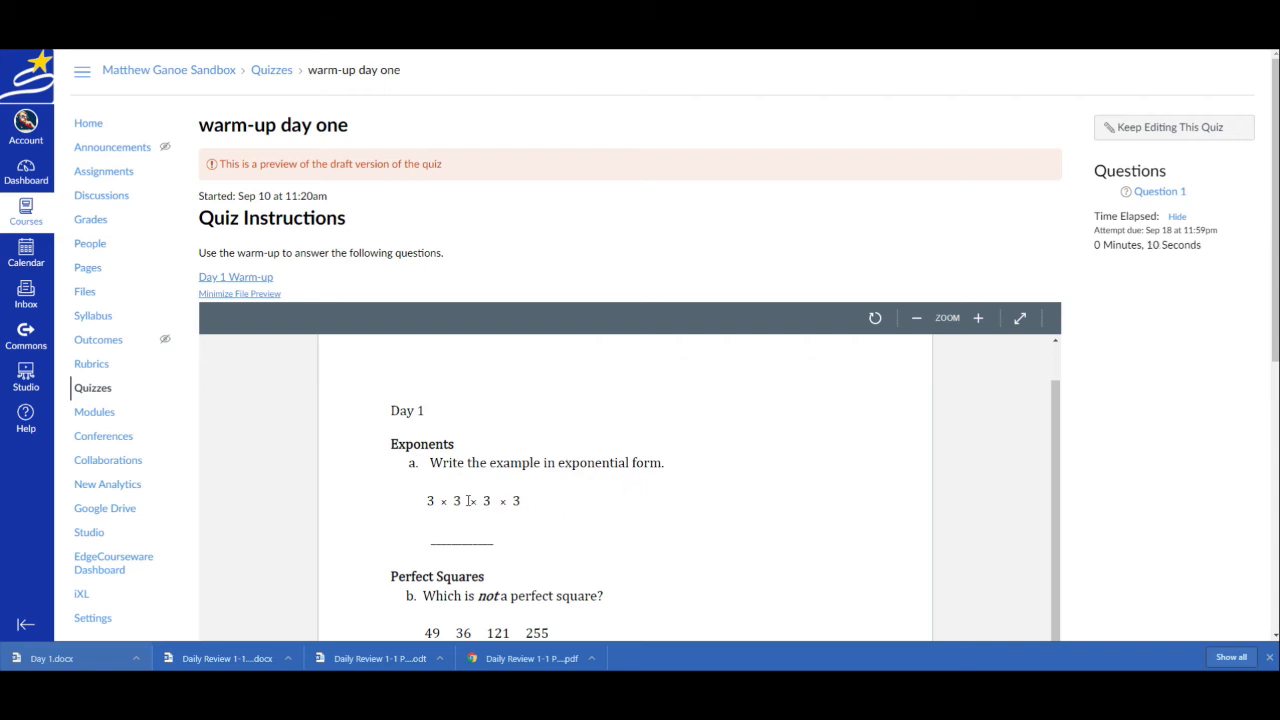
scroll(646, 520, down, 4)
scroll(680, 497, up, 5)
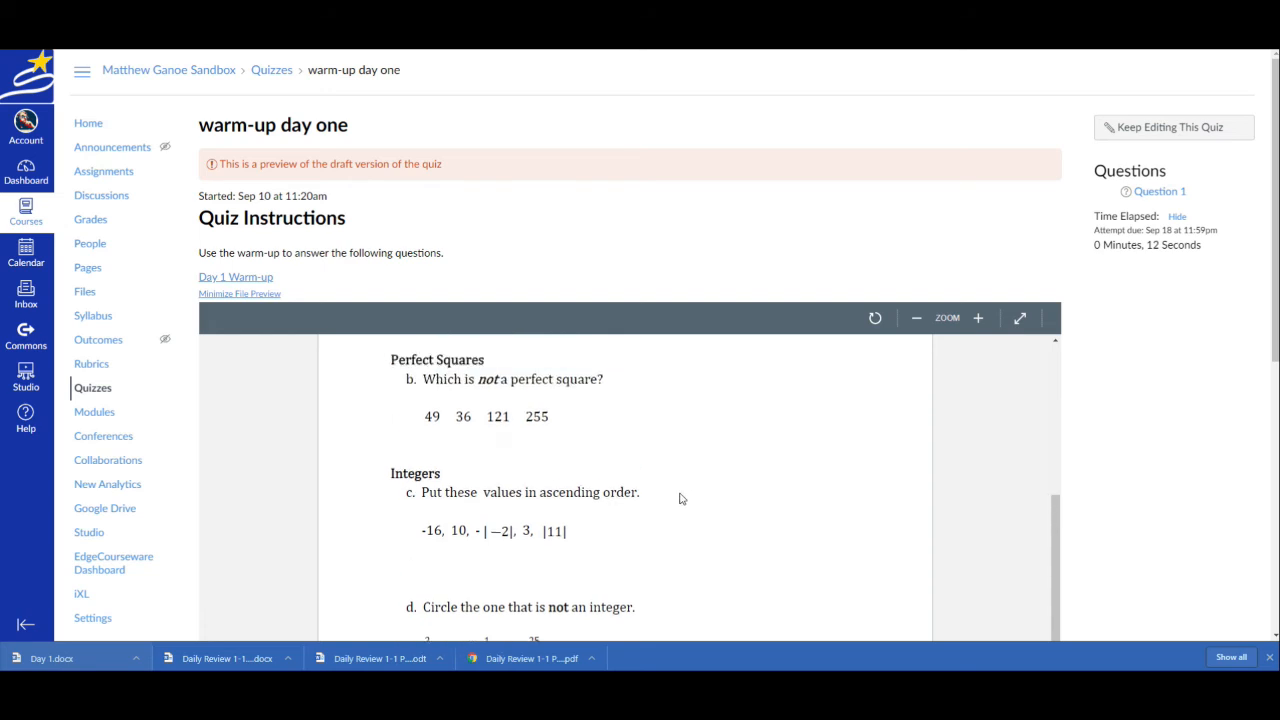
scroll(1210, 482, down, 5)
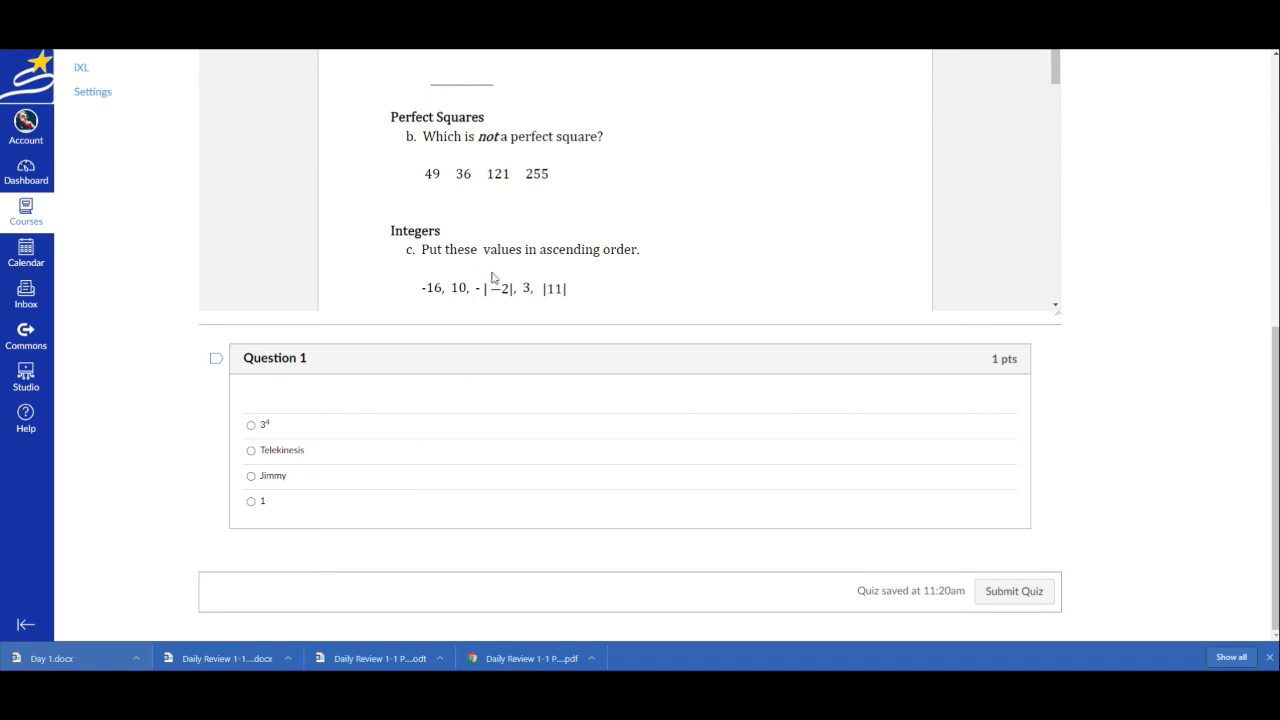
scroll(611, 478, up, 5)
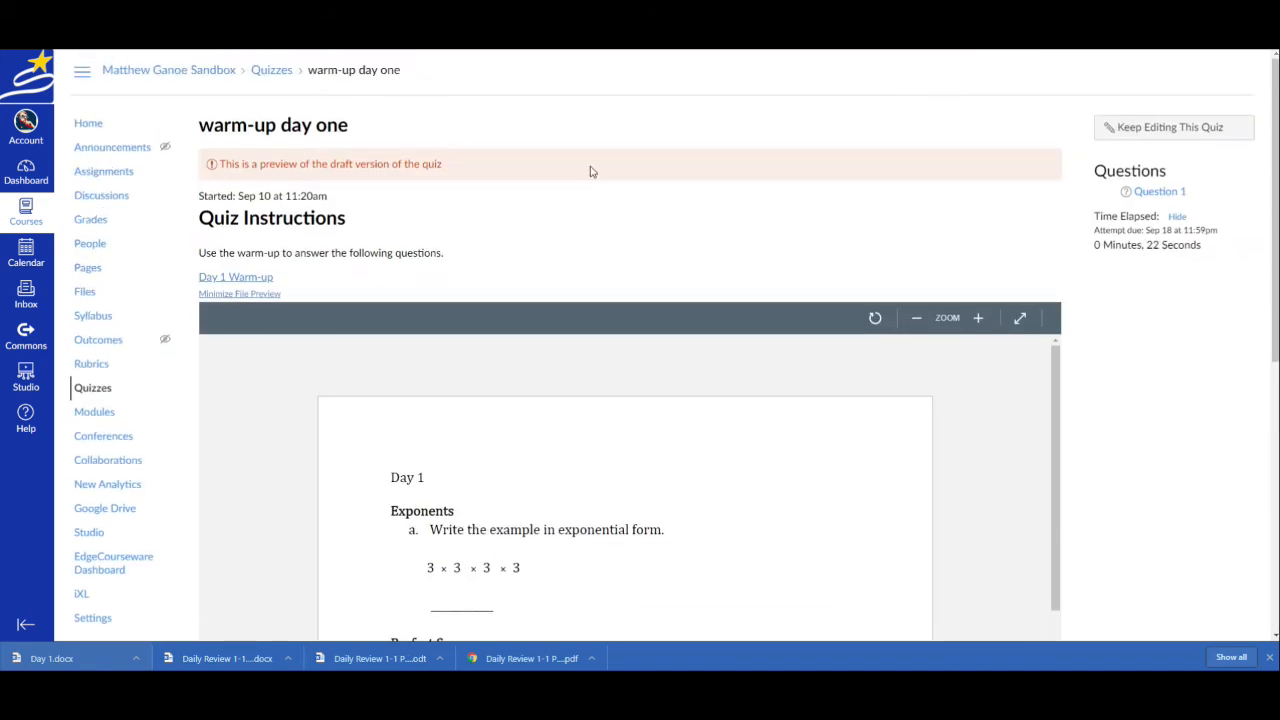
Return from the preview to editing the quiz and open its list of questions
click(1100, 137)
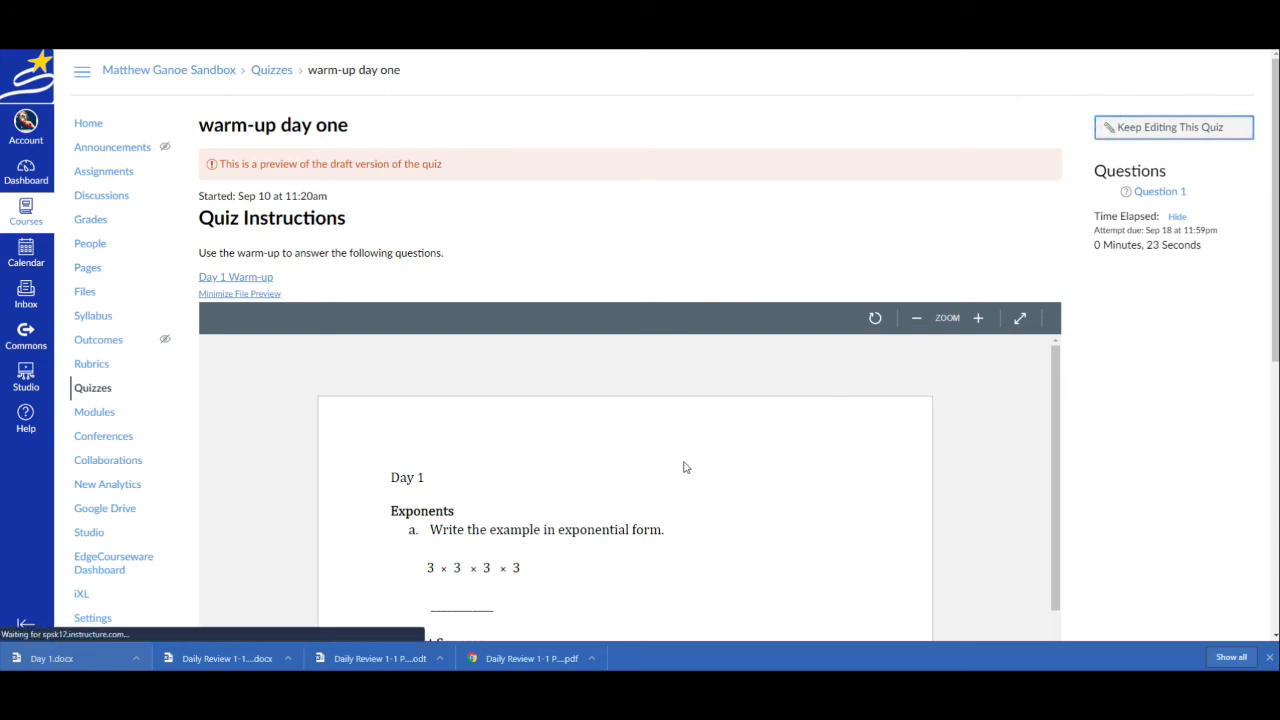
scroll(461, 407, down, 3)
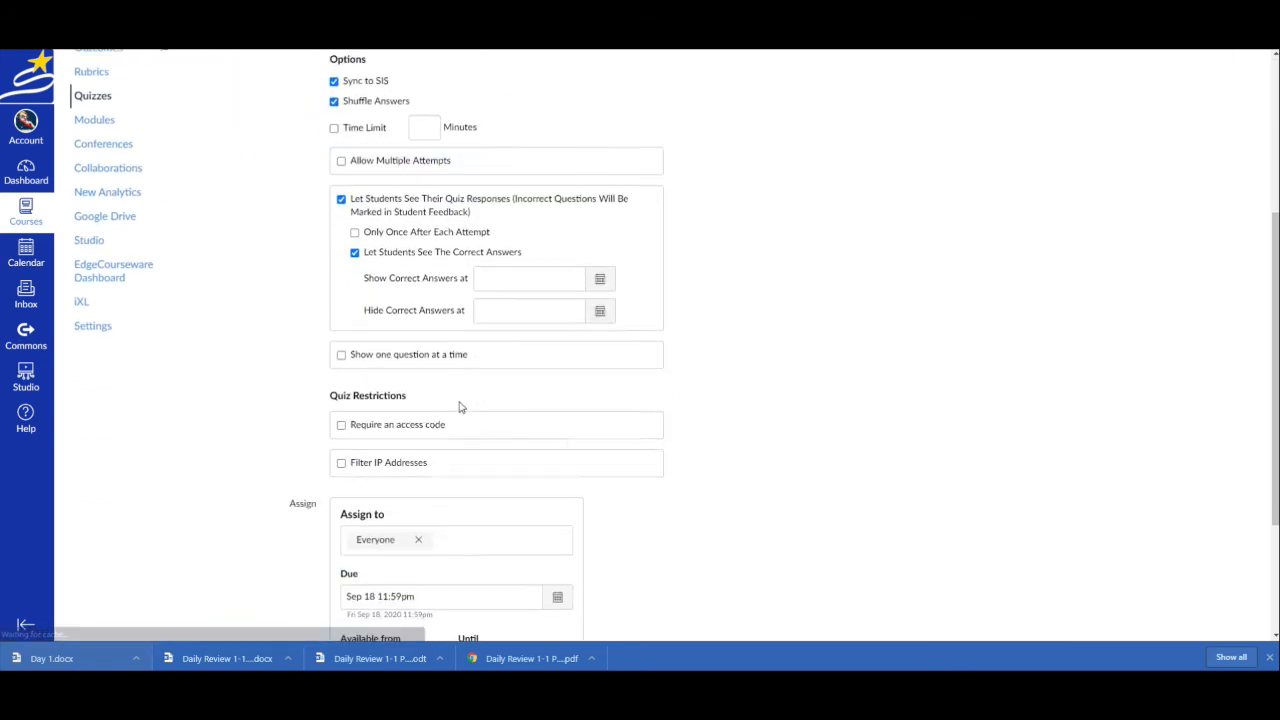
scroll(463, 414, down, 2)
scroll(429, 443, up, 5)
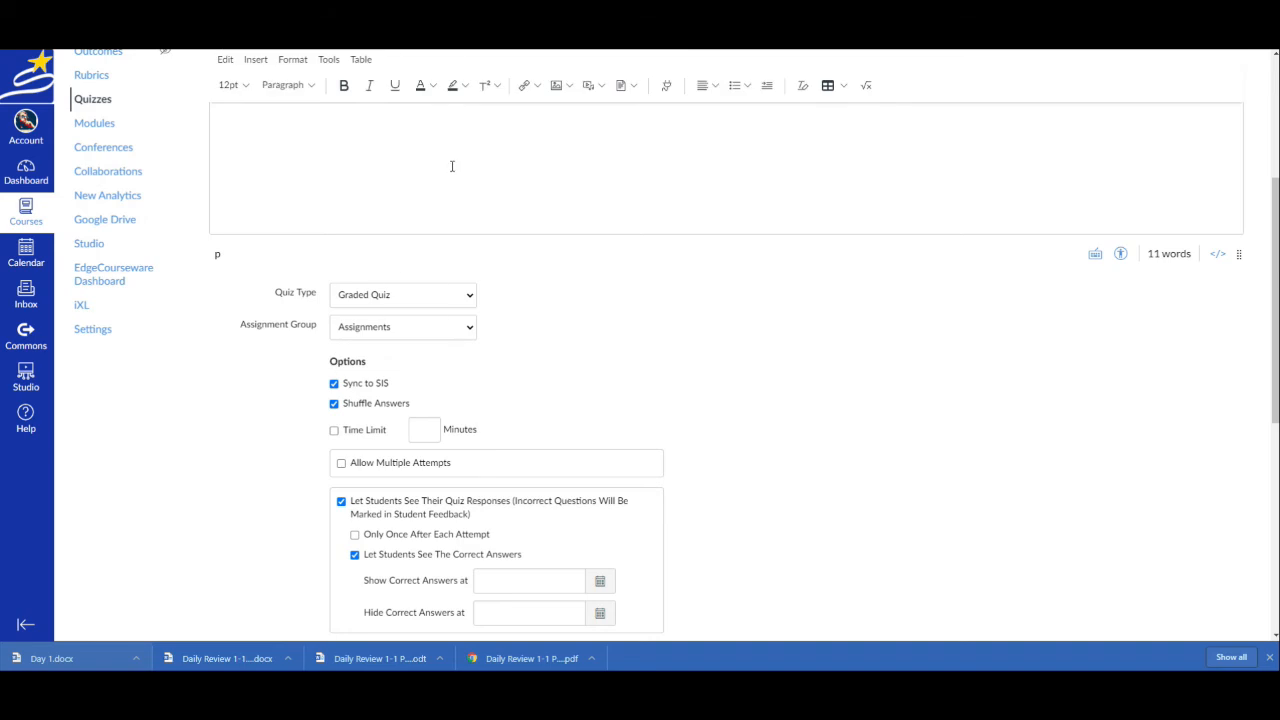
scroll(451, 165, up, 2)
click(289, 160)
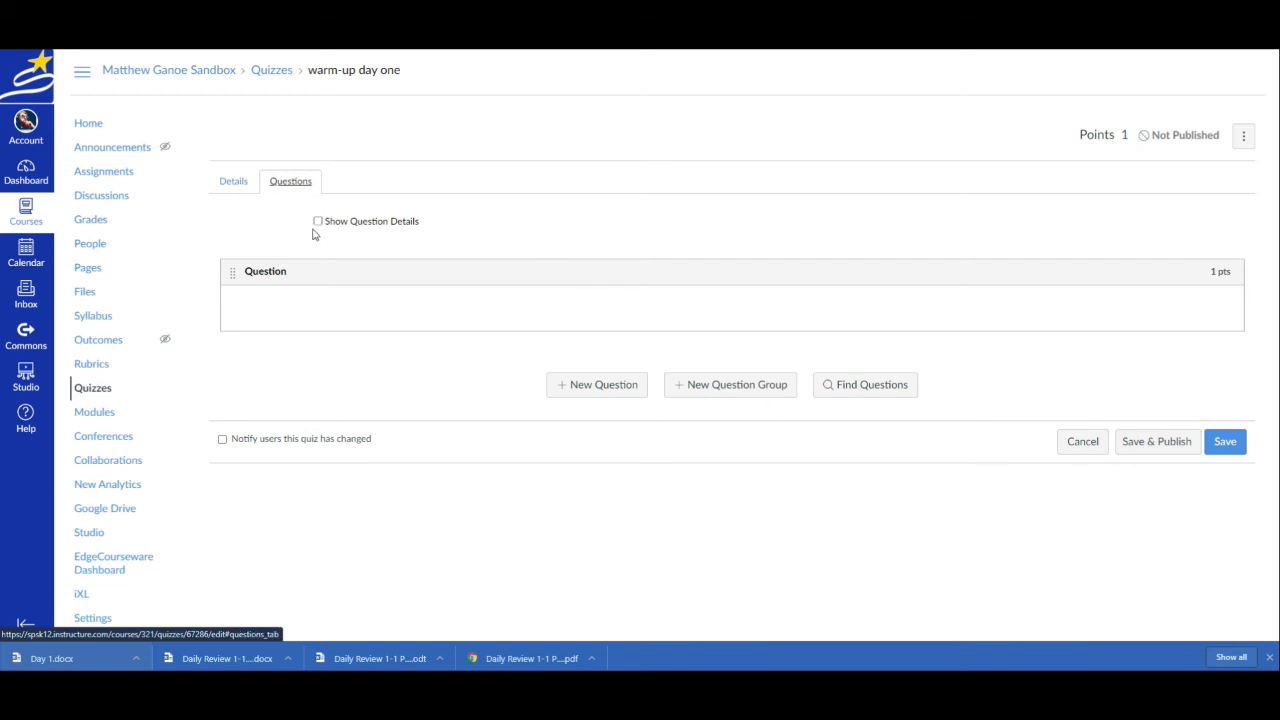
Rename the existing multiple choice question as "Question A." and update it
click(234, 274)
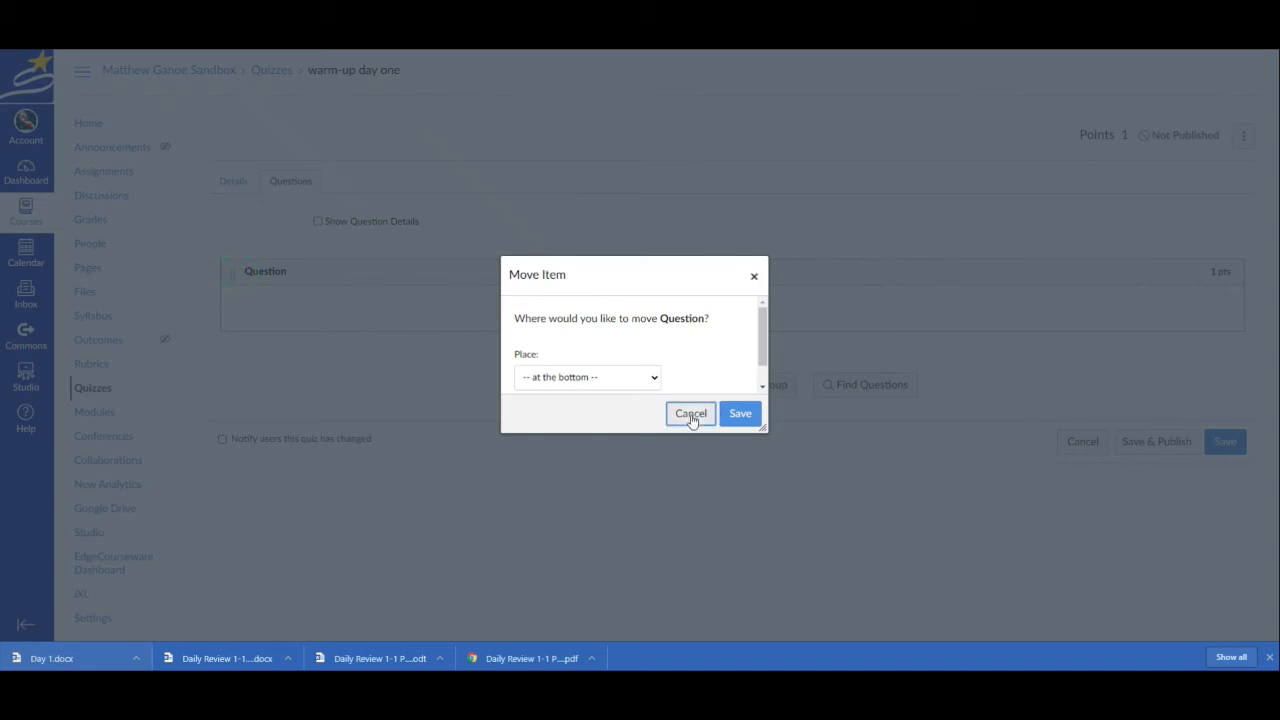
click(690, 417)
click(1217, 300)
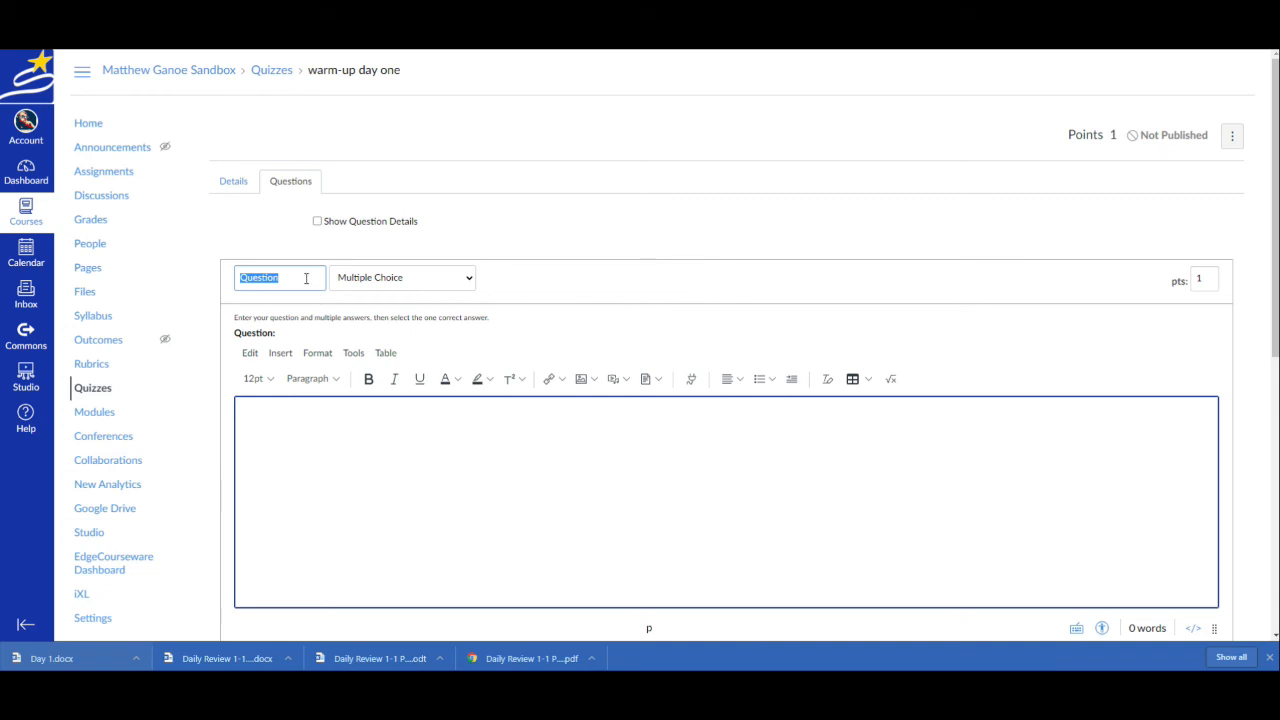
click(293, 281)
double_click(293, 281)
text(Ques)
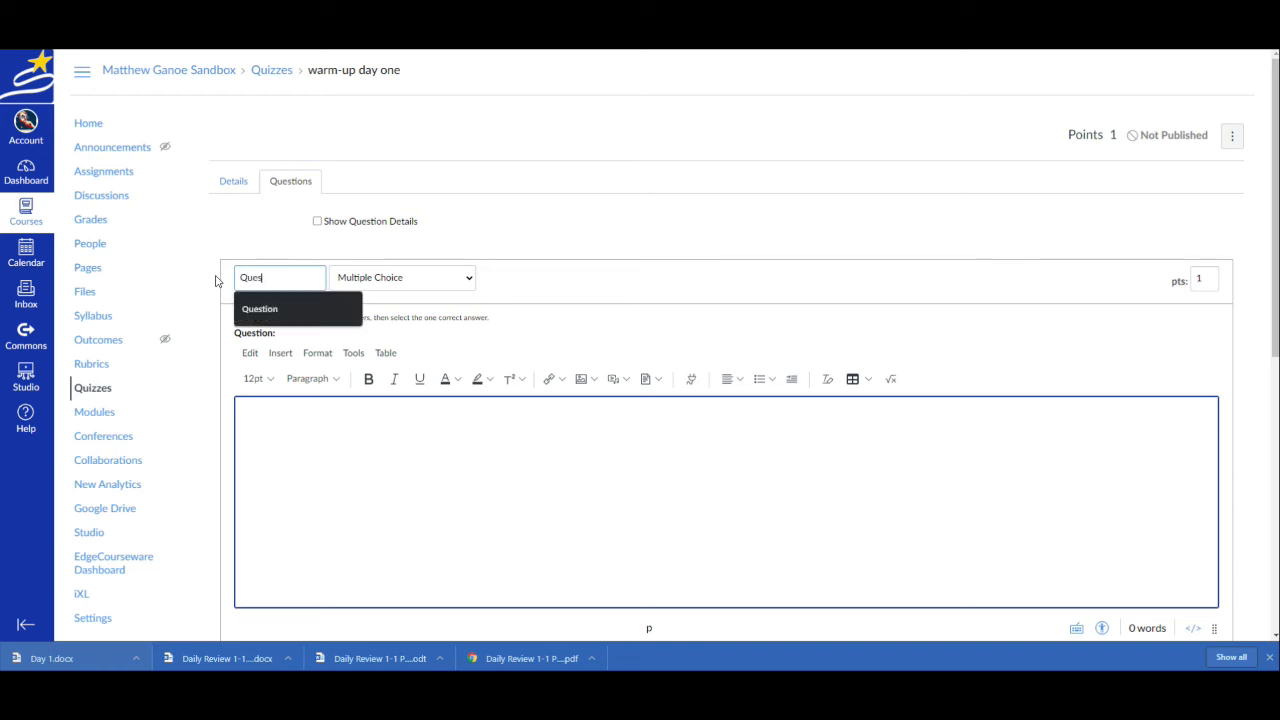
text(tion A.)
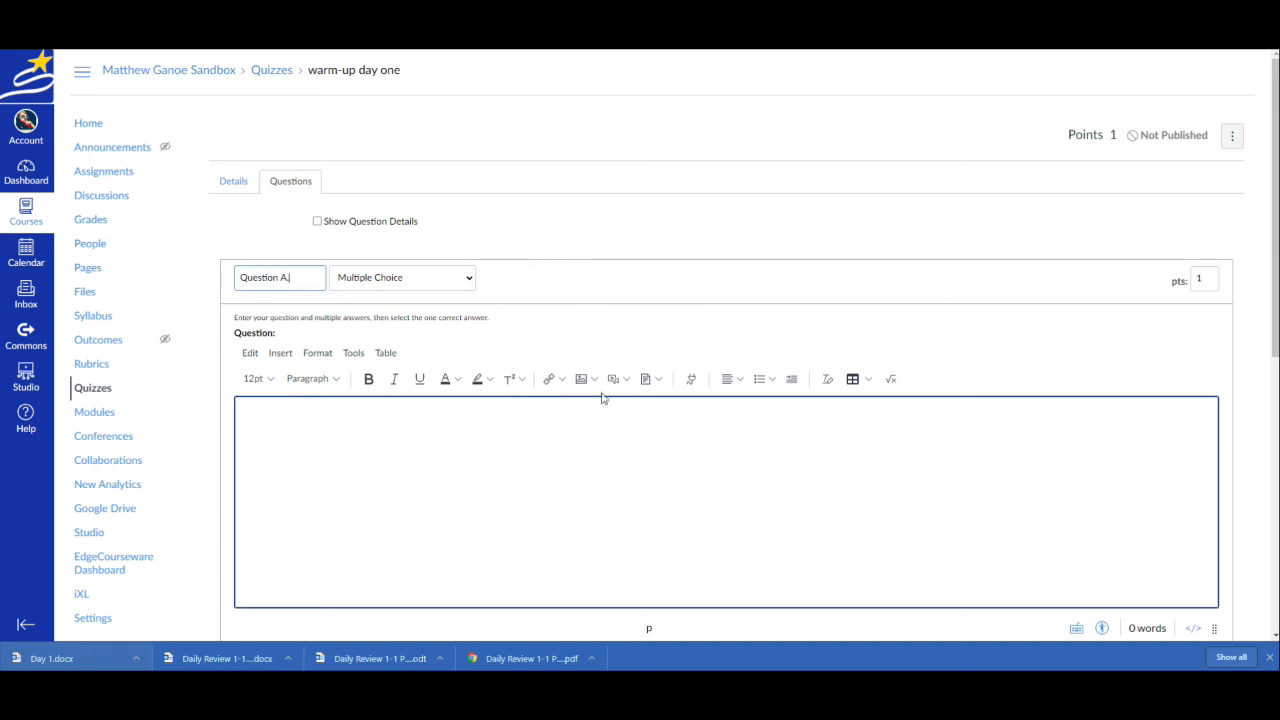
scroll(971, 323, down, 3)
scroll(700, 490, down, 1)
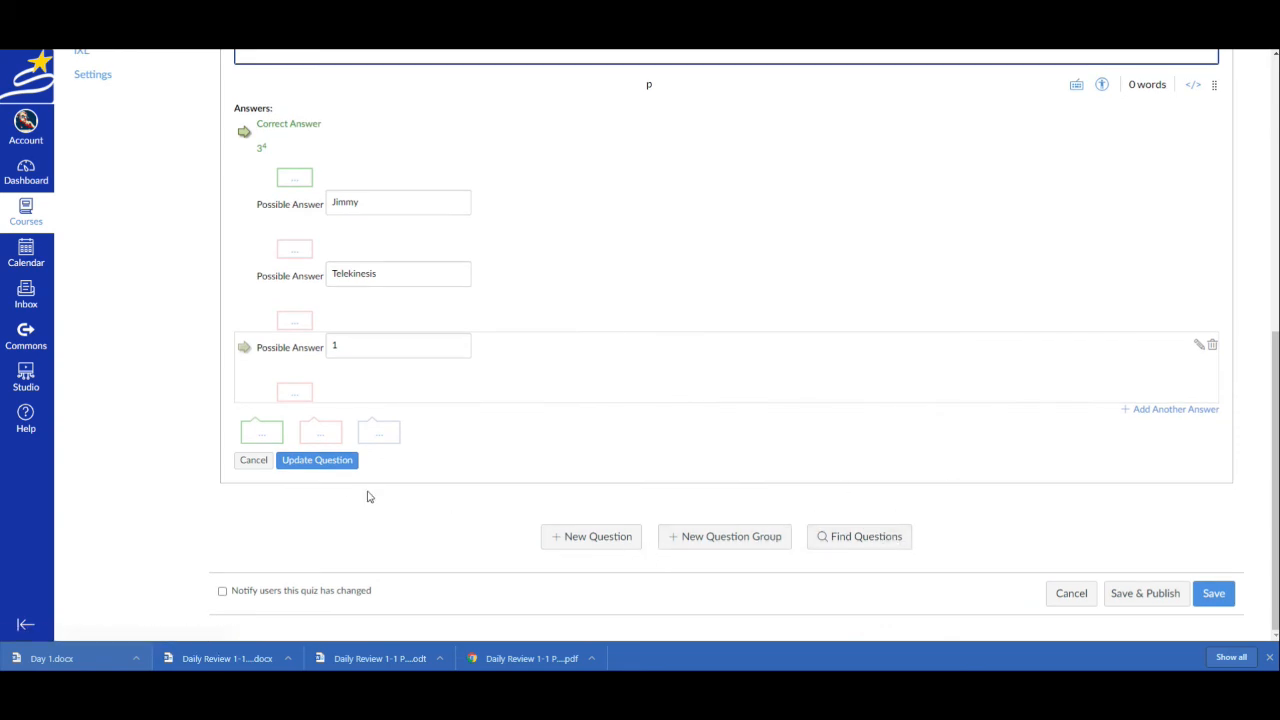
click(323, 459)
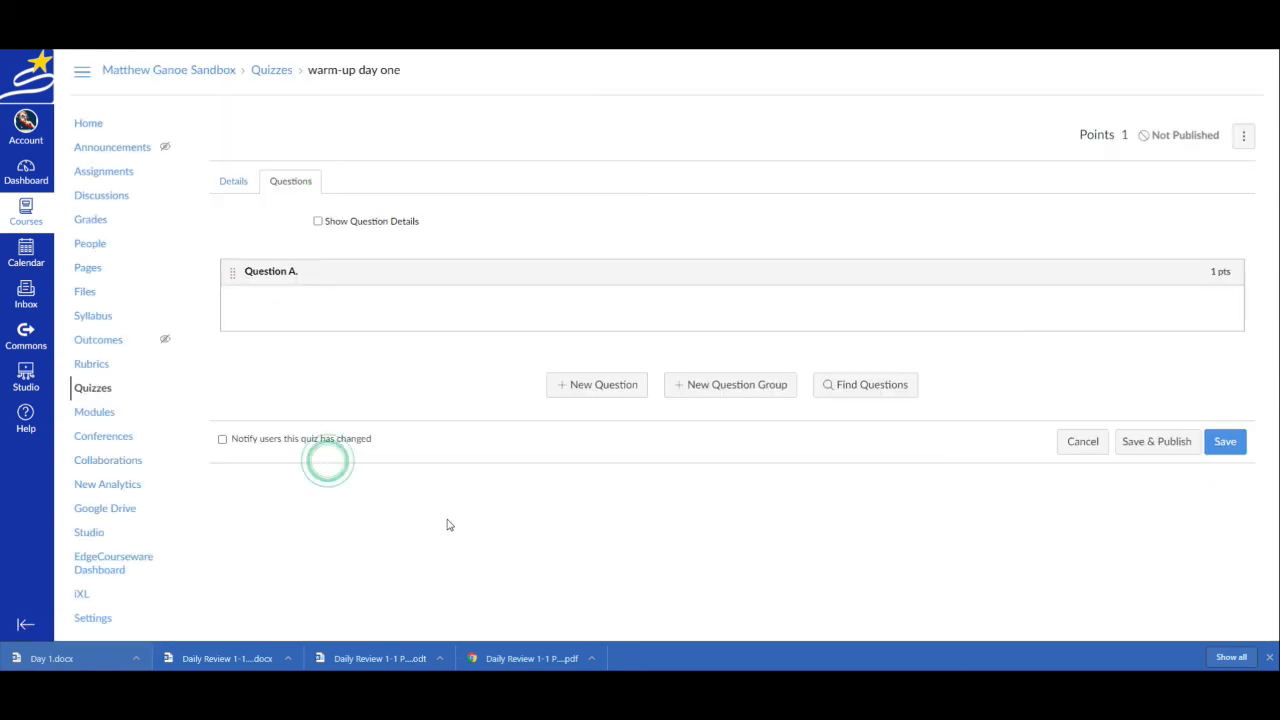
Add a new multiple choice question named "Question B." and consult item b in the Day 1 document
click(603, 388)
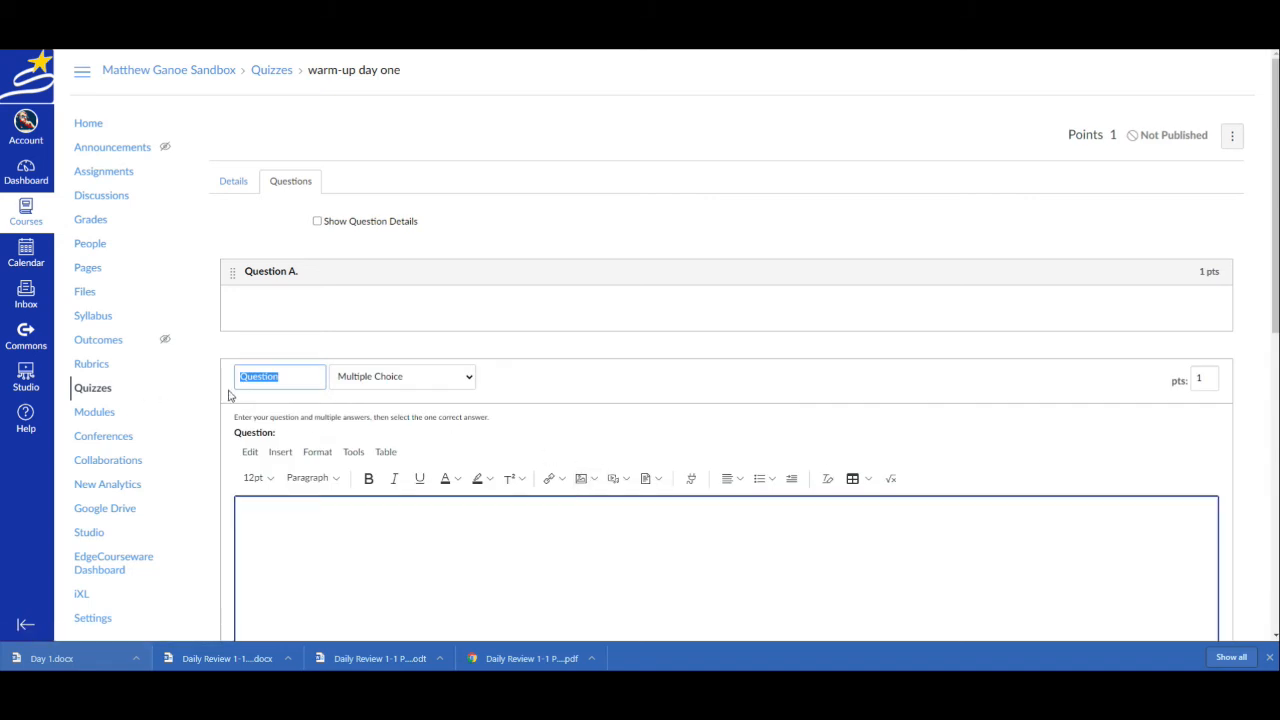
key(Right)
text(B)
key(ctrl+Tab)
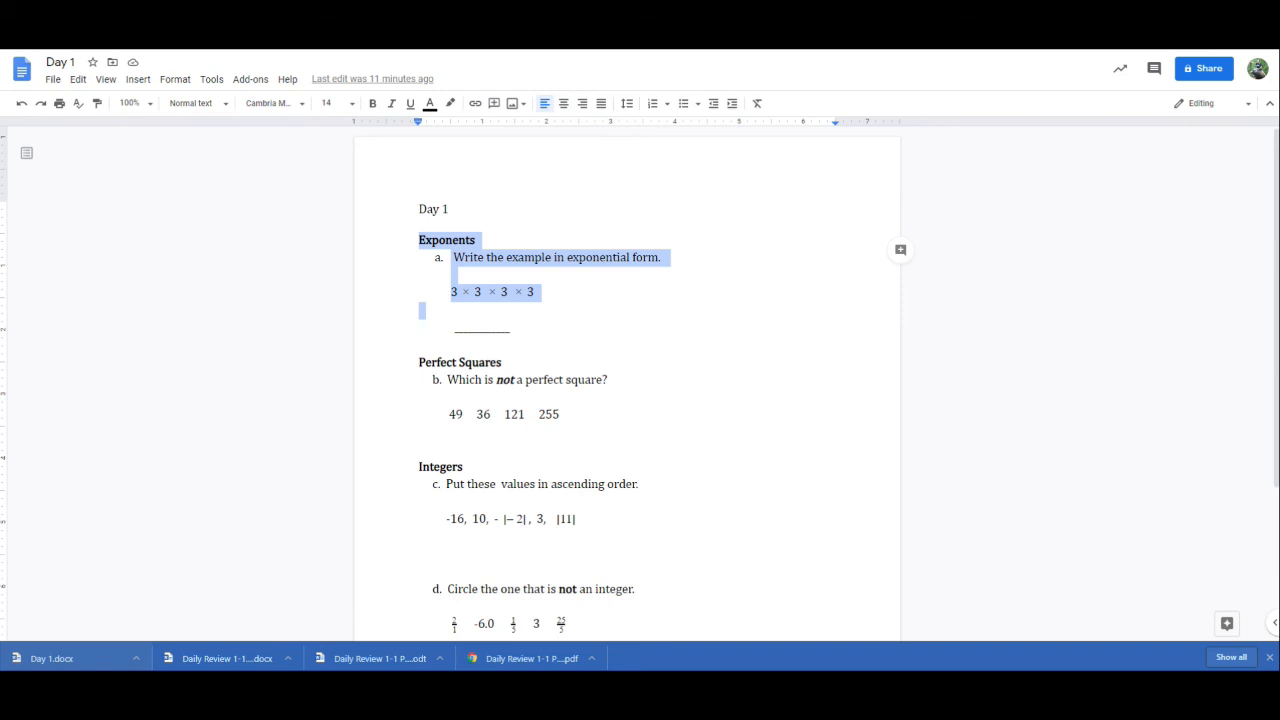
key(ctrl+Tab)
Enter 255 as the correct answer for Question B
scroll(309, 428, down, 2)
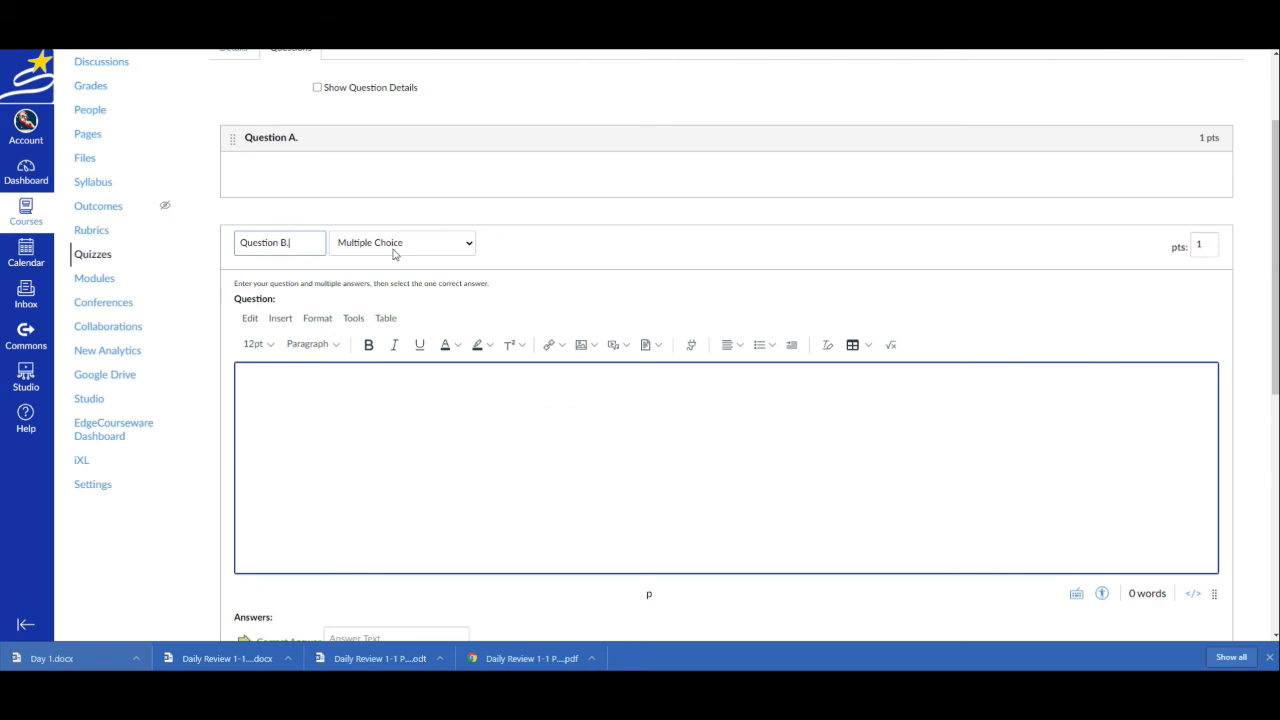
scroll(360, 457, down, 3)
click(377, 372)
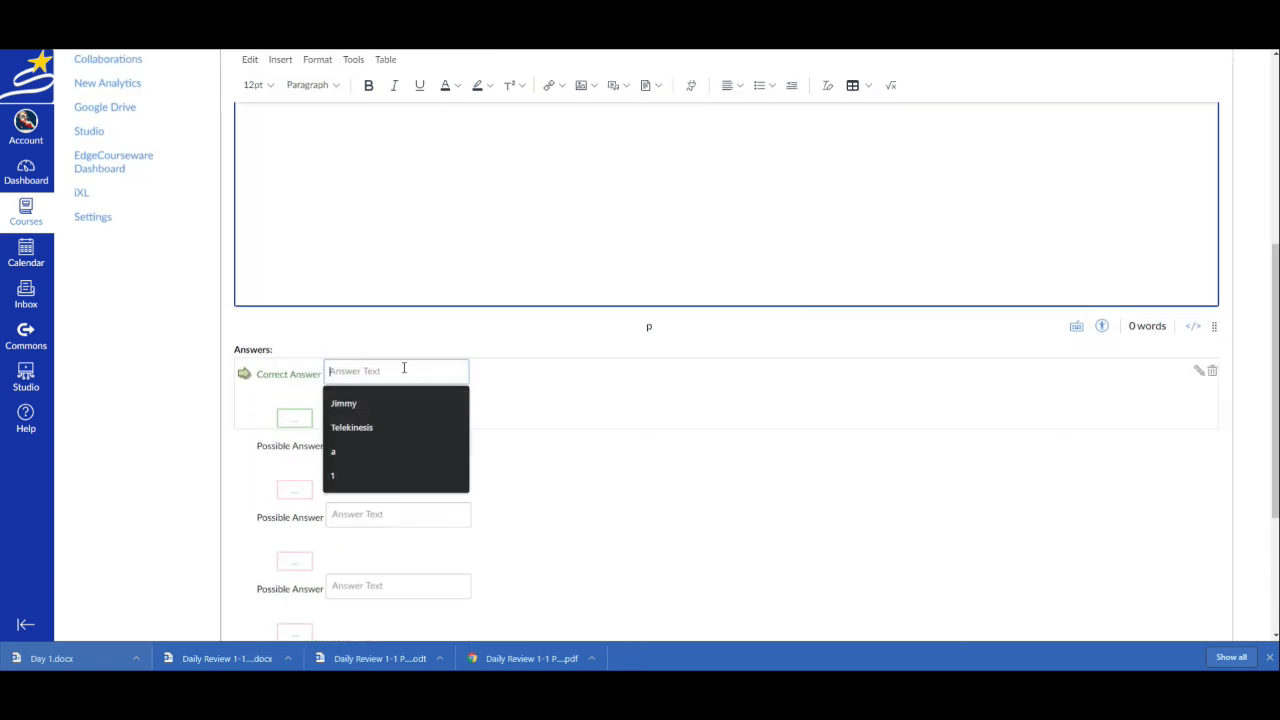
text(255)
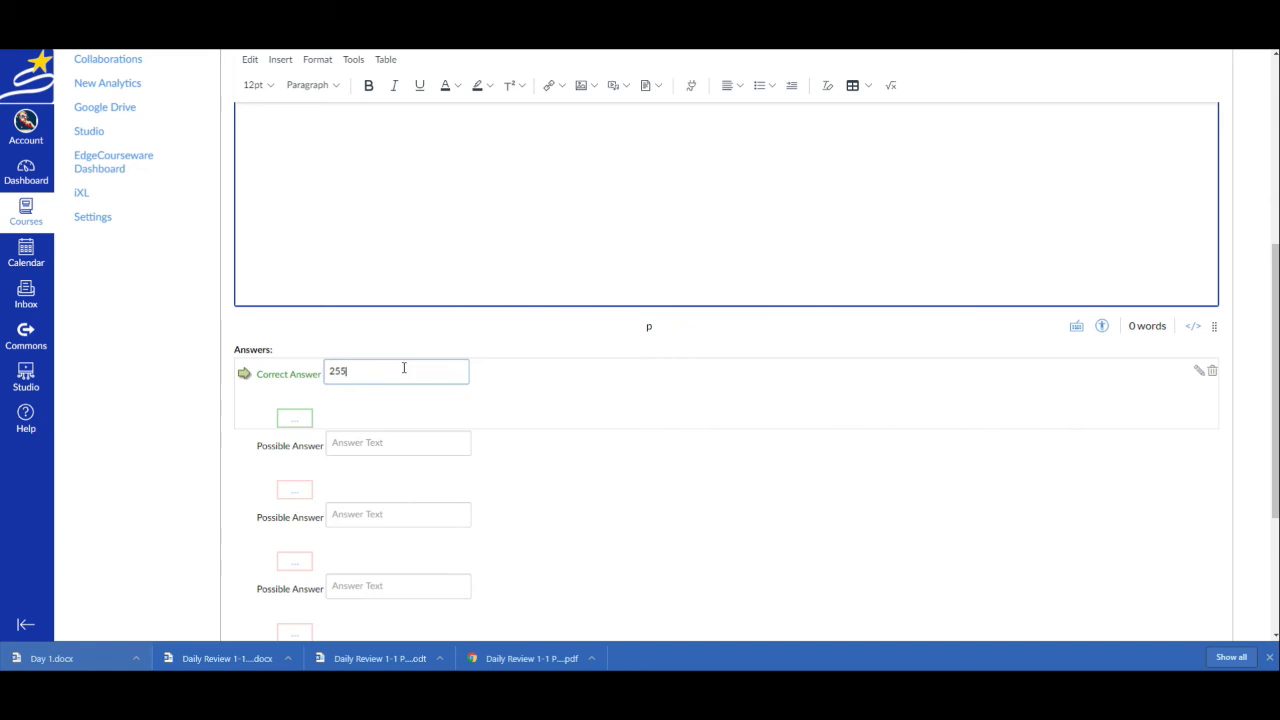
Enter 49, 36 and 121 as the other possible answers for Question B, checking the values in the Day 1 document
click(381, 442)
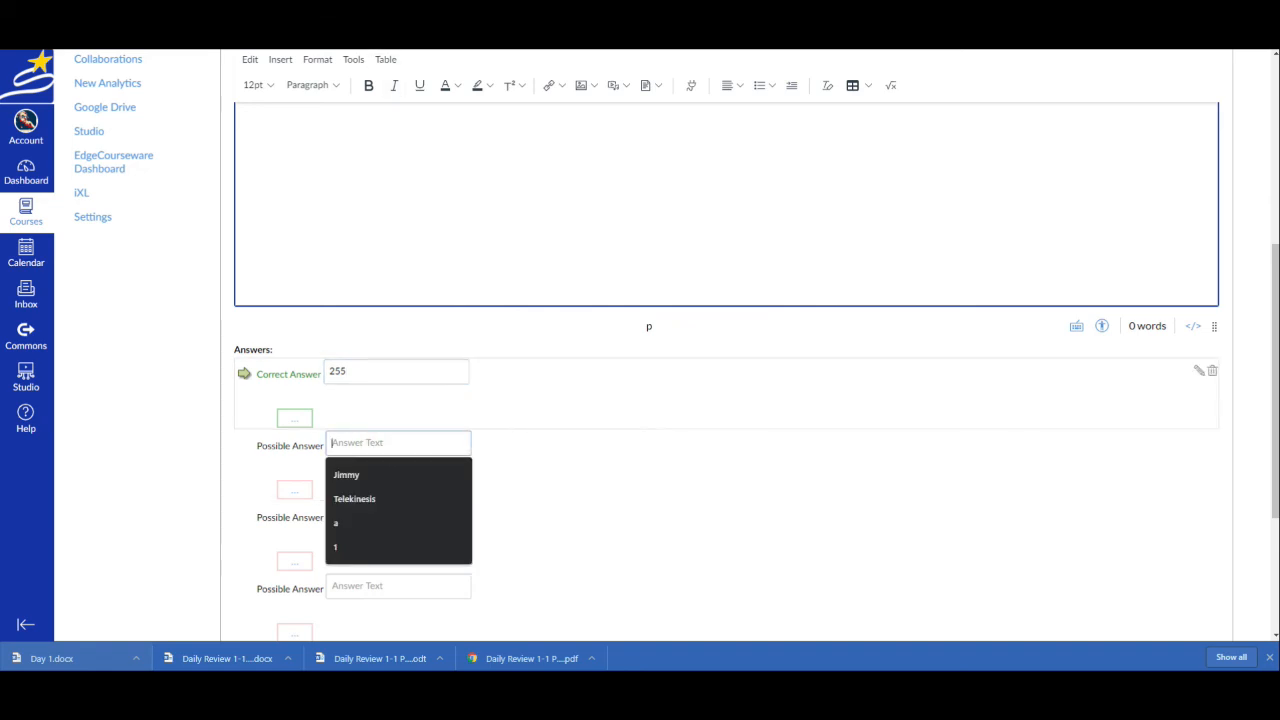
key(ctrl+Tab)
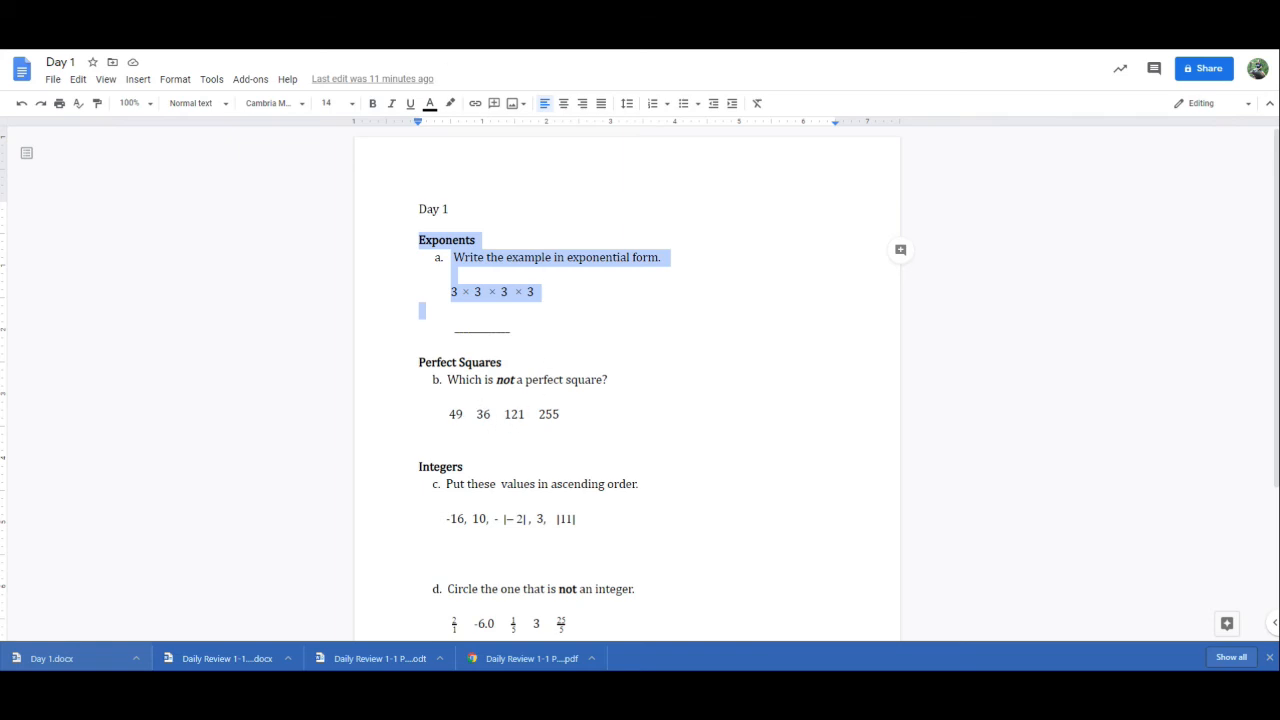
key(ctrl+shift+Tab)
text(4)
key(Tab)
key(Tab)
key(Tab)
key(Tab)
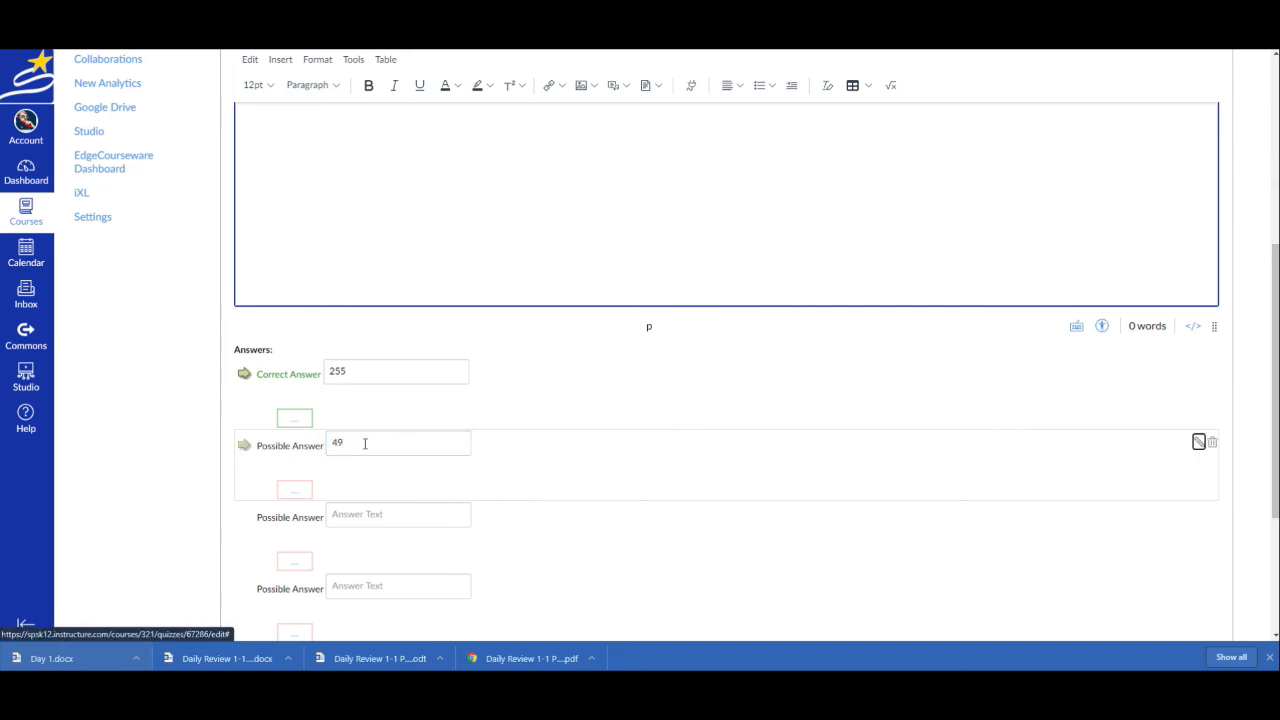
text(36)
key(Tab)
key(Tab)
key(Tab)
key(Tab)
text(12)
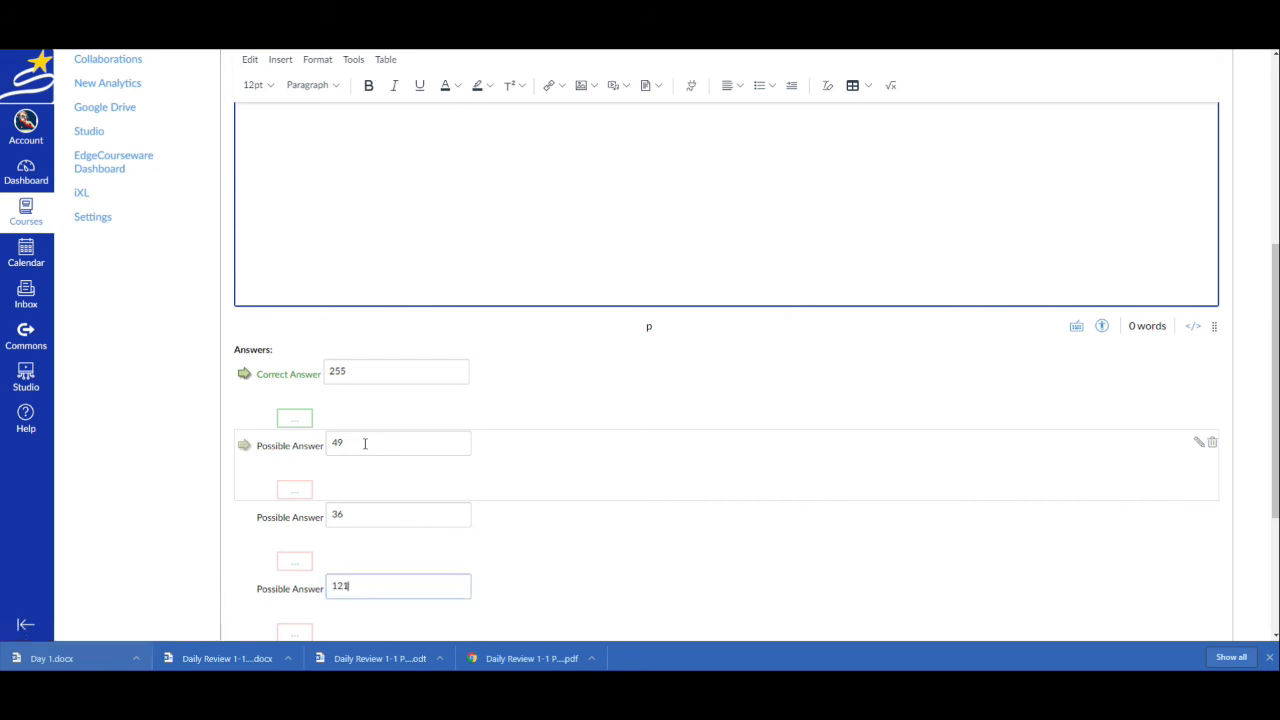
text(1)
Update Question B with its answers and save the quiz without publishing it
click(702, 518)
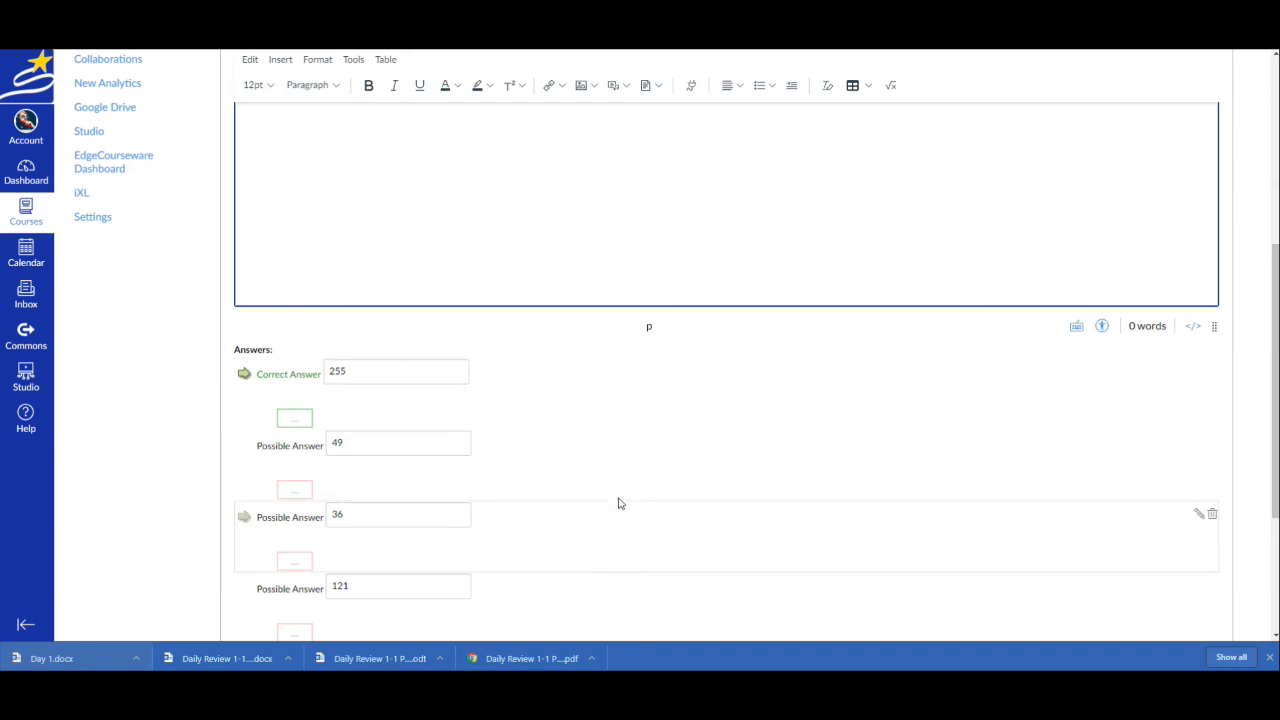
scroll(618, 488, down, 2)
scroll(610, 490, down, 1)
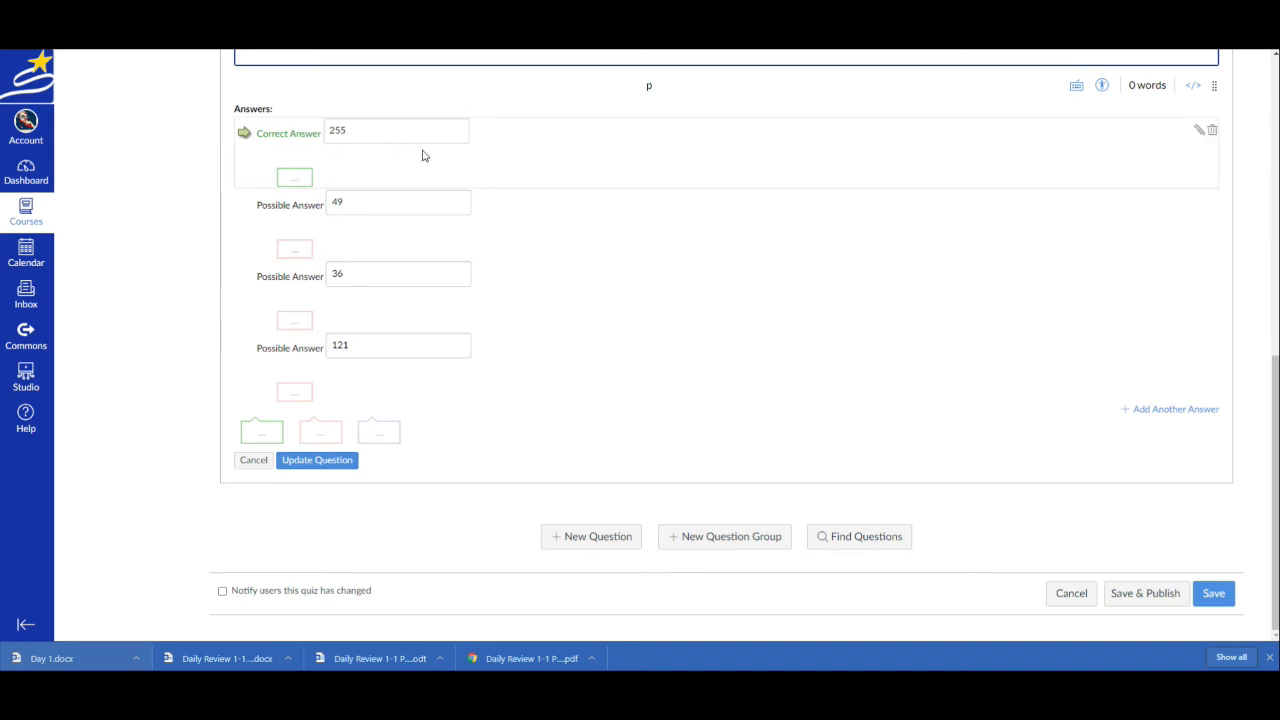
click(346, 462)
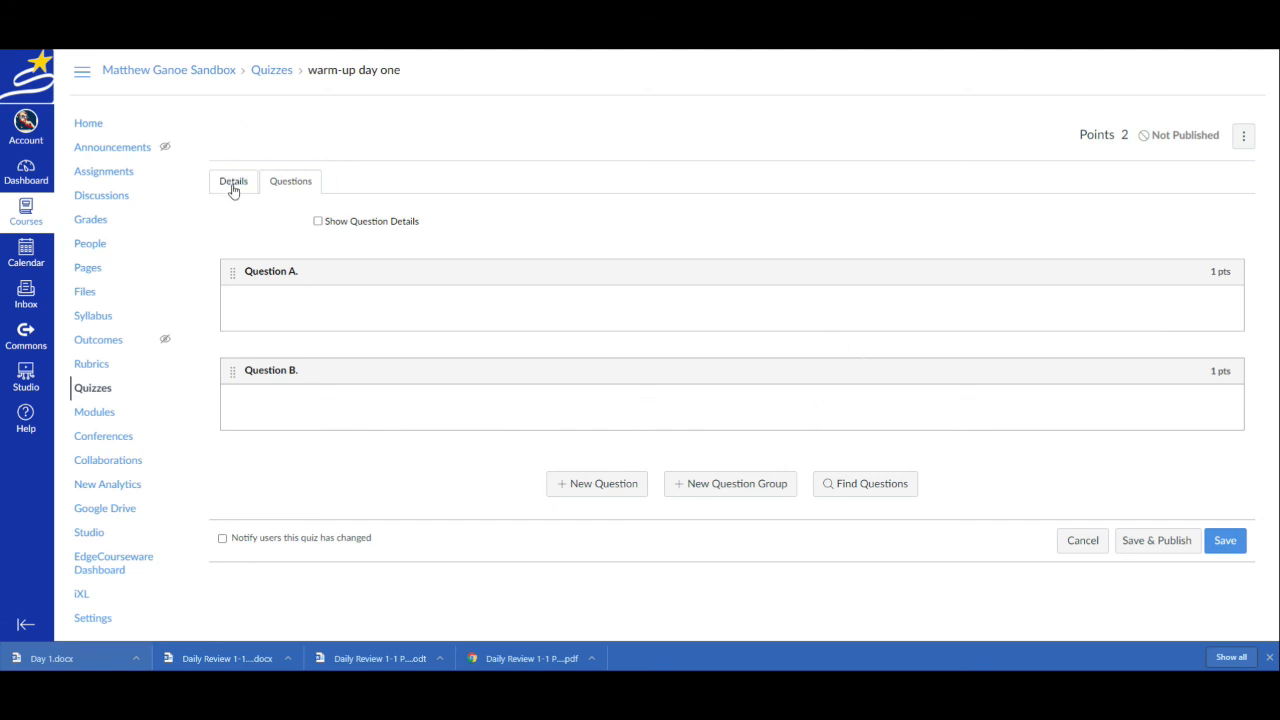
click(1232, 541)
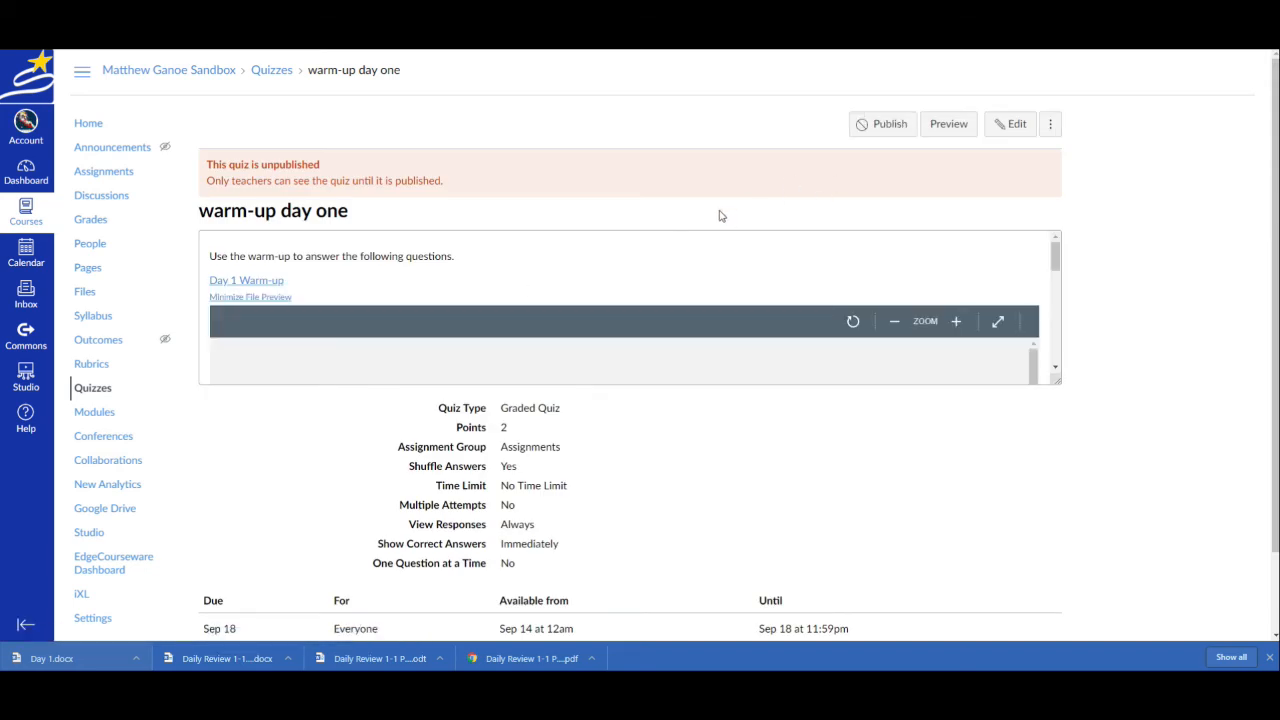
Reopen the saved quiz for editing, enable showing one question at a time, and review the options and assignment dates
scroll(597, 417, down, 2)
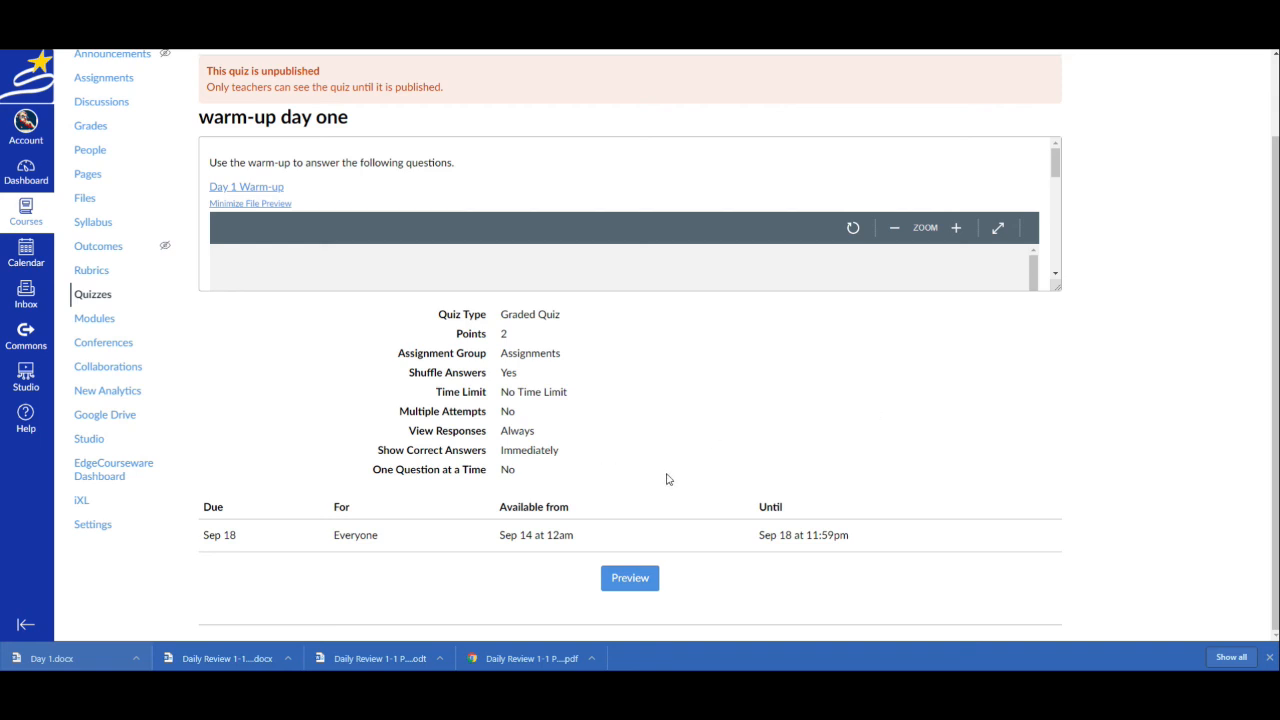
scroll(748, 424, up, 1)
click(1012, 124)
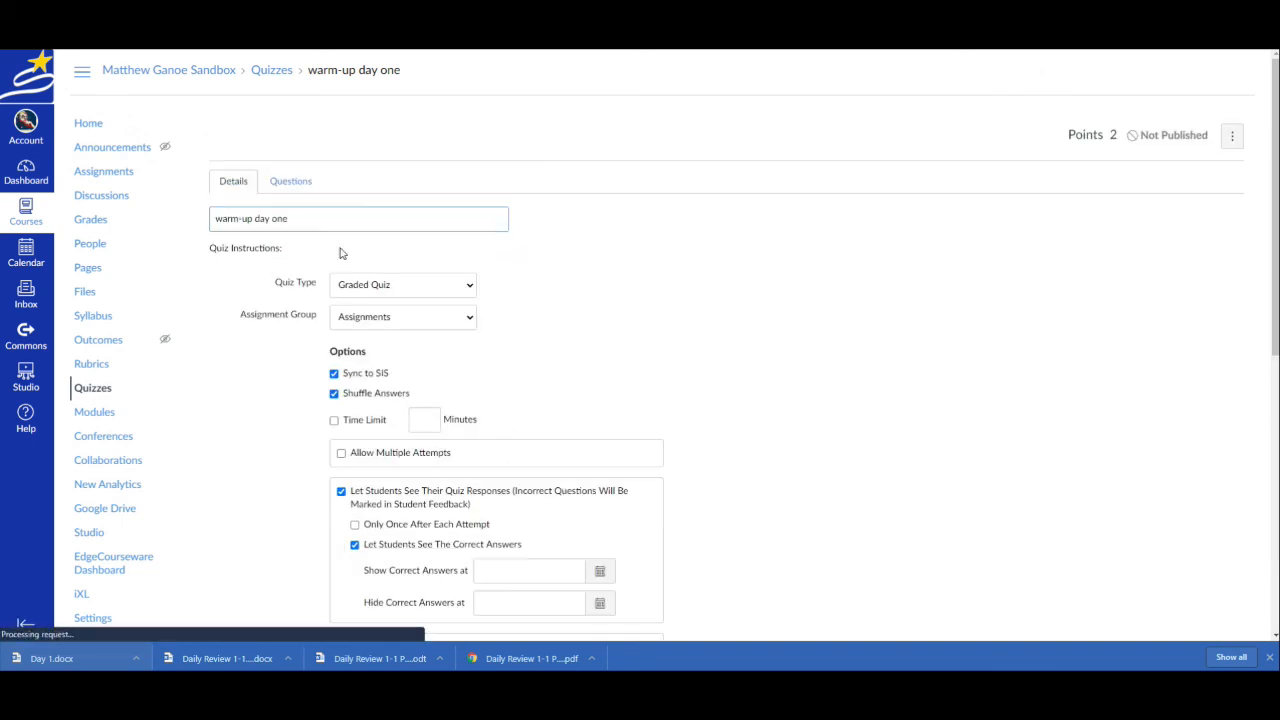
scroll(500, 366, down, 3)
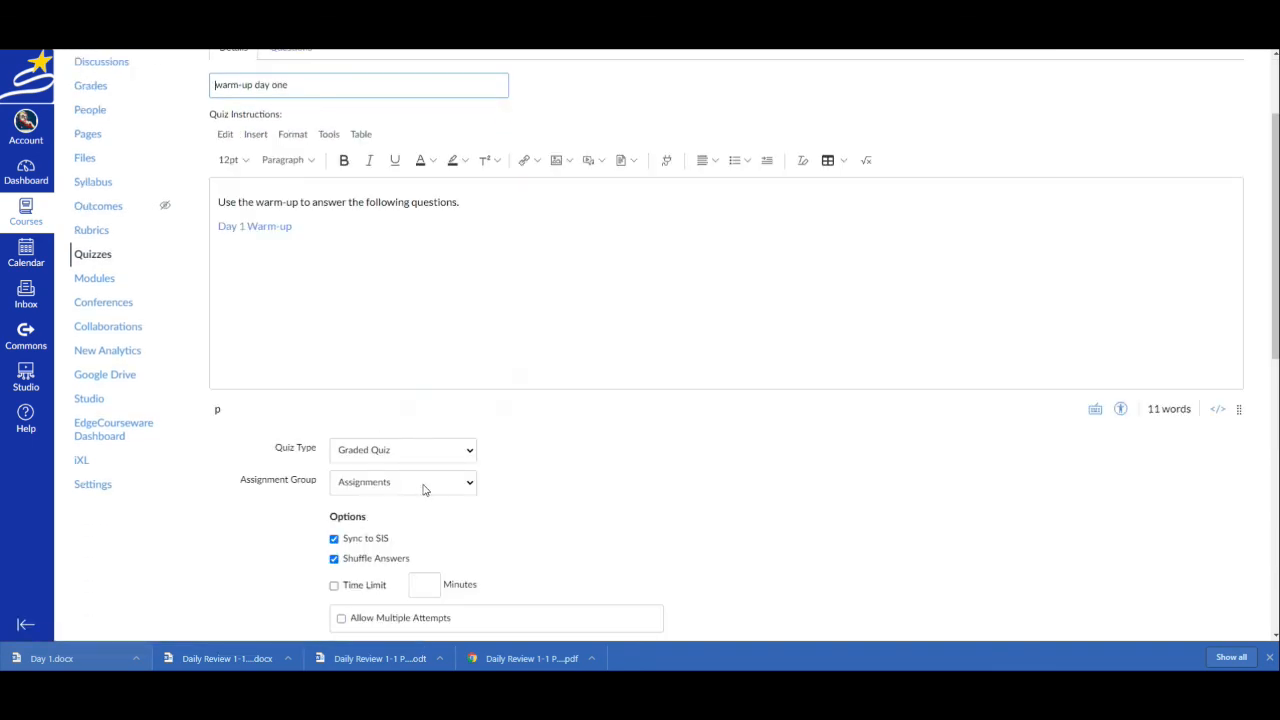
scroll(459, 482, down, 2)
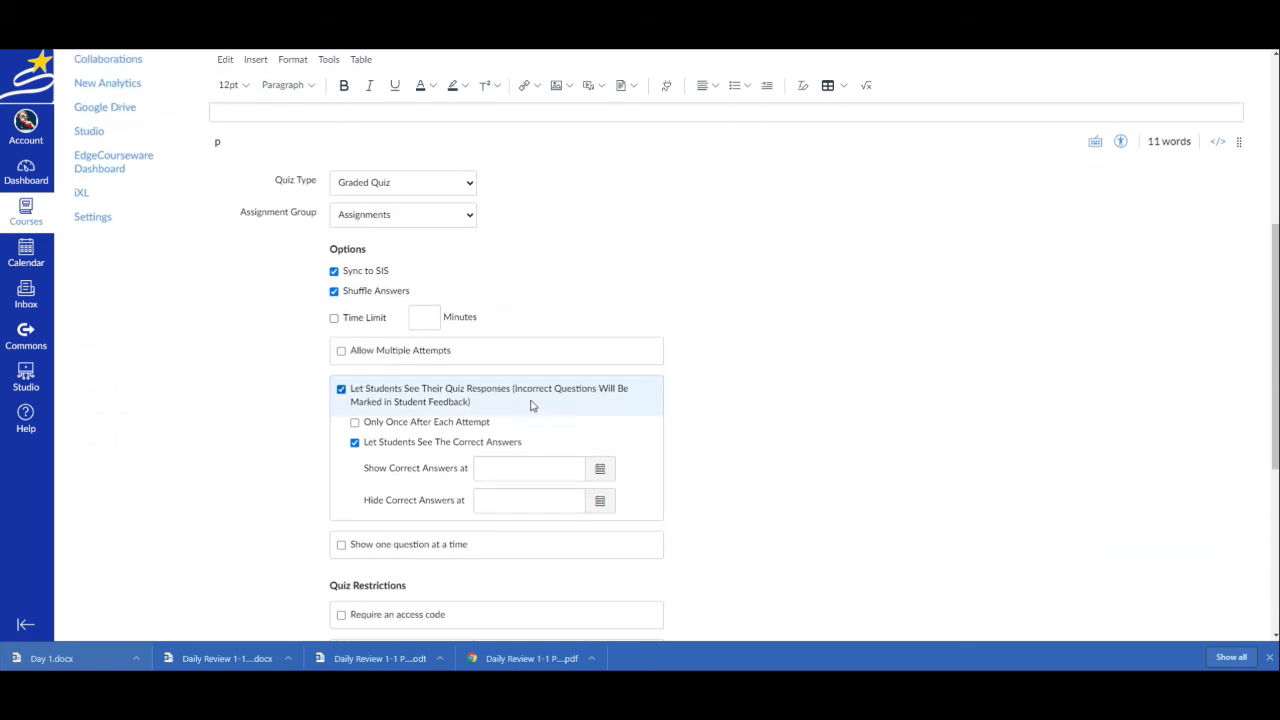
scroll(431, 477, down, 2)
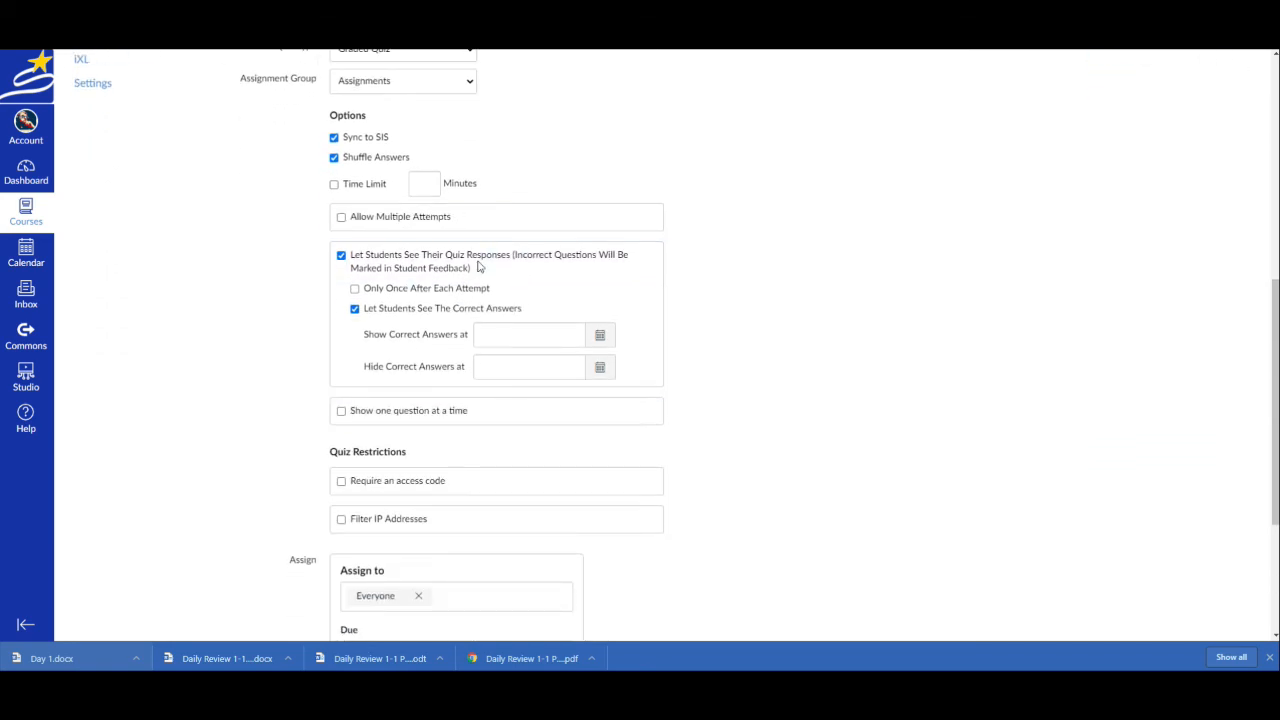
click(341, 412)
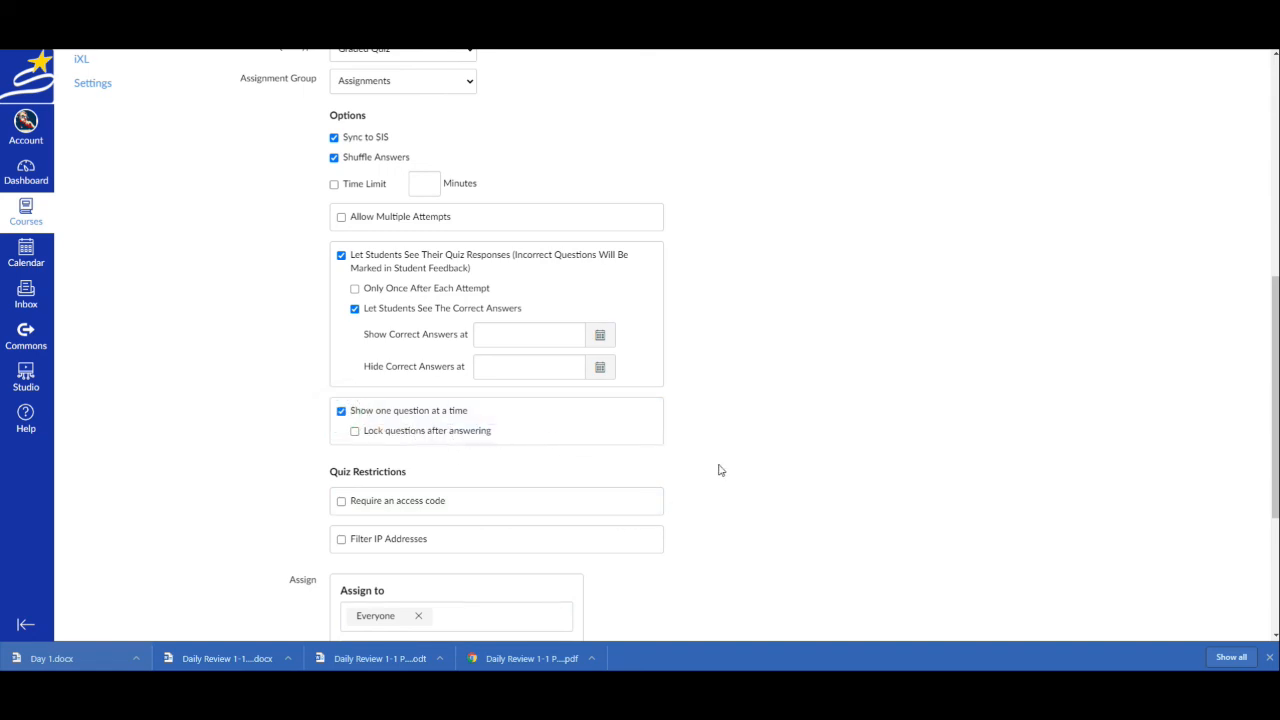
scroll(718, 470, down, 3)
scroll(723, 497, up, 3)
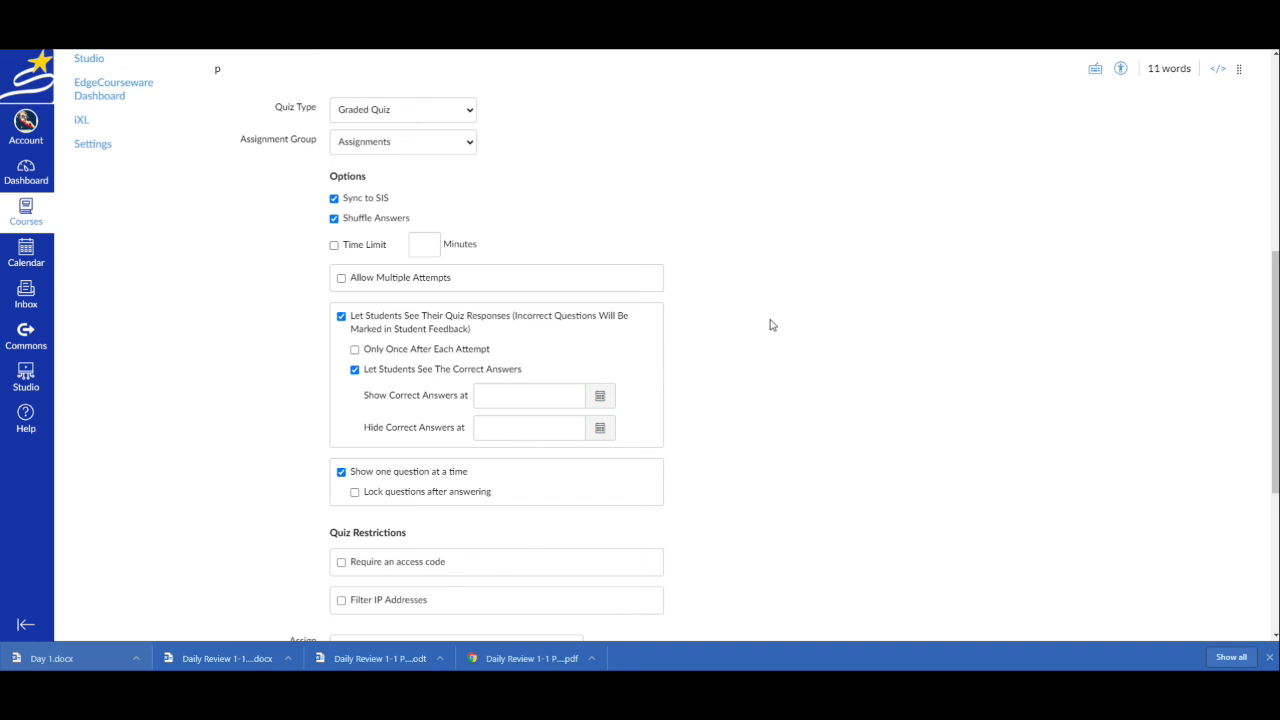
scroll(771, 323, down, 4)
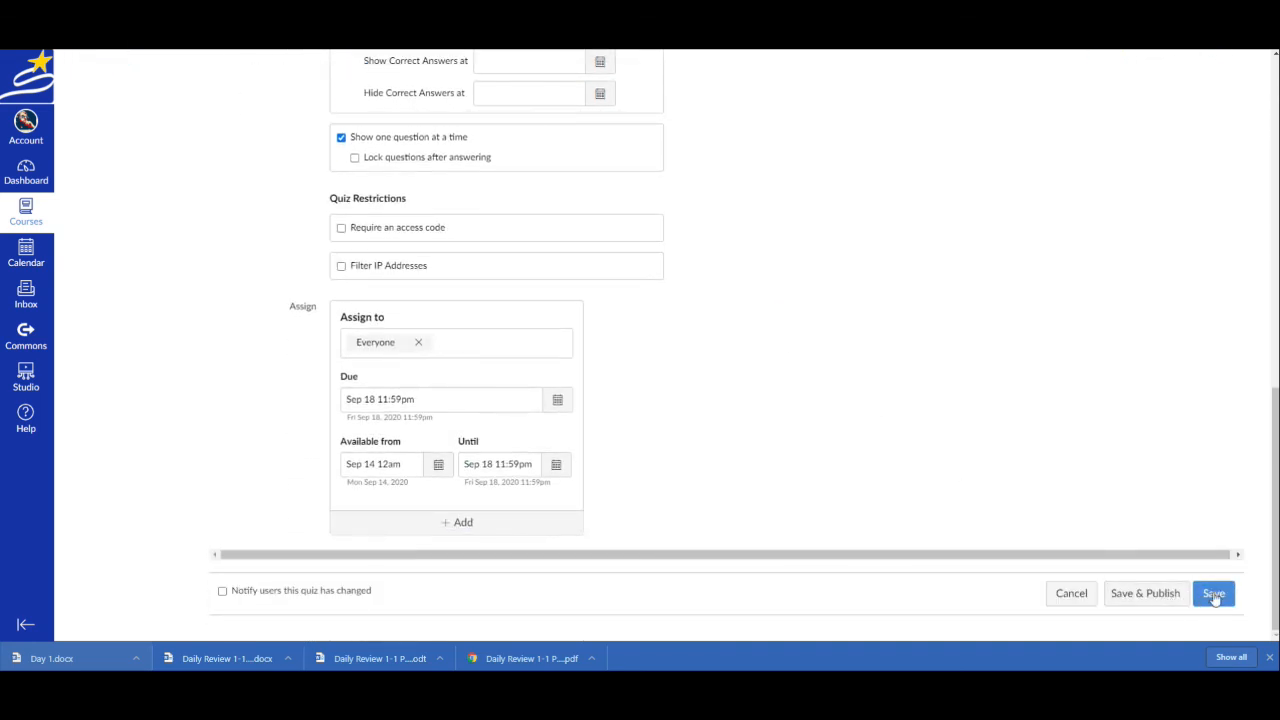
Save the quiz without publishing it and open its preview, checking the embedded Day 1 warm-up document
click(1214, 596)
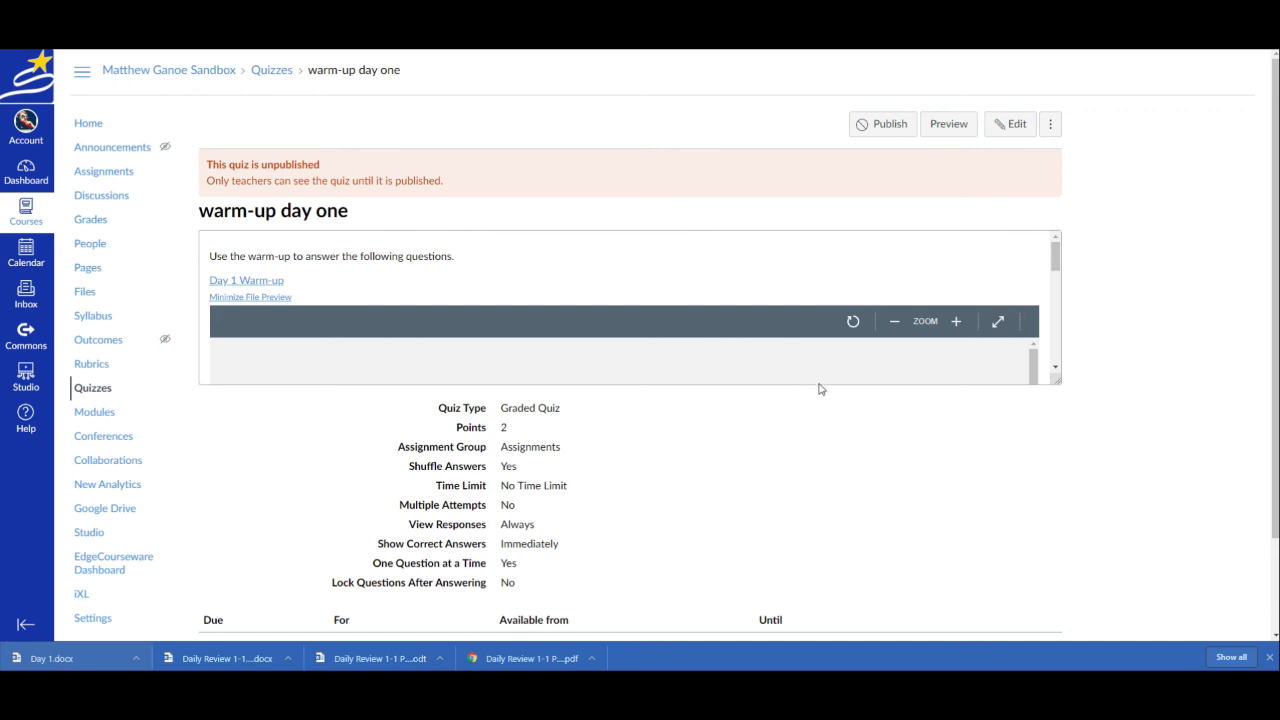
click(949, 124)
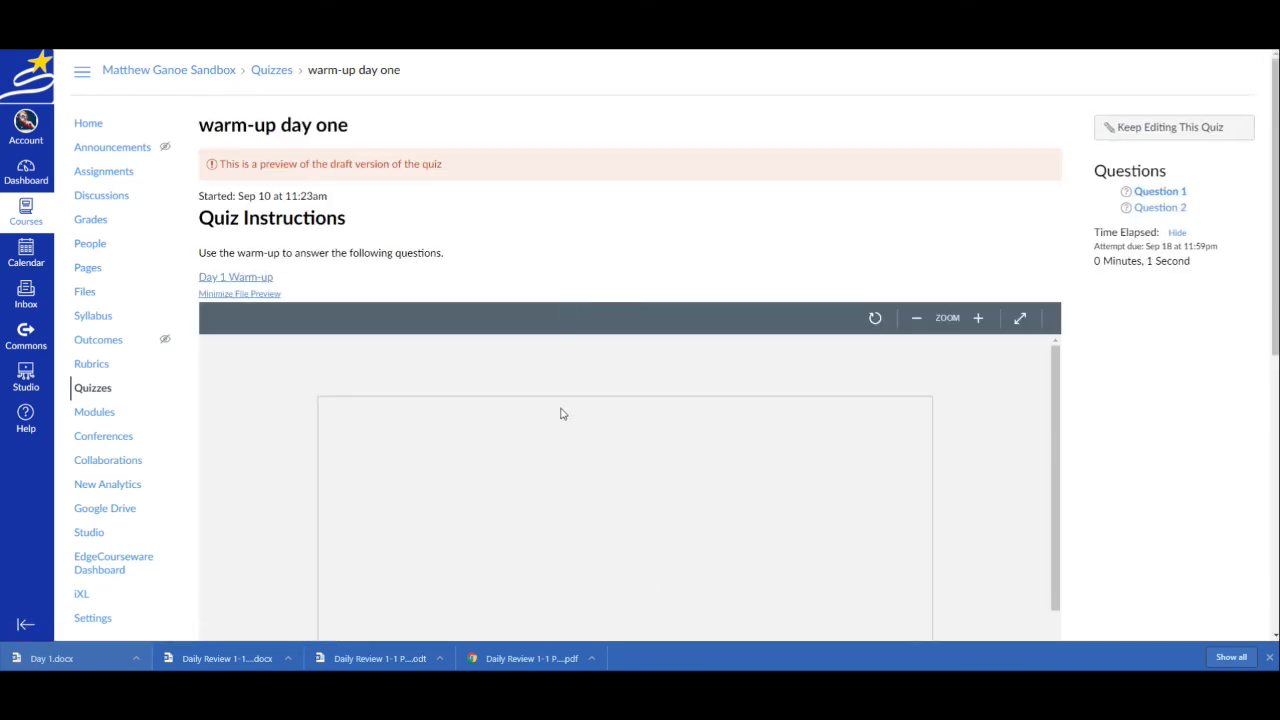
scroll(528, 373, down, 3)
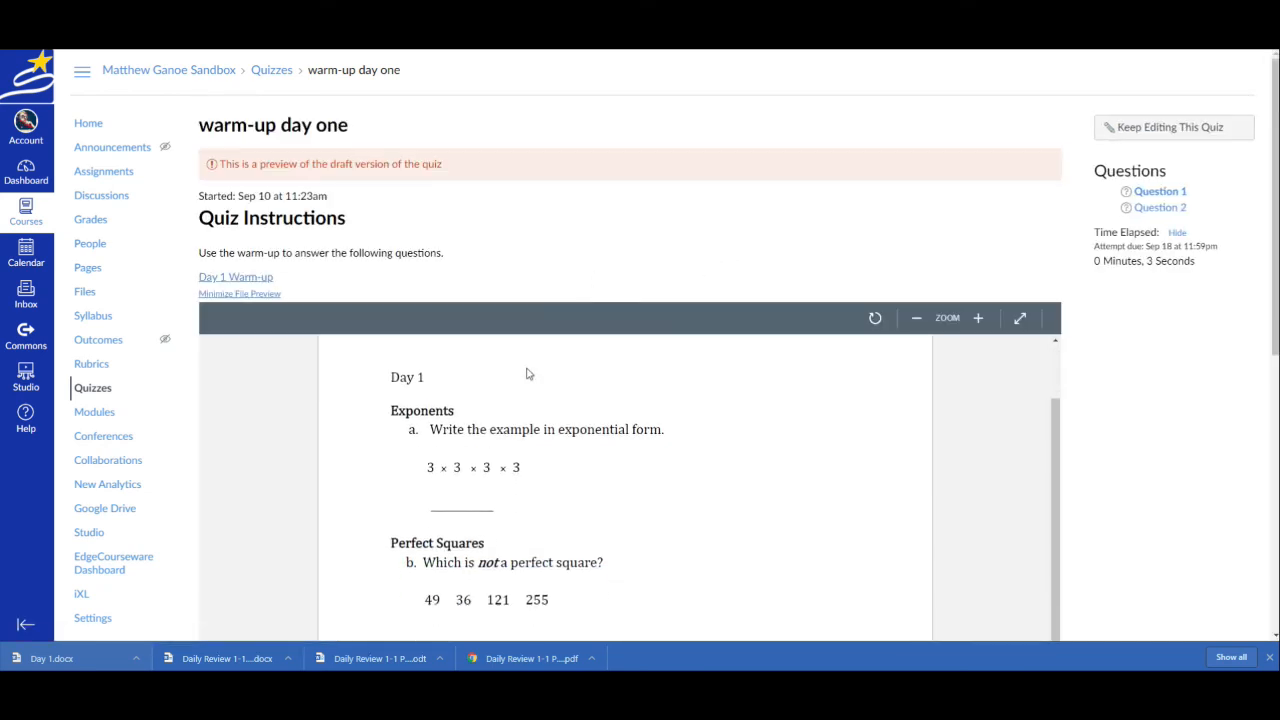
scroll(885, 478, up, 3)
scroll(843, 491, down, 1)
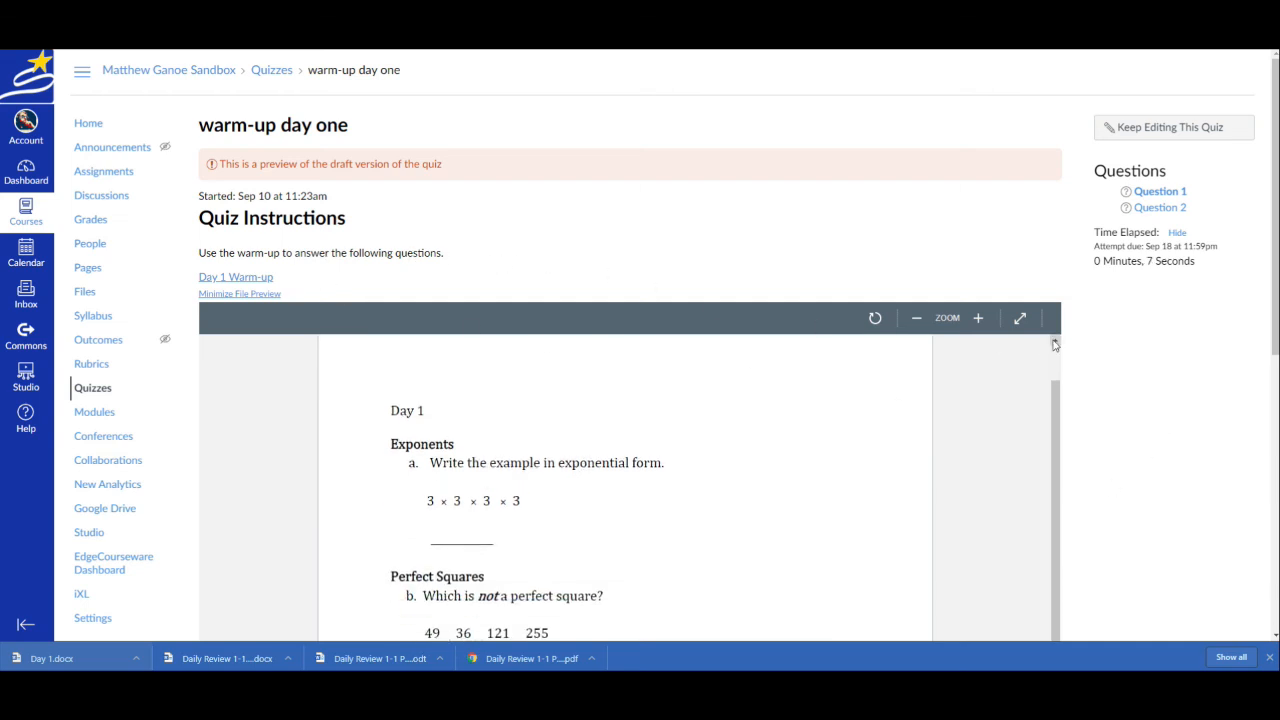
scroll(1166, 390, down, 5)
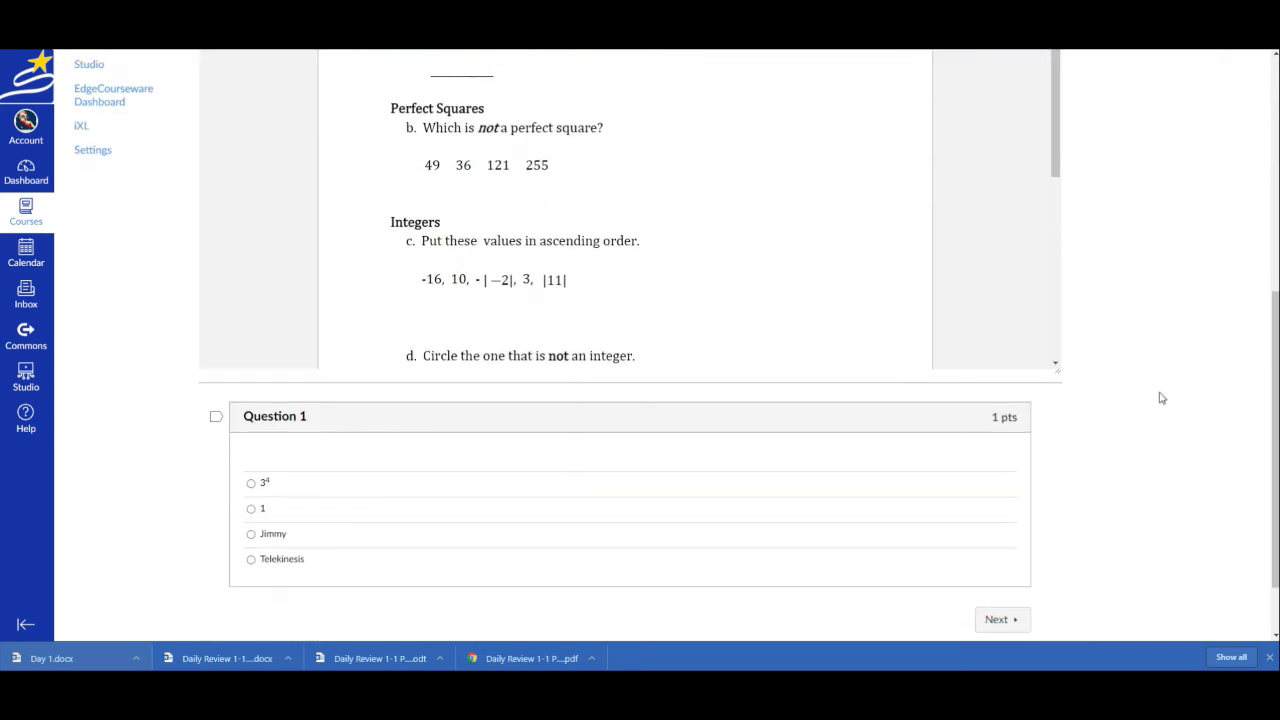
Answer Question 1 with 3⁴ in the quiz preview and advance to the next question
scroll(1157, 400, up, 5)
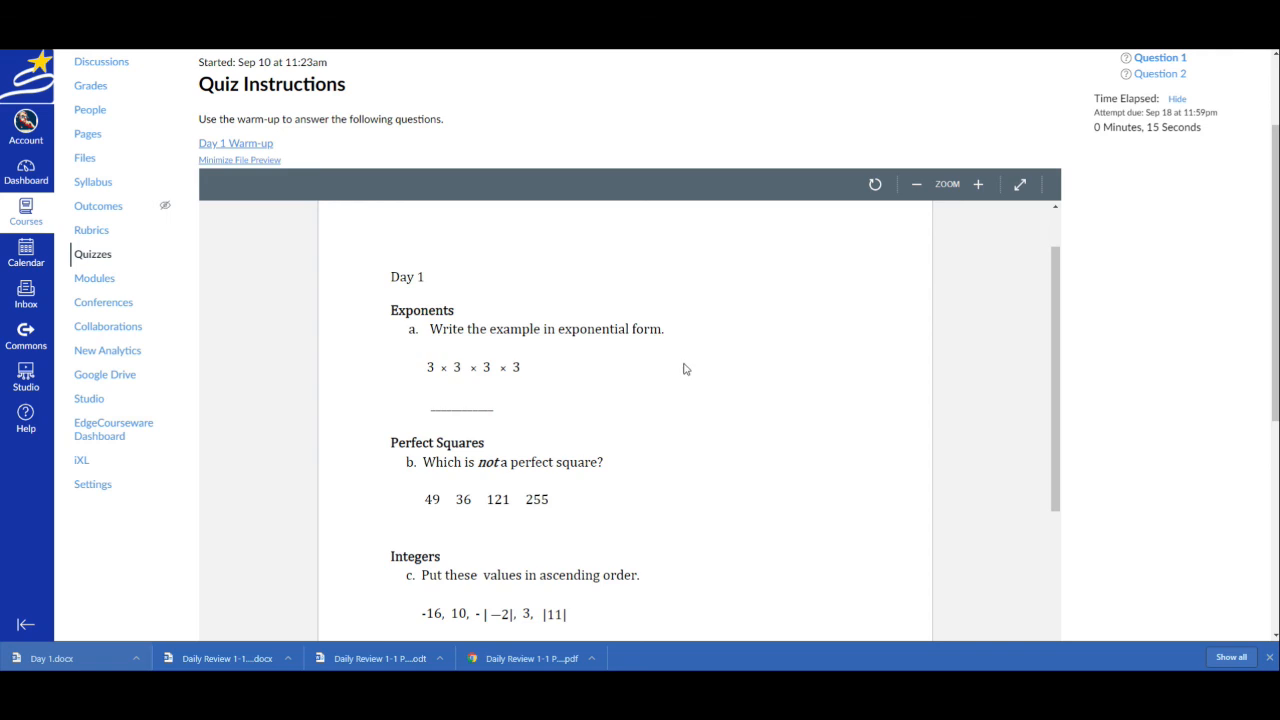
scroll(603, 393, down, 3)
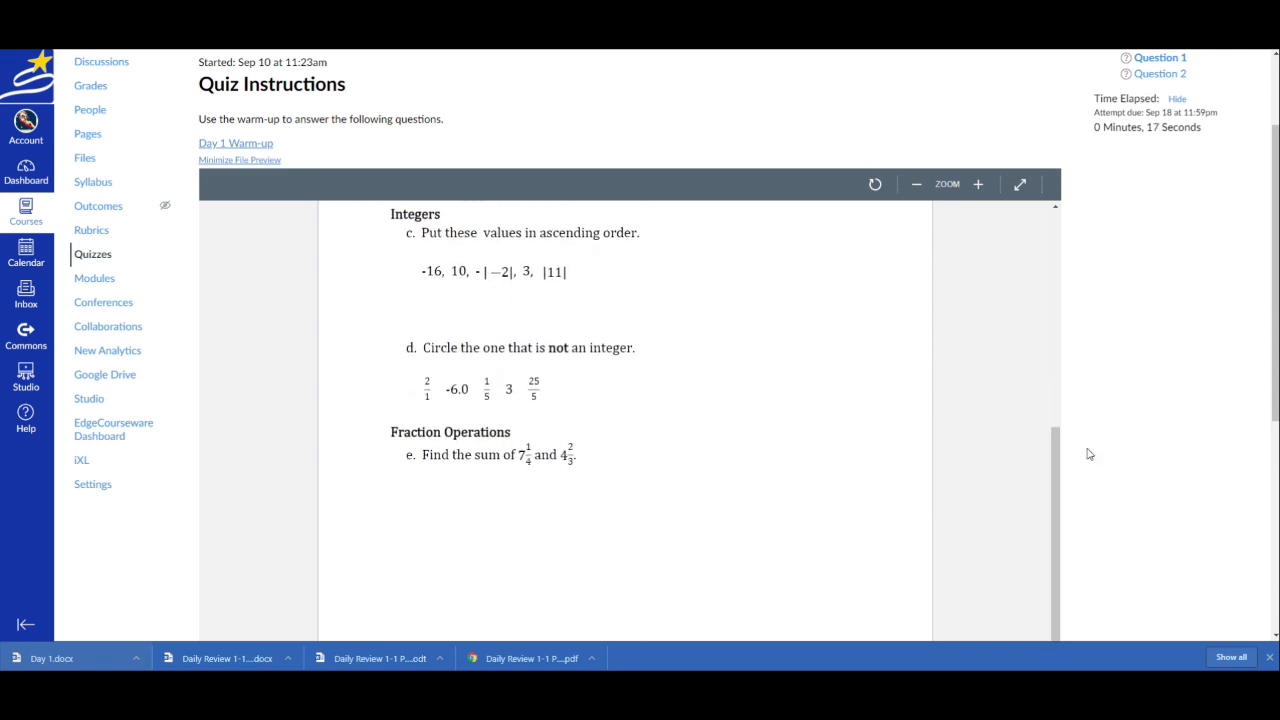
scroll(1086, 451, down, 5)
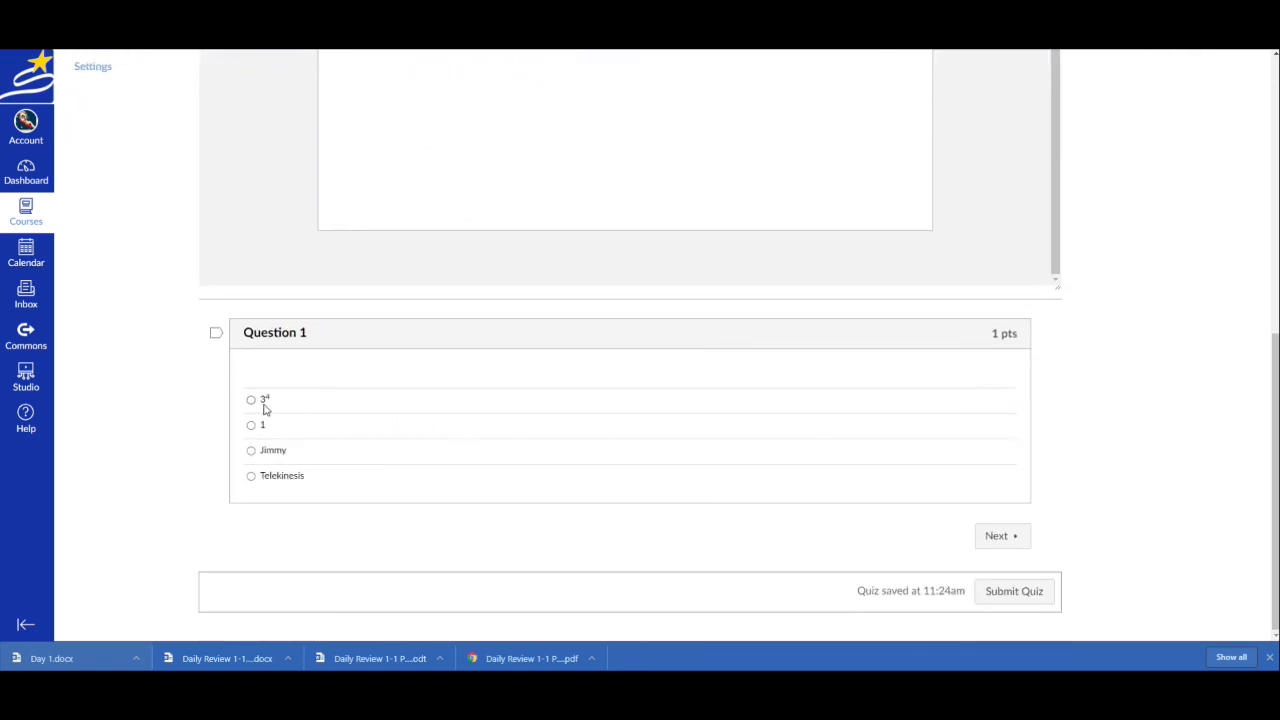
click(255, 401)
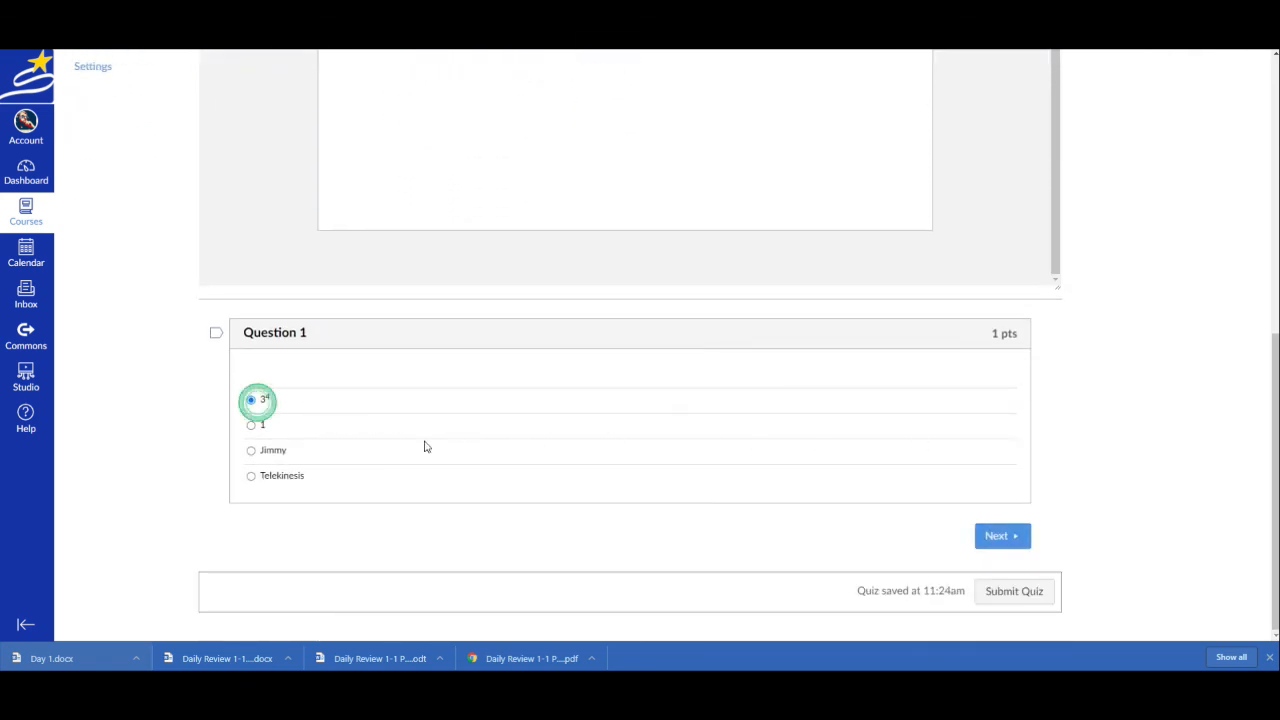
click(1002, 535)
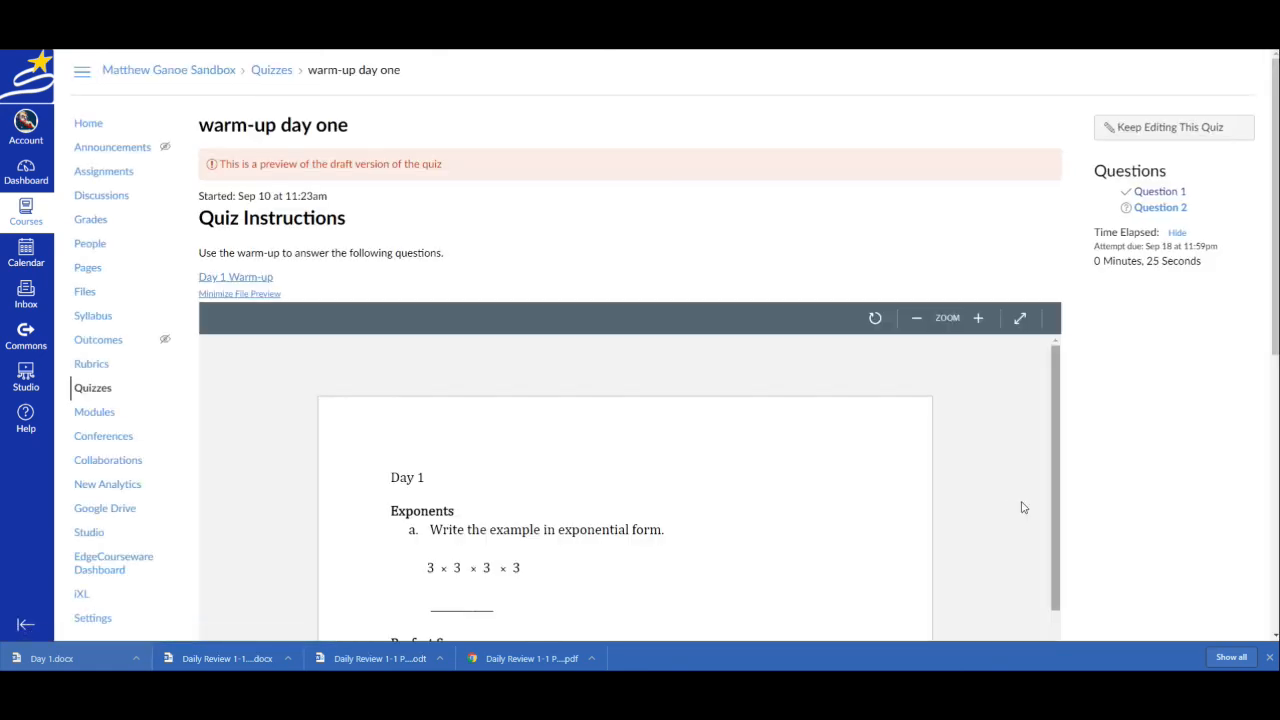
Check the warm-up document for the perfect squares question, answer Question 2 with 255, and submit the preview quiz
scroll(999, 511, down, 2)
scroll(999, 511, up, 1)
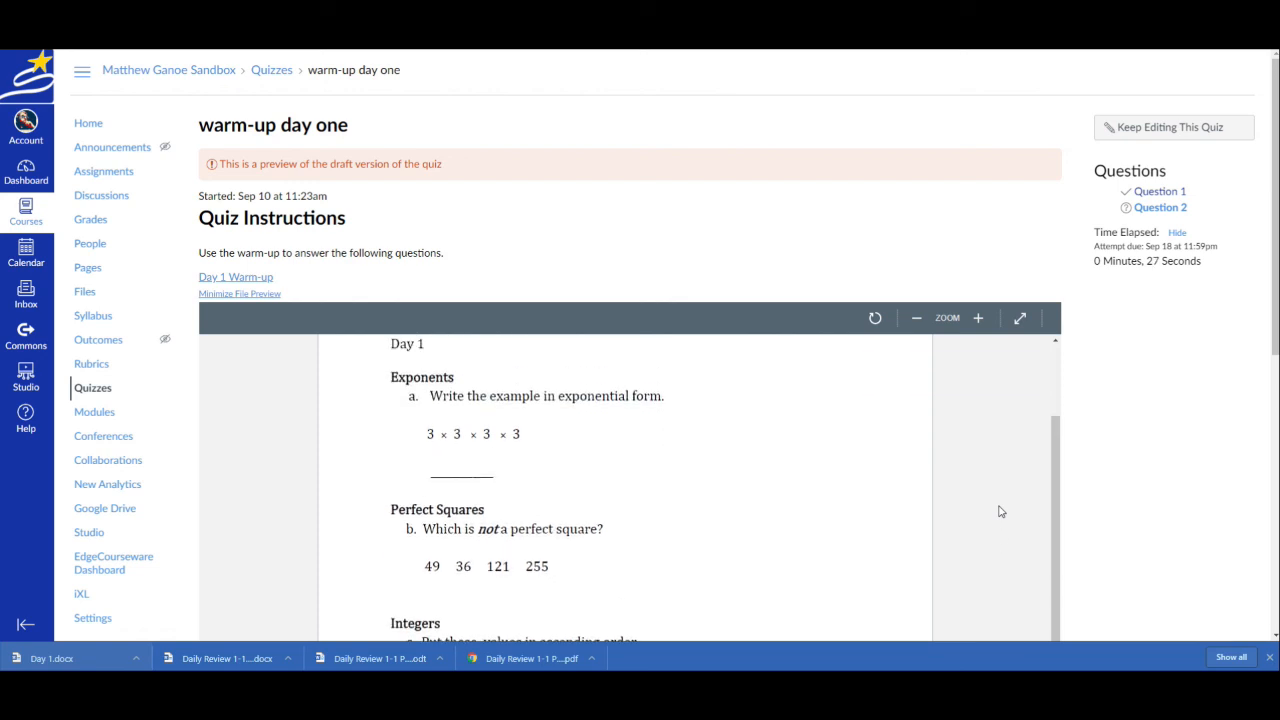
scroll(1023, 520, down, 5)
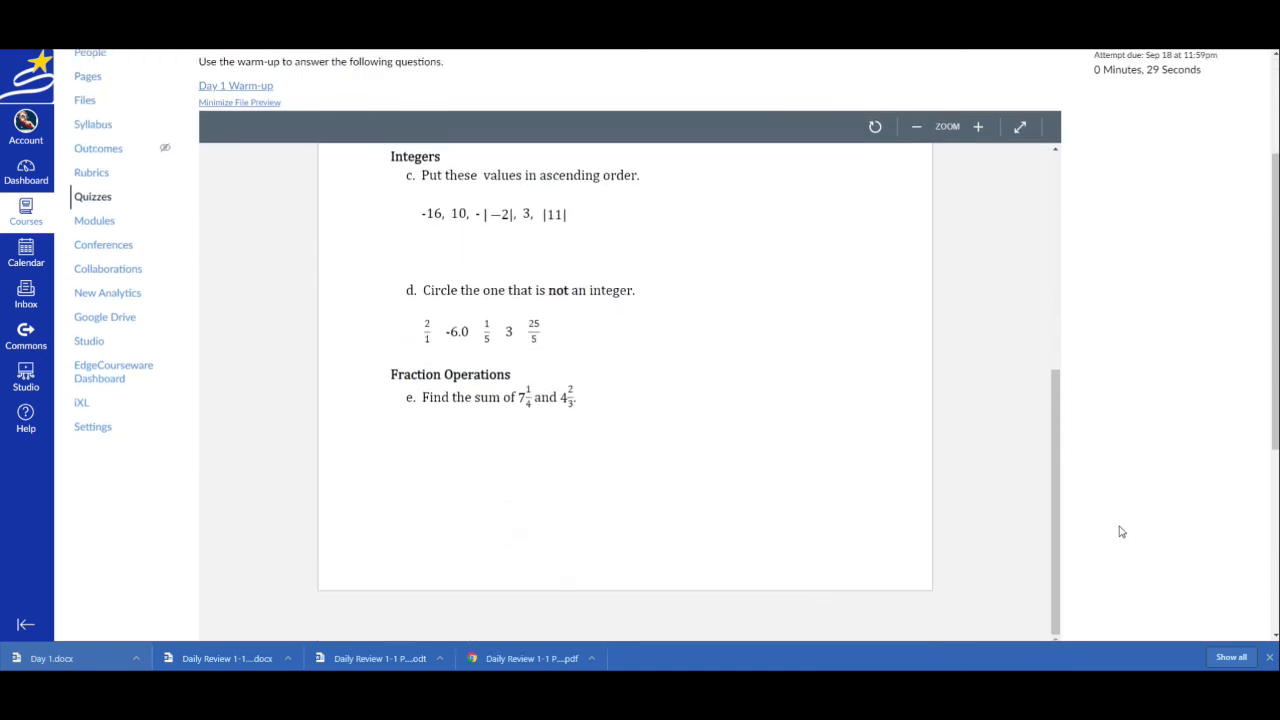
scroll(1121, 531, down, 4)
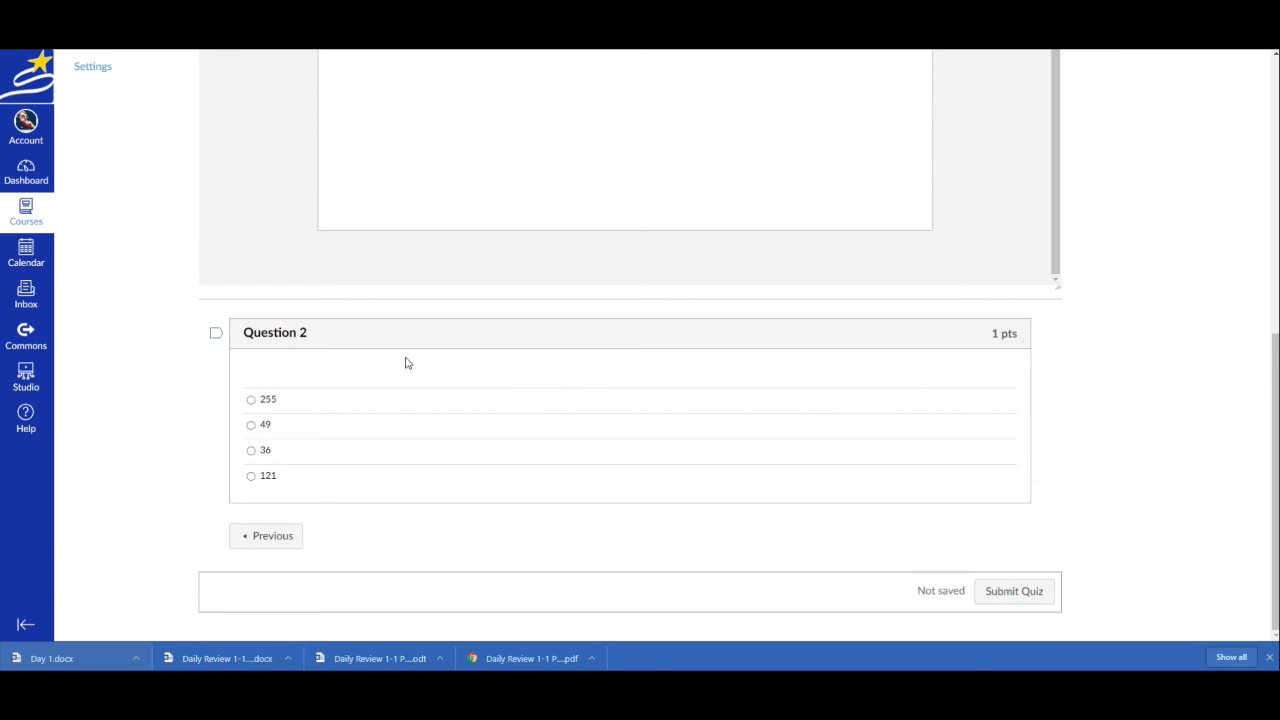
scroll(1200, 351, up, 6)
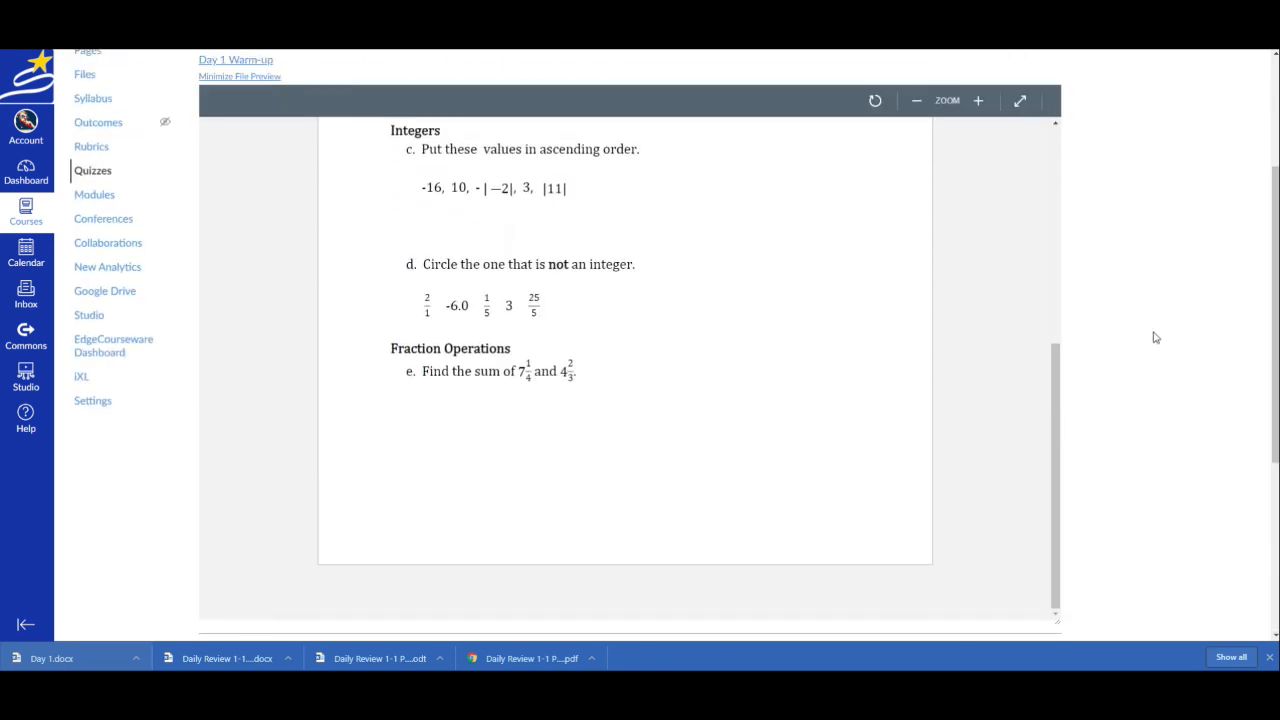
scroll(892, 397, up, 4)
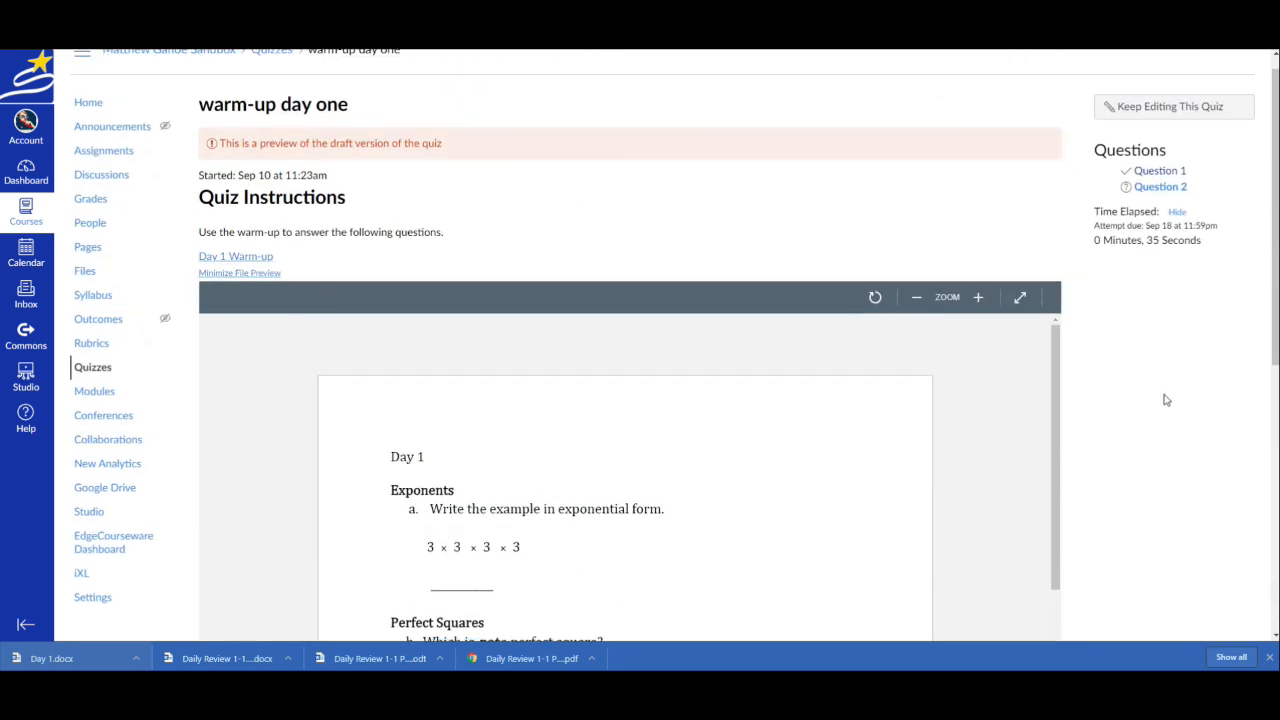
scroll(1166, 400, down, 4)
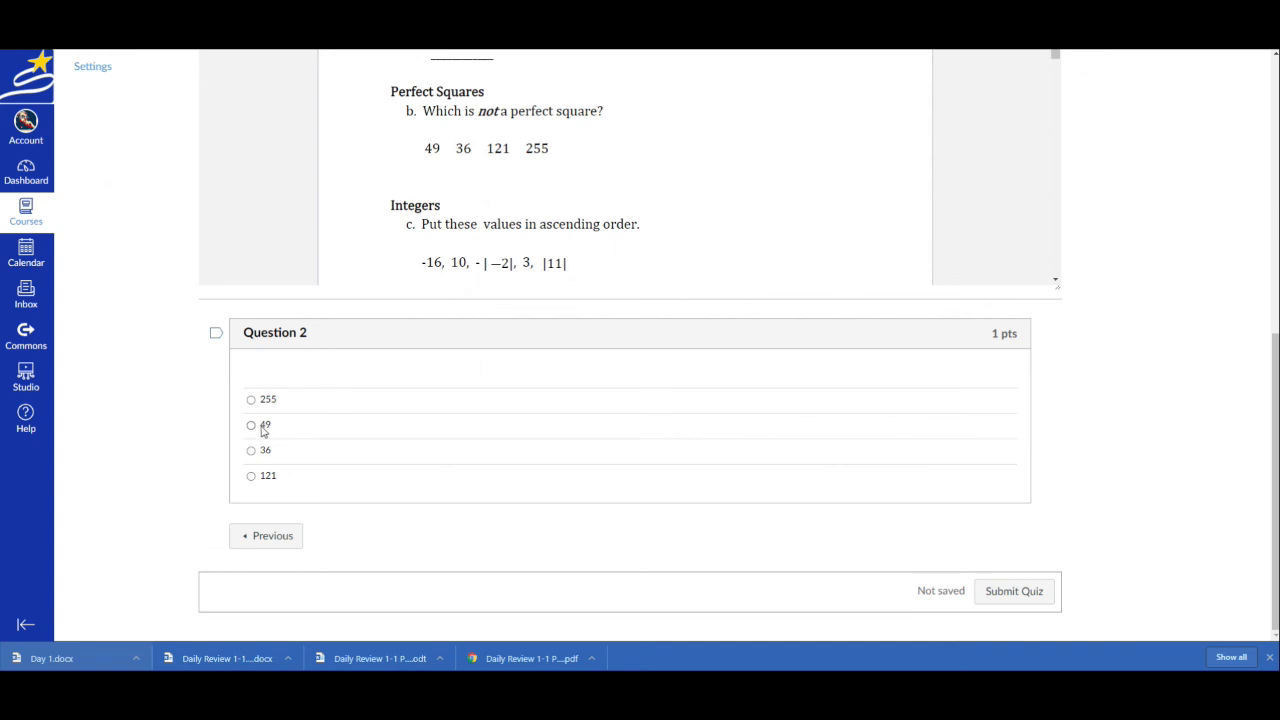
click(250, 402)
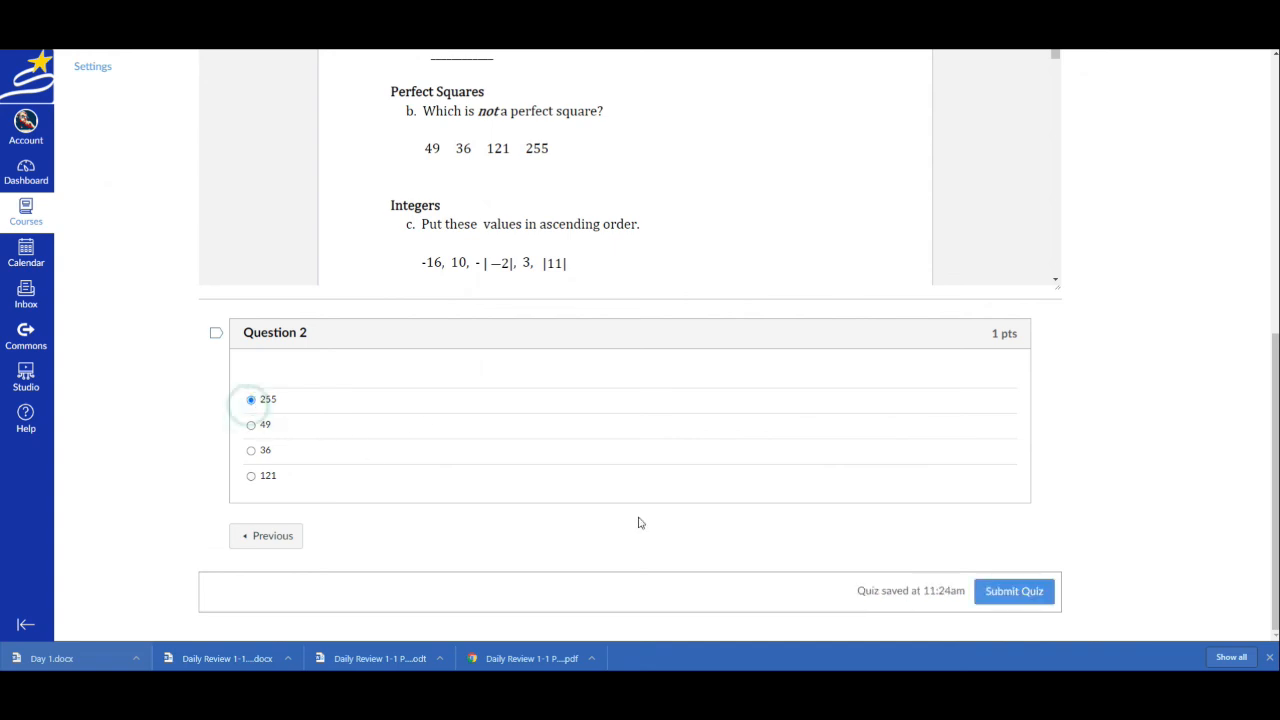
click(1022, 592)
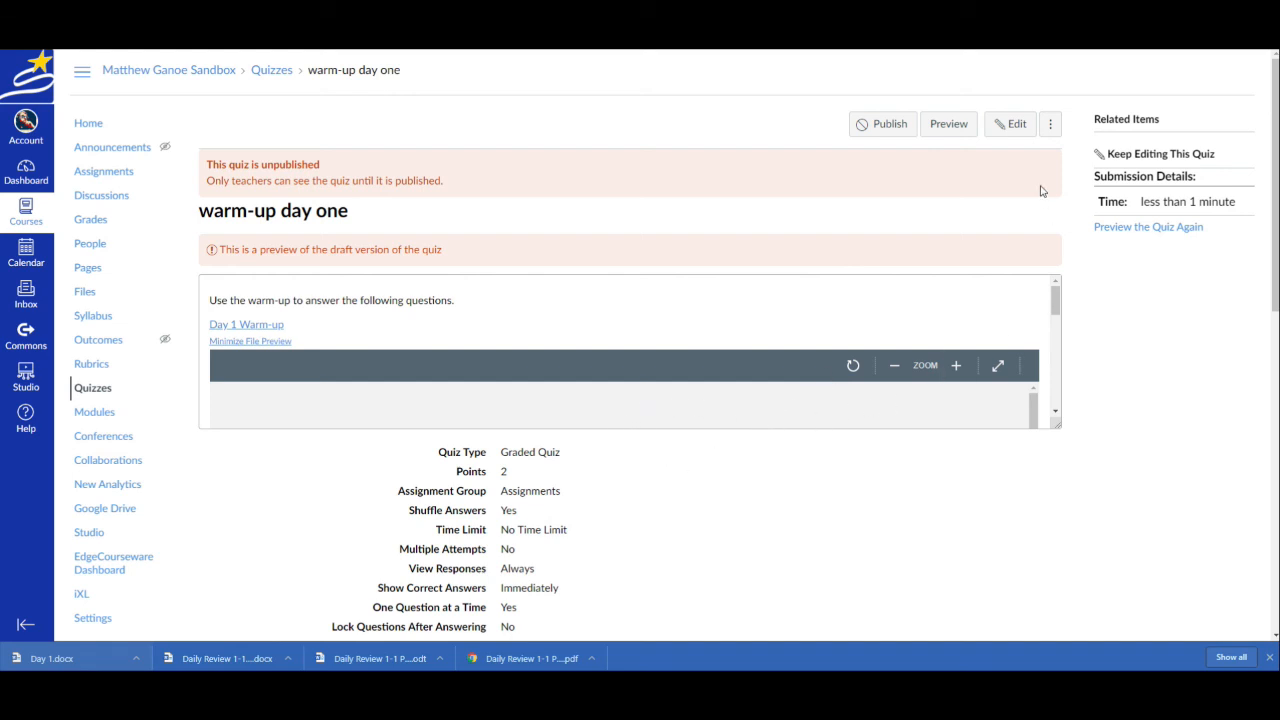
Review the submitted preview attempt, examining the quiz details, score and marked answers for both questions
scroll(640, 432, down, 3)
scroll(800, 410, down, 2)
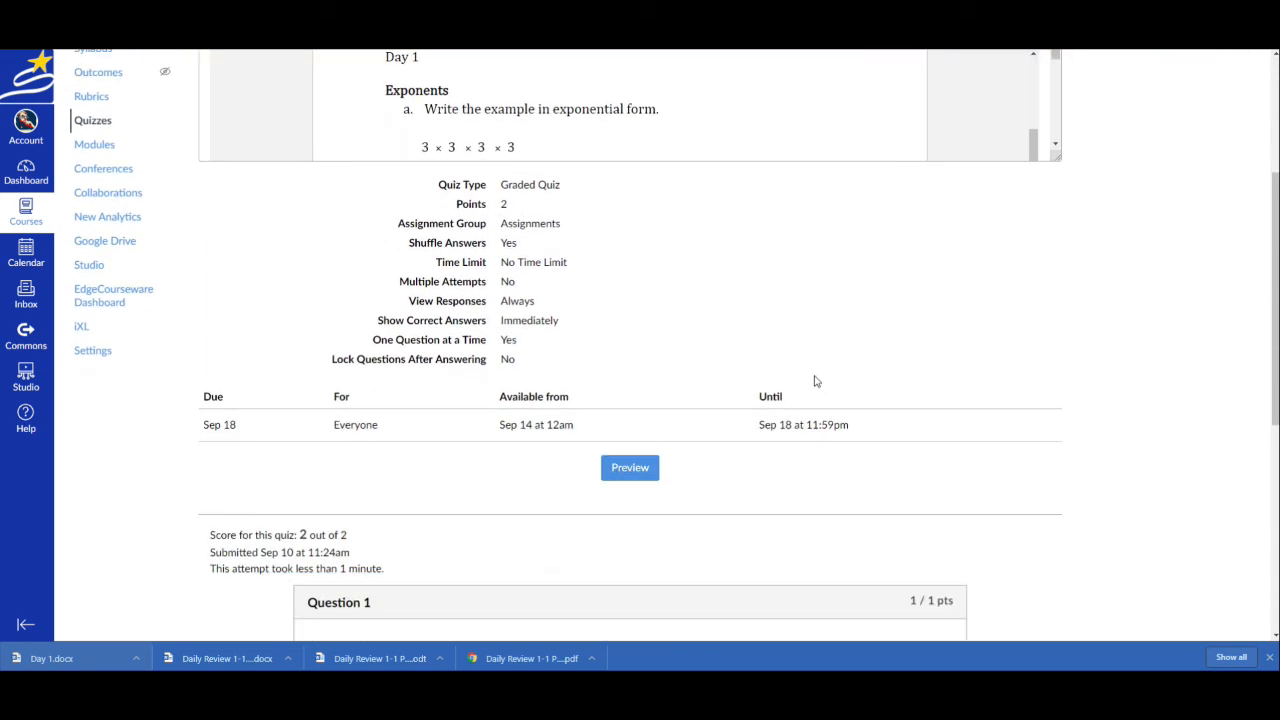
scroll(840, 423, down, 6)
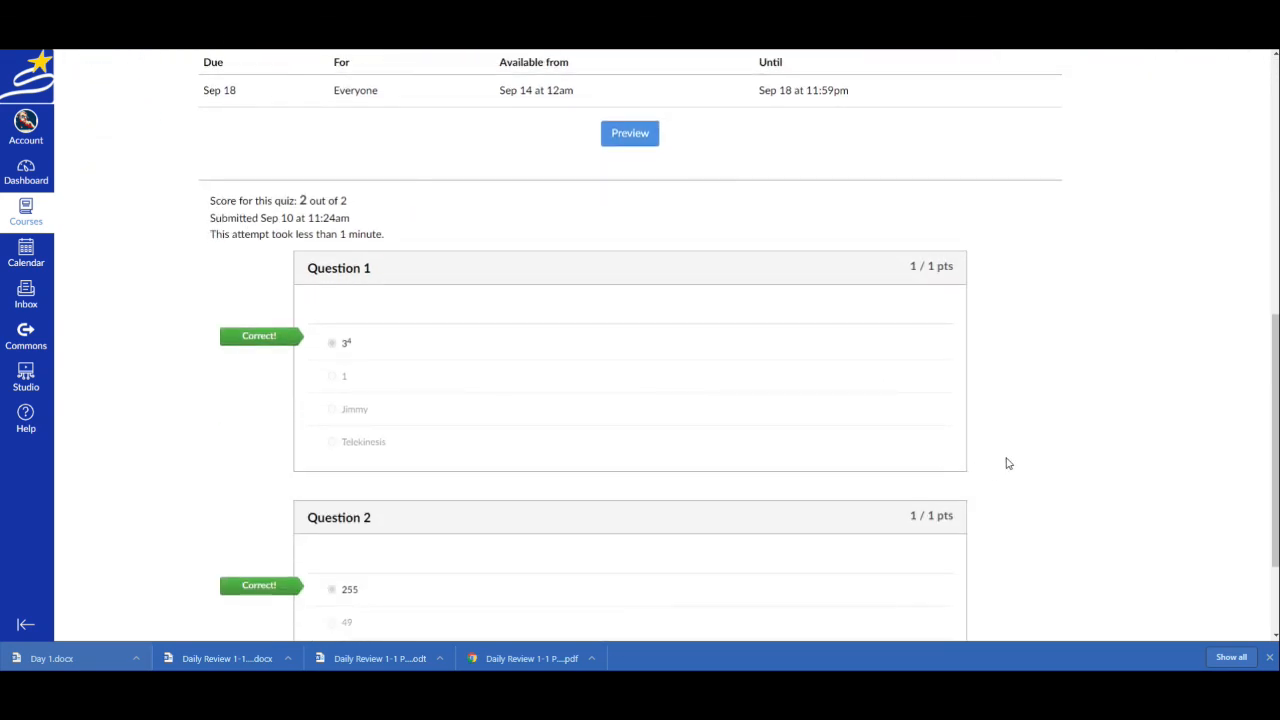
scroll(1008, 463, down, 3)
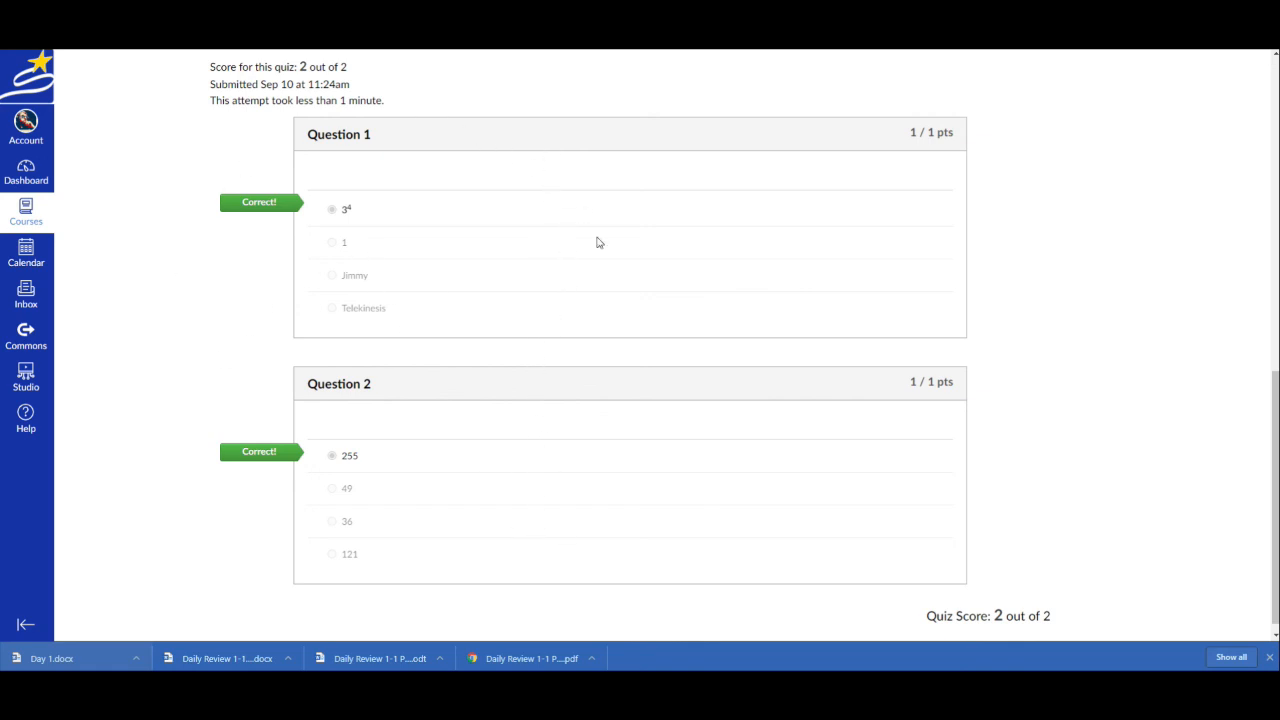
drag(326, 209, 491, 317)
click(533, 270)
scroll(663, 260, up, 7)
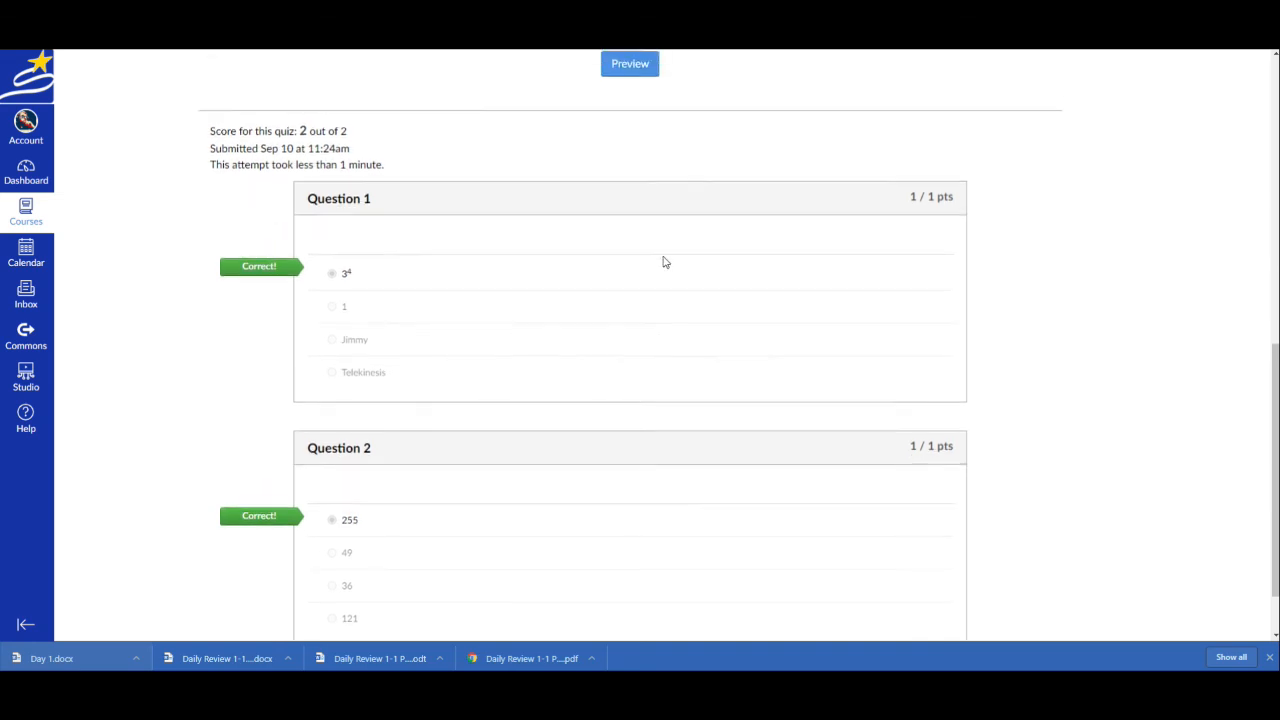
Look through the Day 1 warm-up document embedded in the quiz instructions on the quiz page
scroll(669, 270, up, 2)
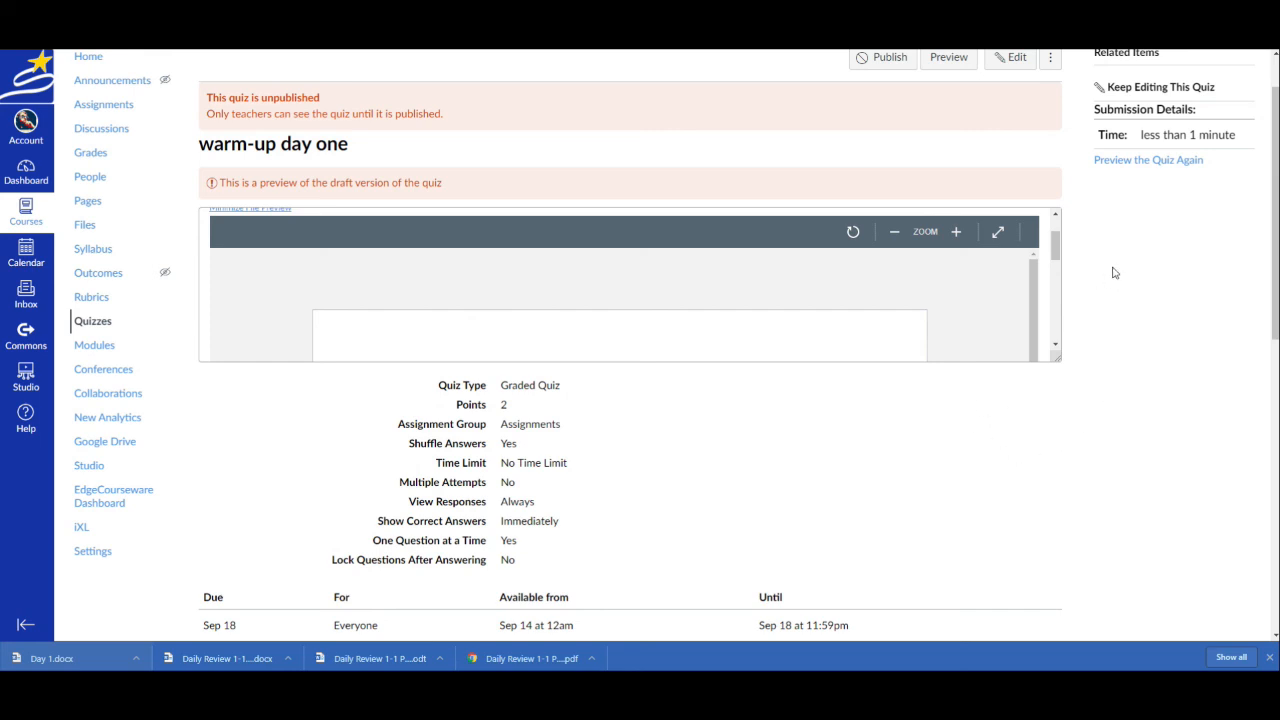
drag(1055, 245, 1066, 339)
click(1134, 295)
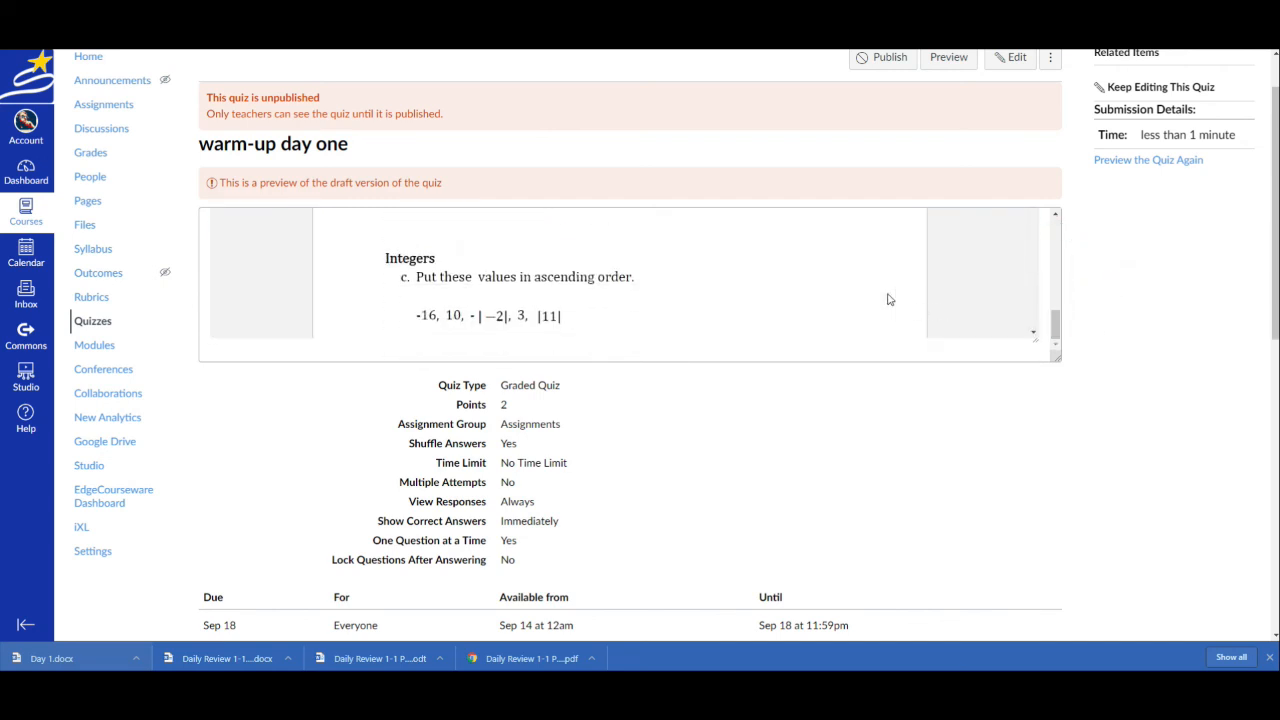
scroll(891, 304, up, 4)
scroll(891, 304, up, 5)
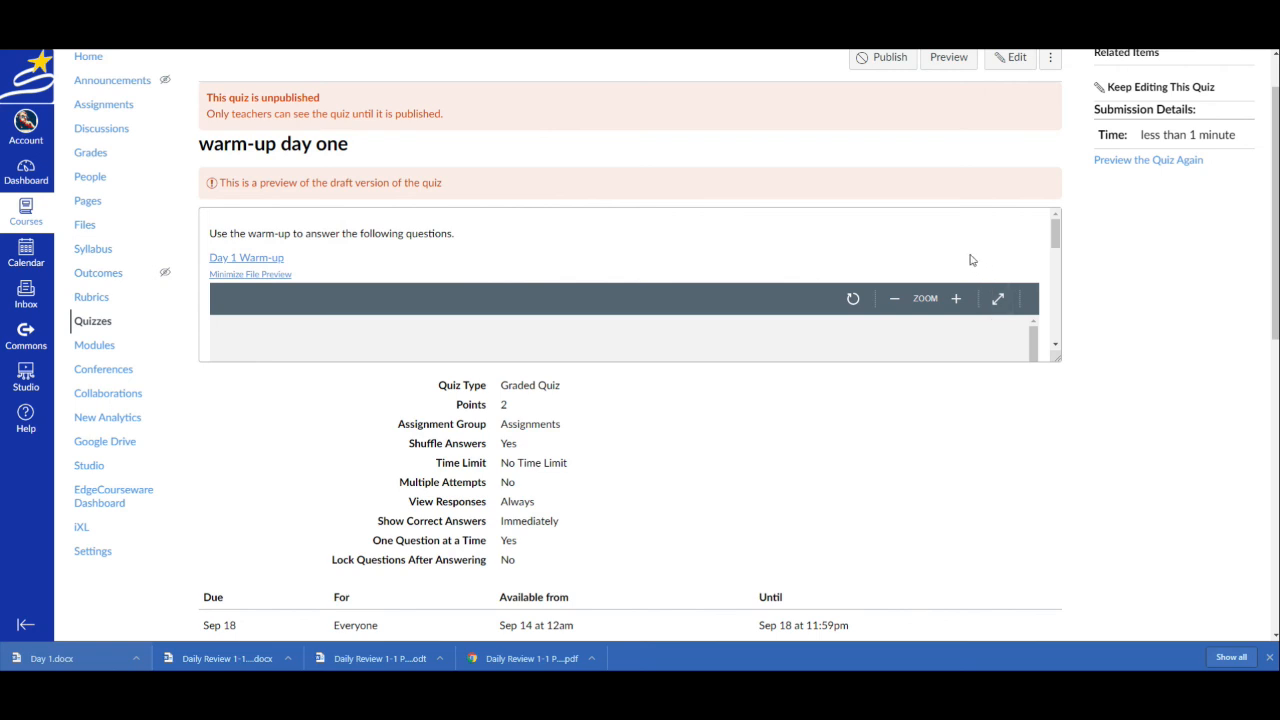